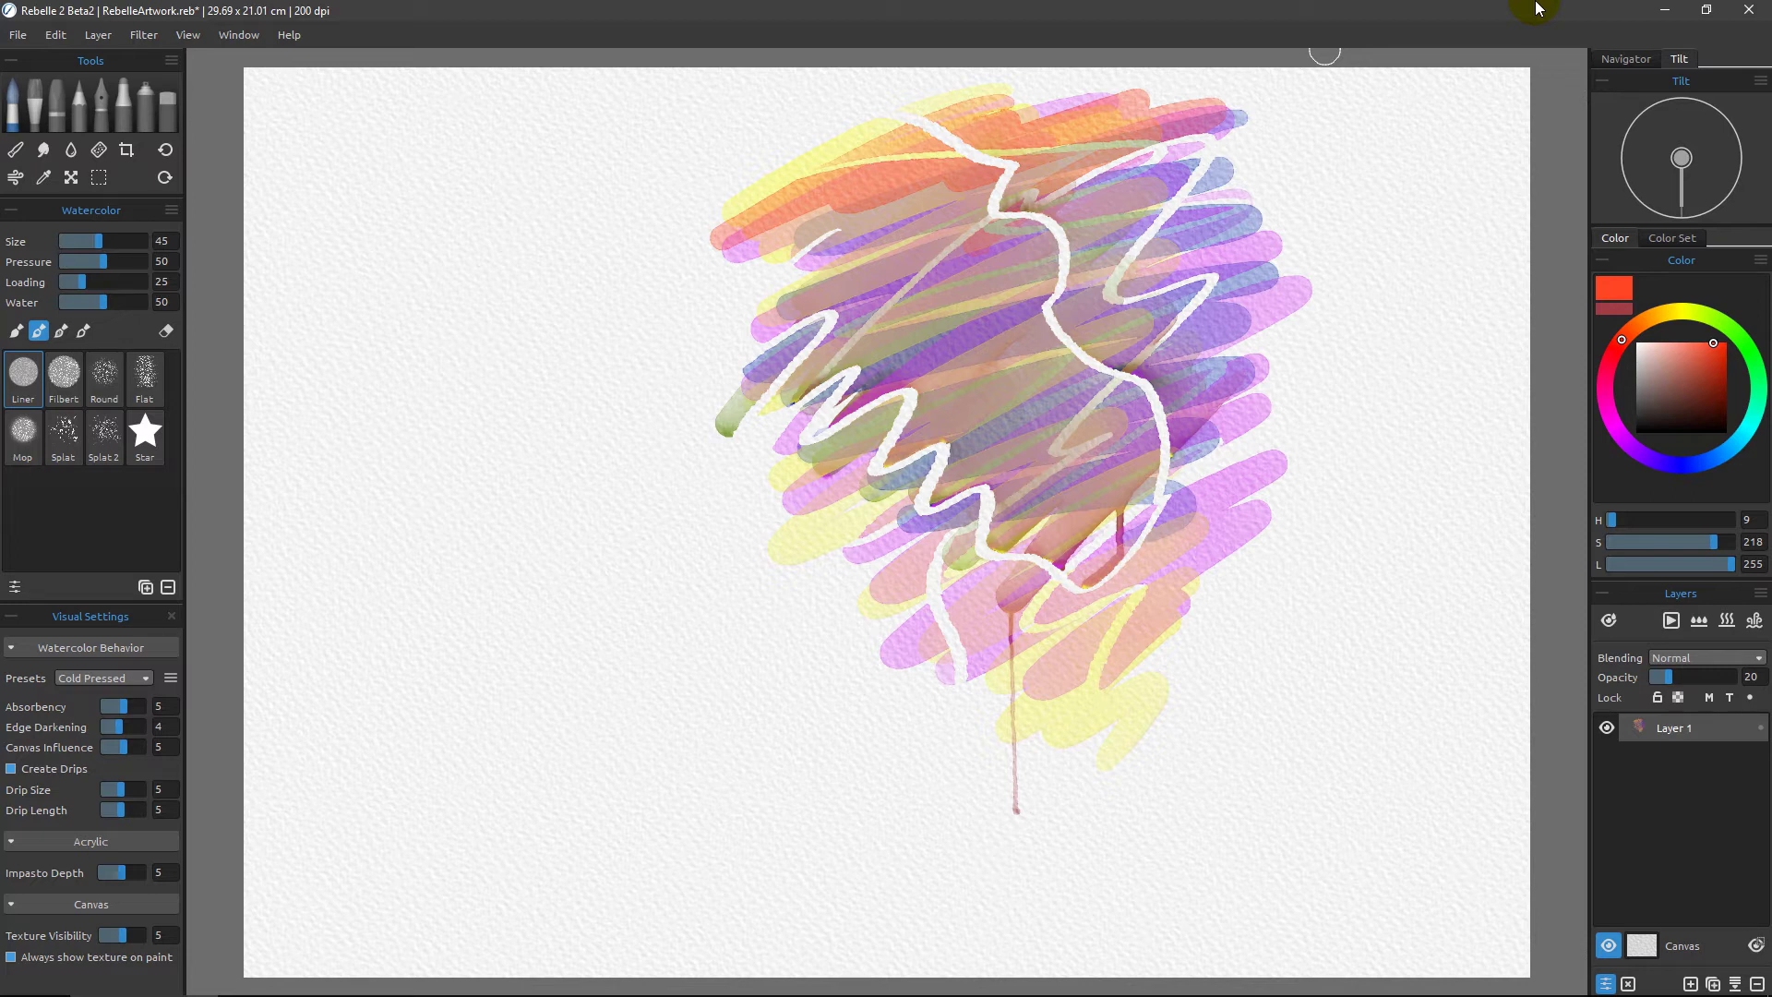
Step: Clear the painting from Layer 1 and set up the Stencils panel over the canvas edge, lengthened to show more stencils
{"action": "left_click", "coordinate": [1628, 984]}
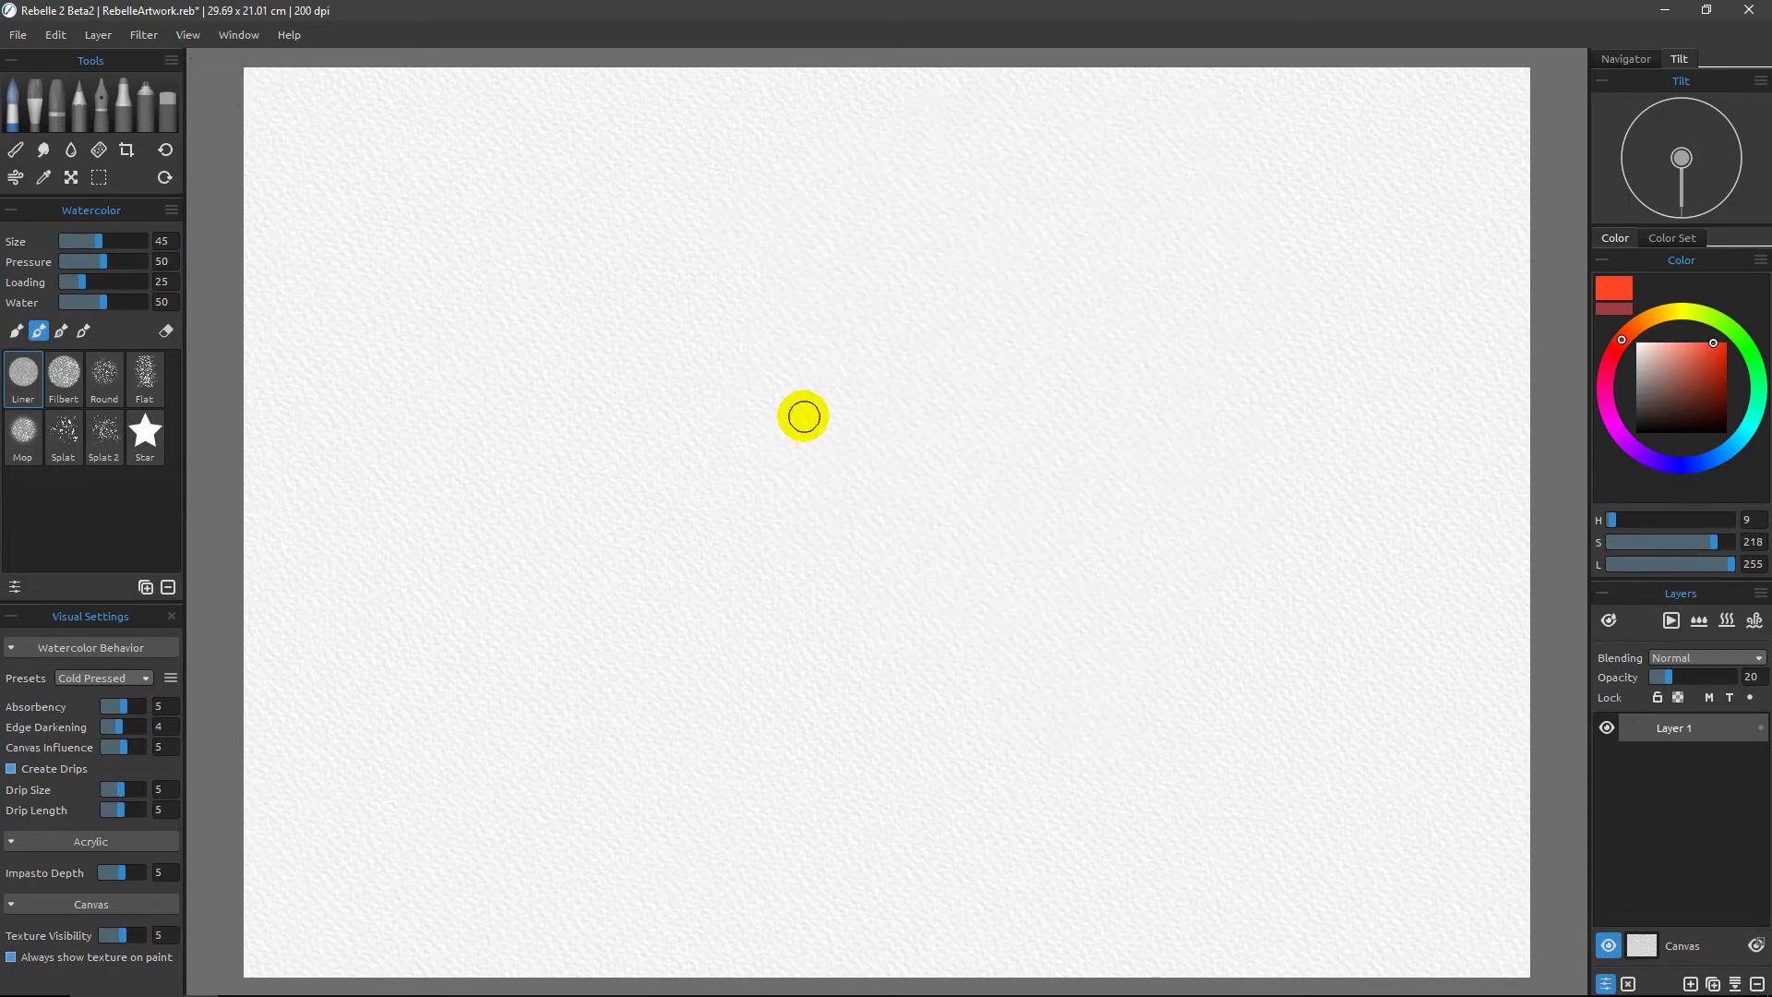
{"action": "left_click", "coordinate": [241, 37]}
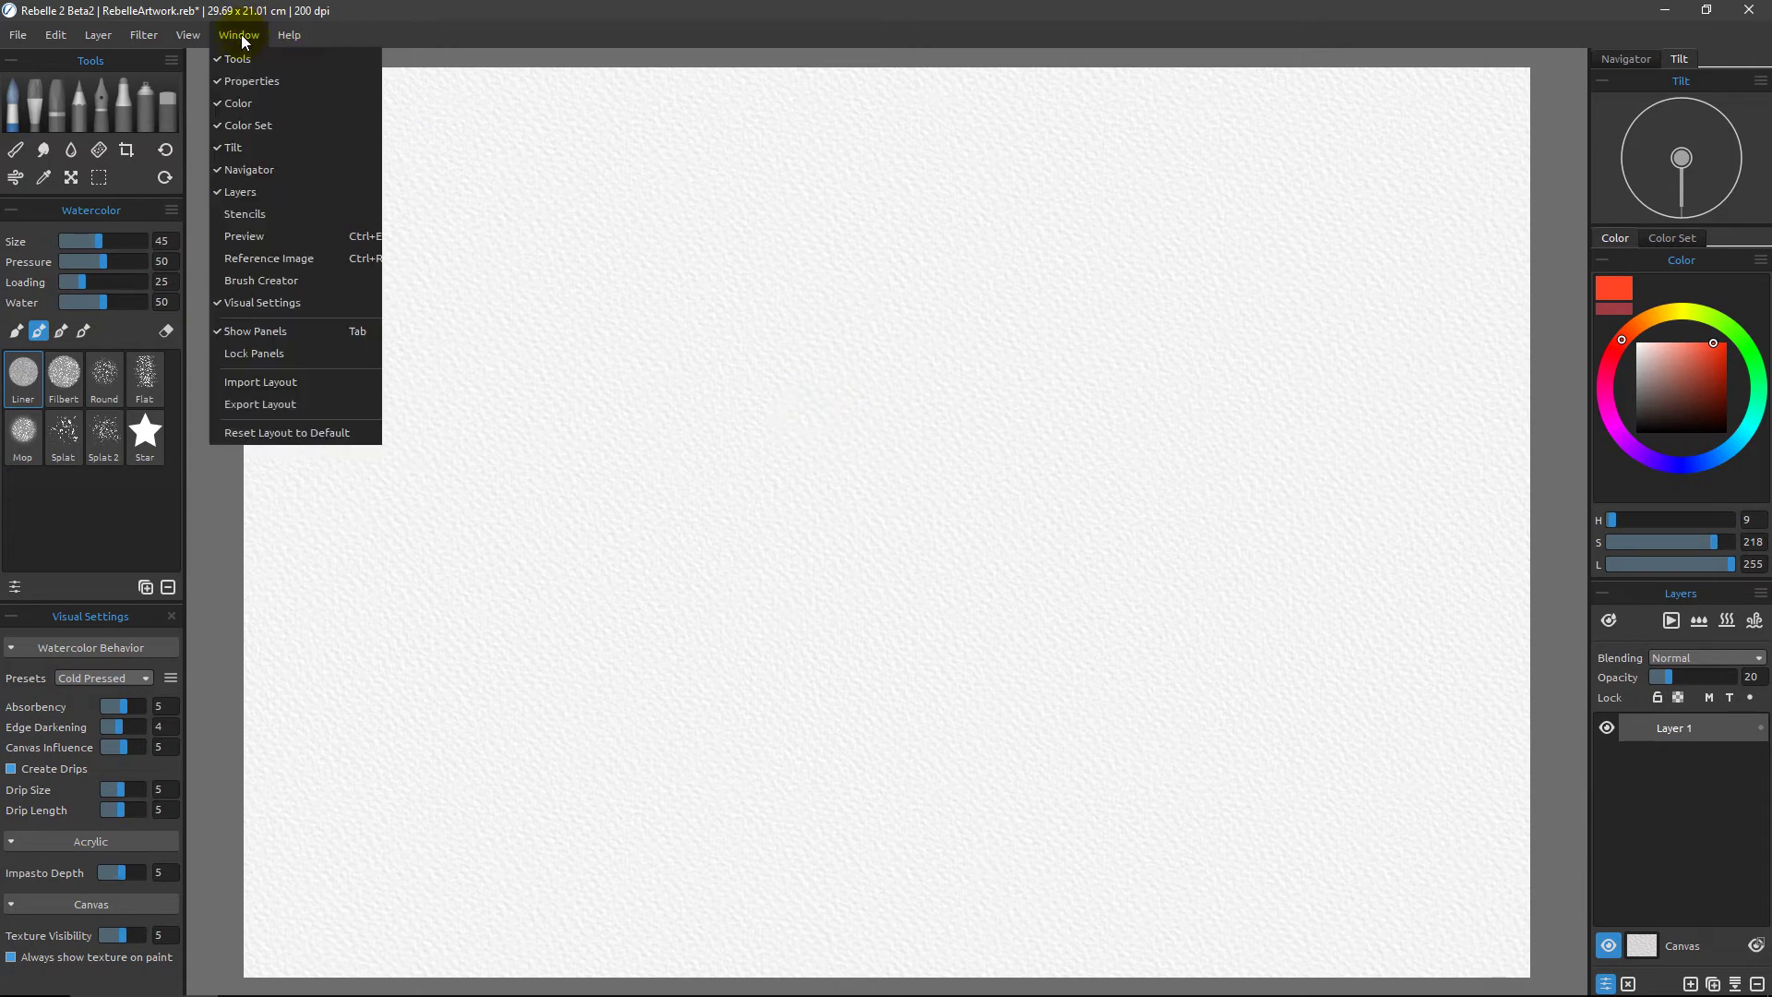
{"action": "left_click", "coordinate": [257, 214]}
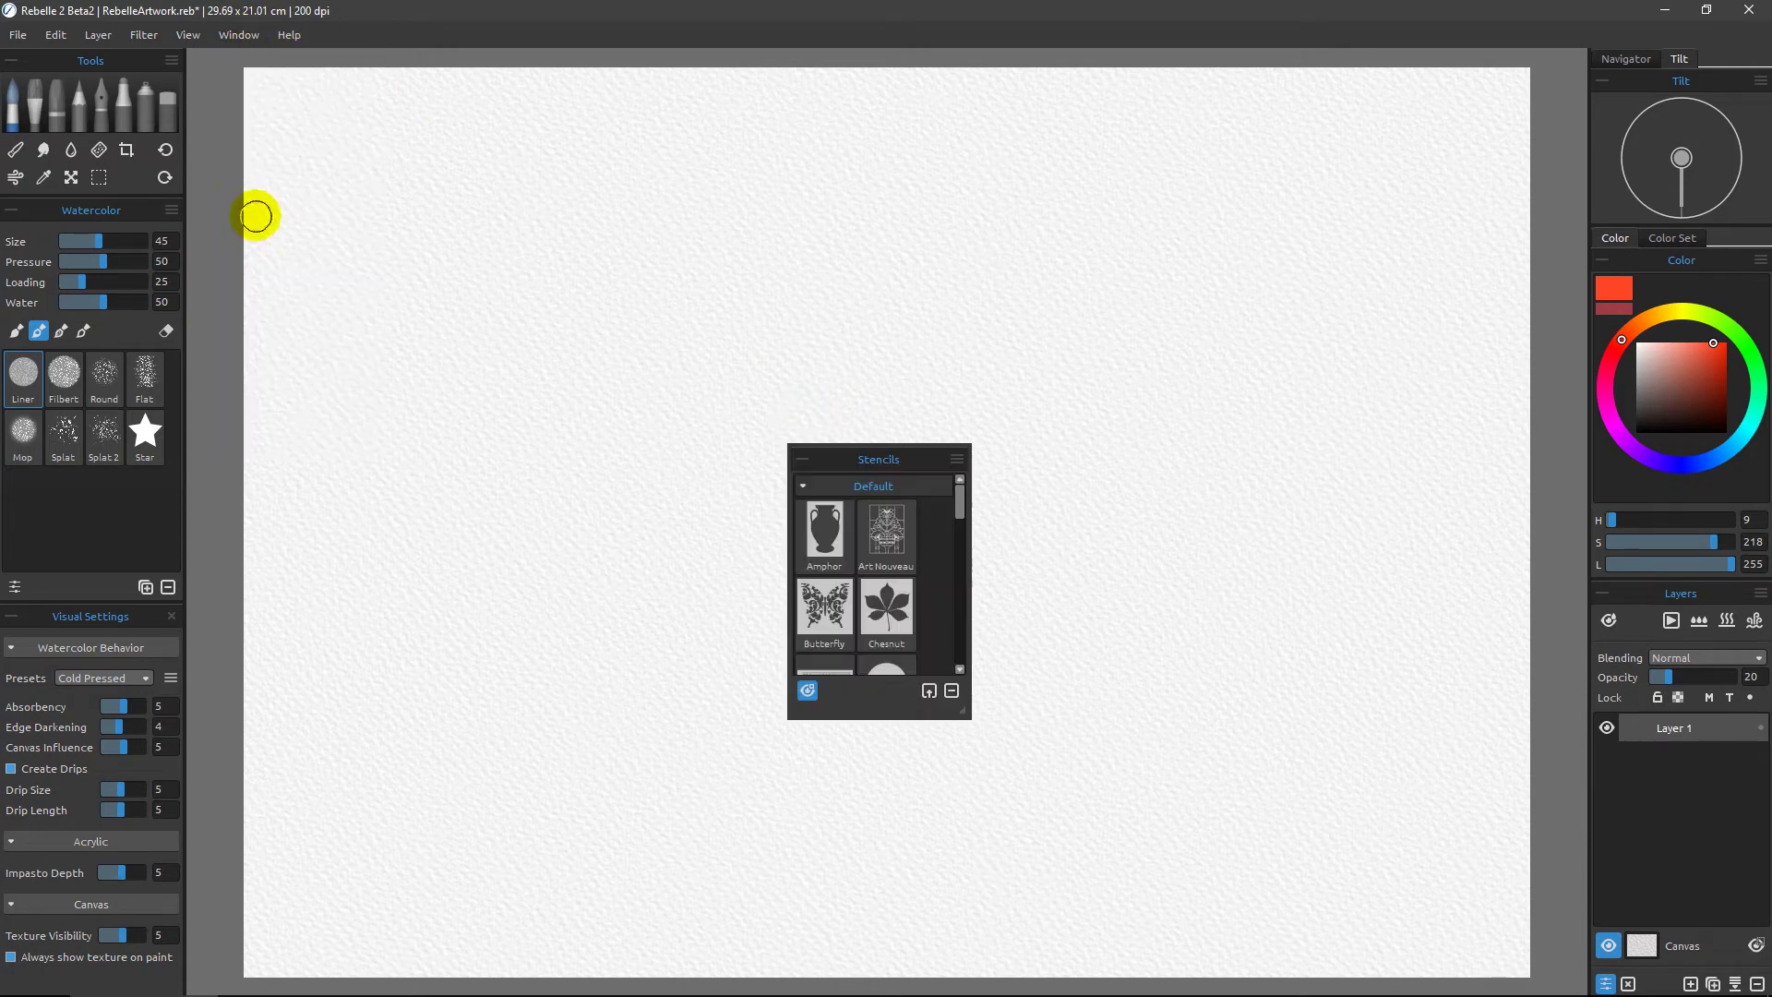
{"action": "left_click_drag", "start_coordinate": [907, 460], "coordinate": [1490, 241]}
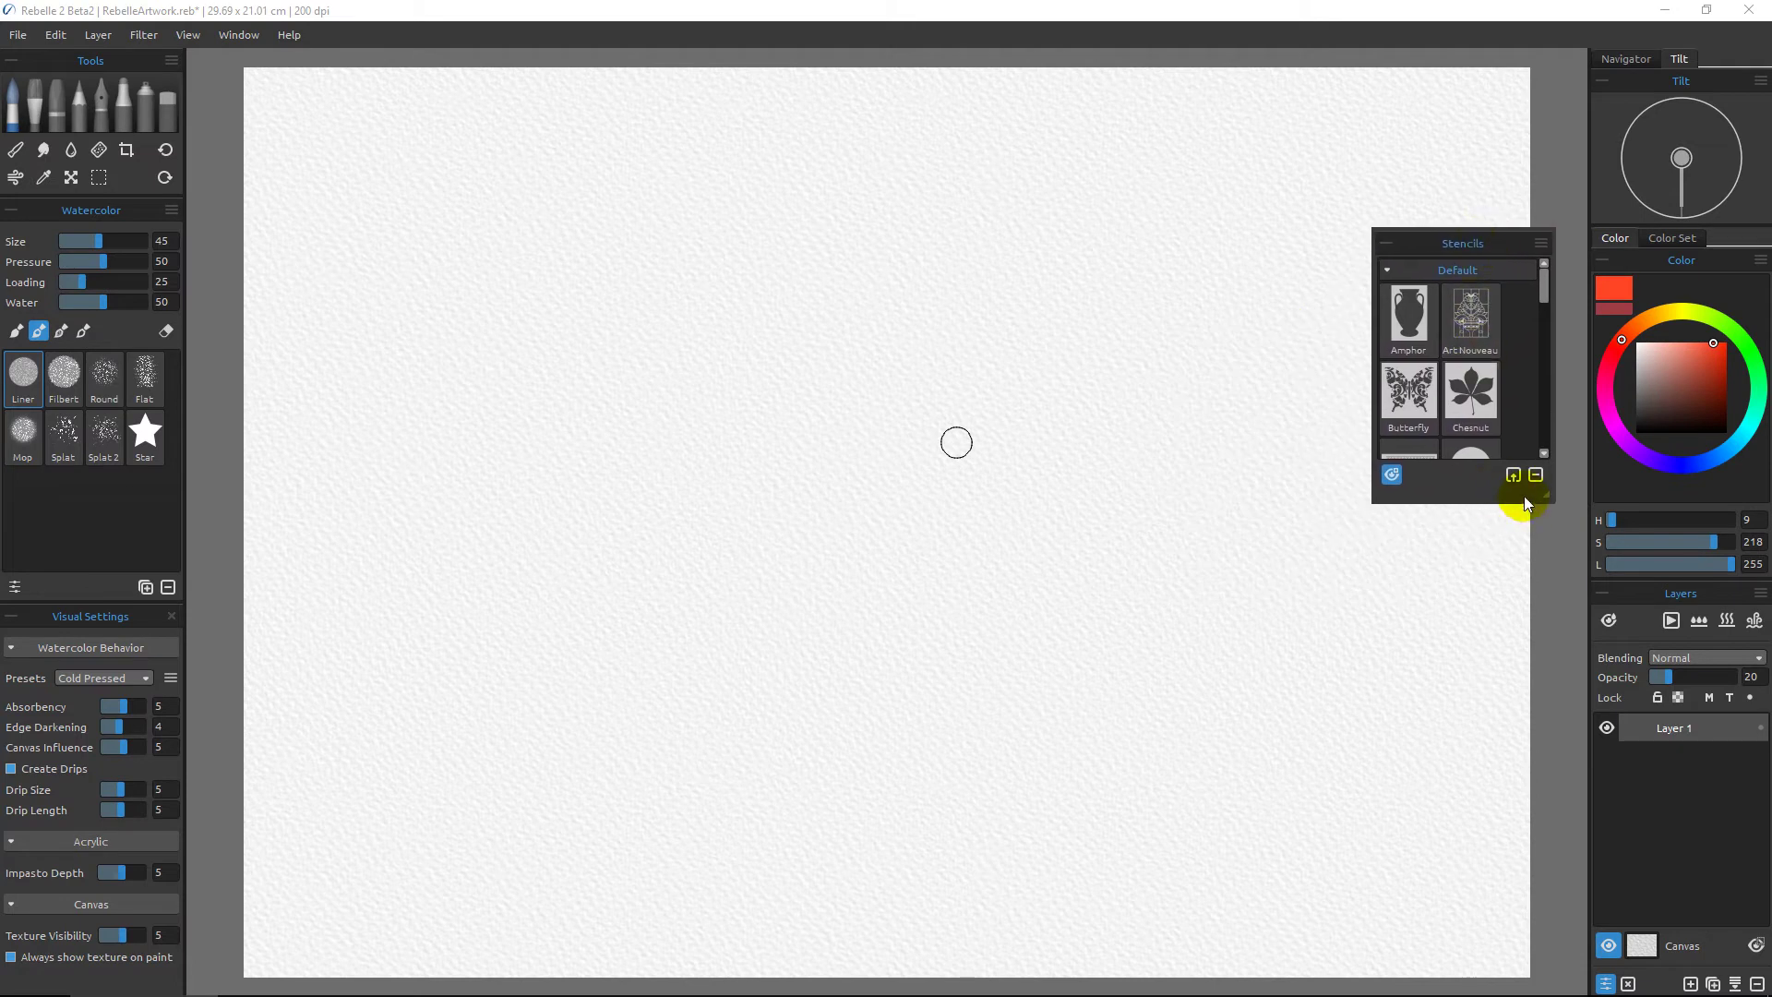
{"action": "left_click_drag", "start_coordinate": [1505, 501], "coordinate": [1458, 818]}
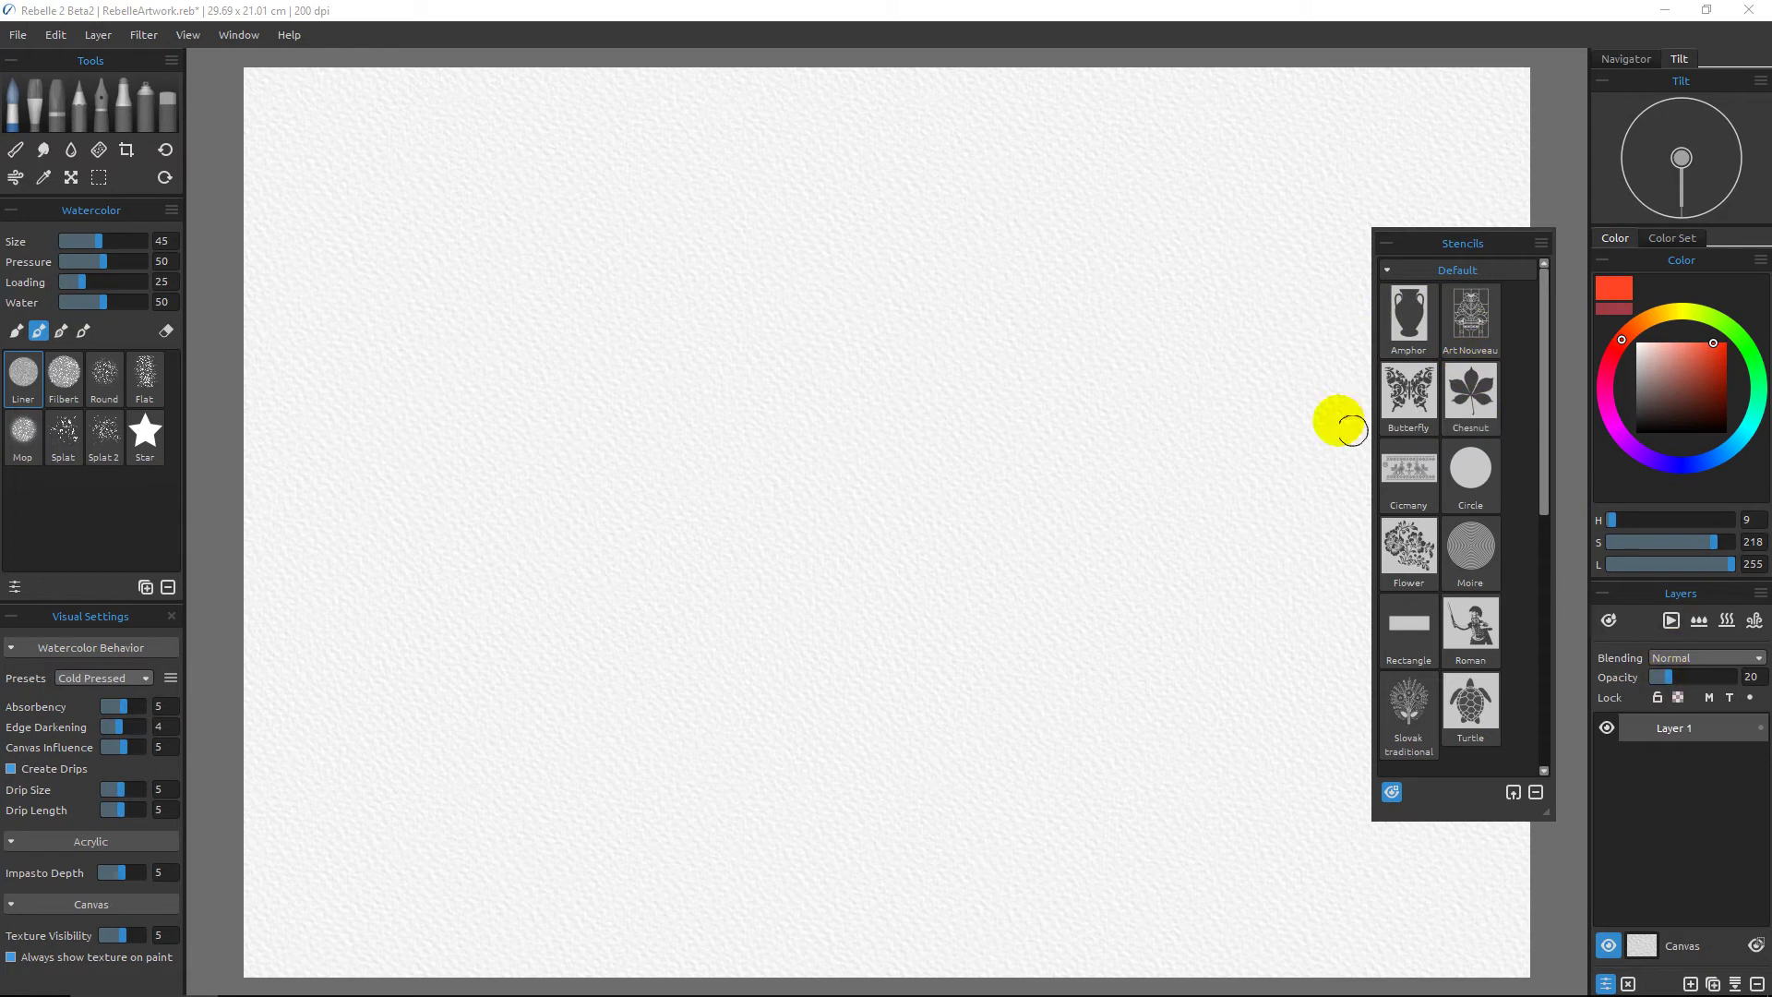
Step: Place the Chesnut leaf stencil on the canvas and scale it down to roughly half its size
{"action": "left_click", "coordinate": [1473, 399]}
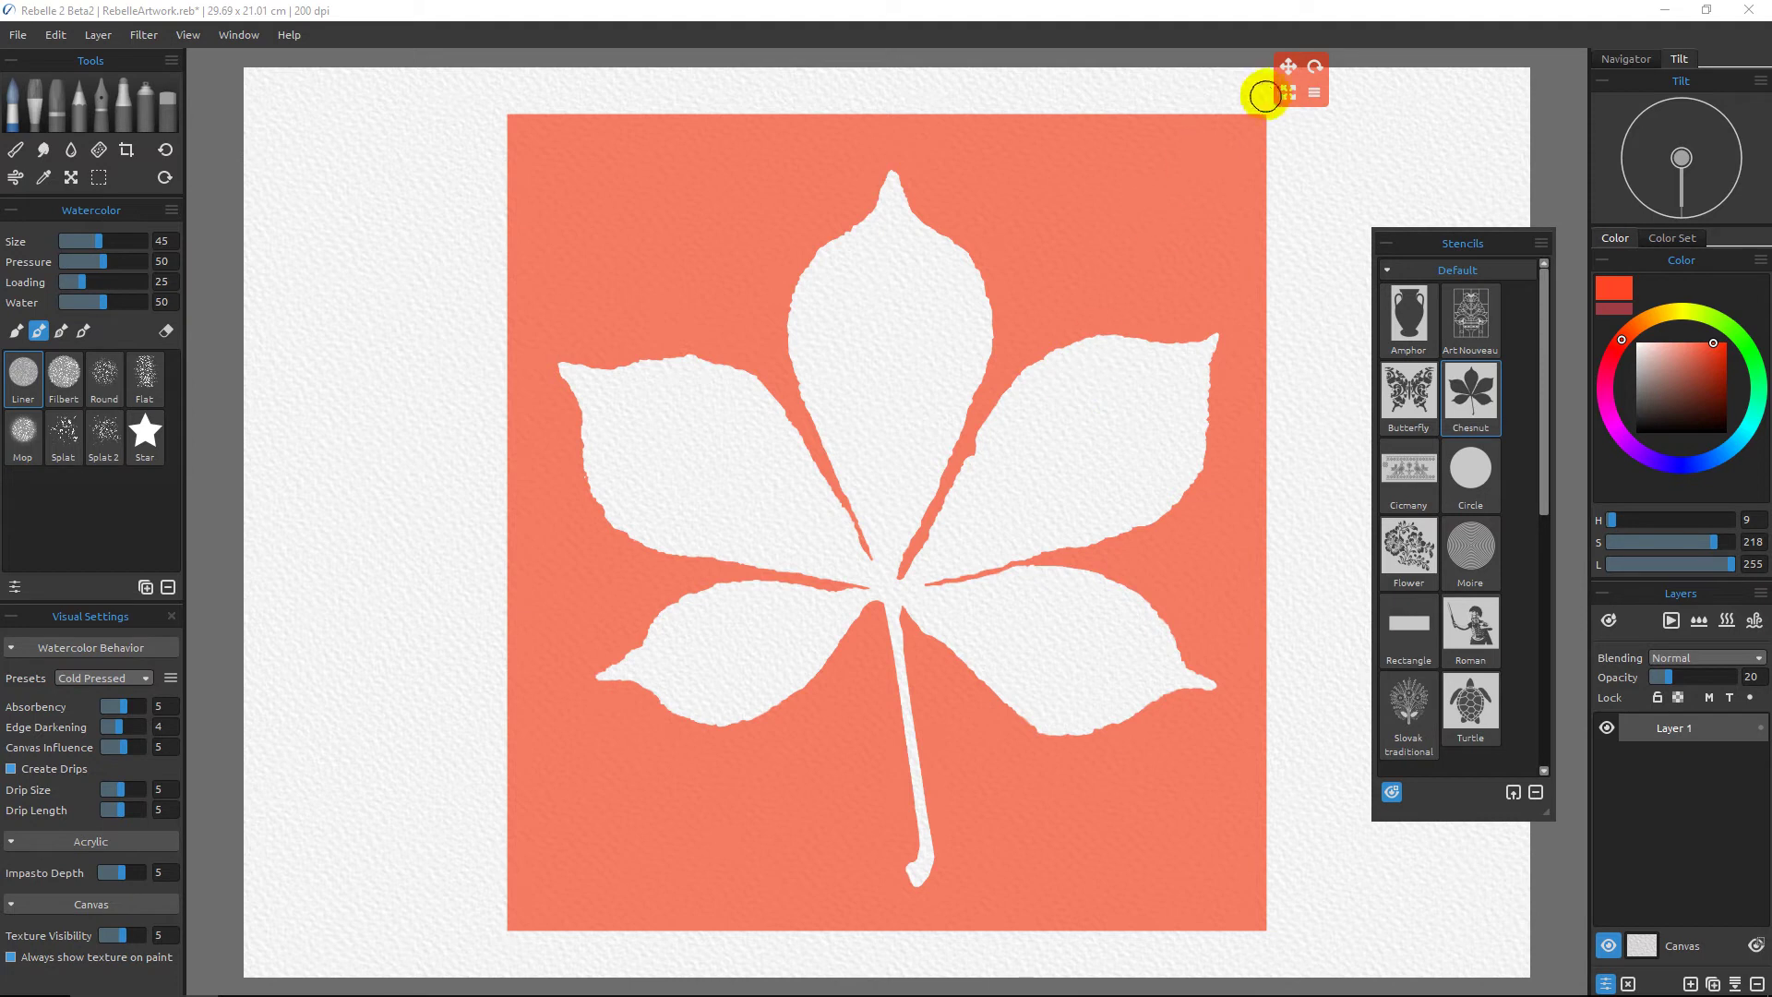
{"action": "mouse_move", "coordinate": [1286, 91]}
{"action": "left_mouse_down"}
{"action": "mouse_move", "coordinate": [1036, 324]}
{"action": "mouse_move", "coordinate": [1036, 283]}
{"action": "mouse_move", "coordinate": [816, 176]}
{"action": "left_mouse_up"}
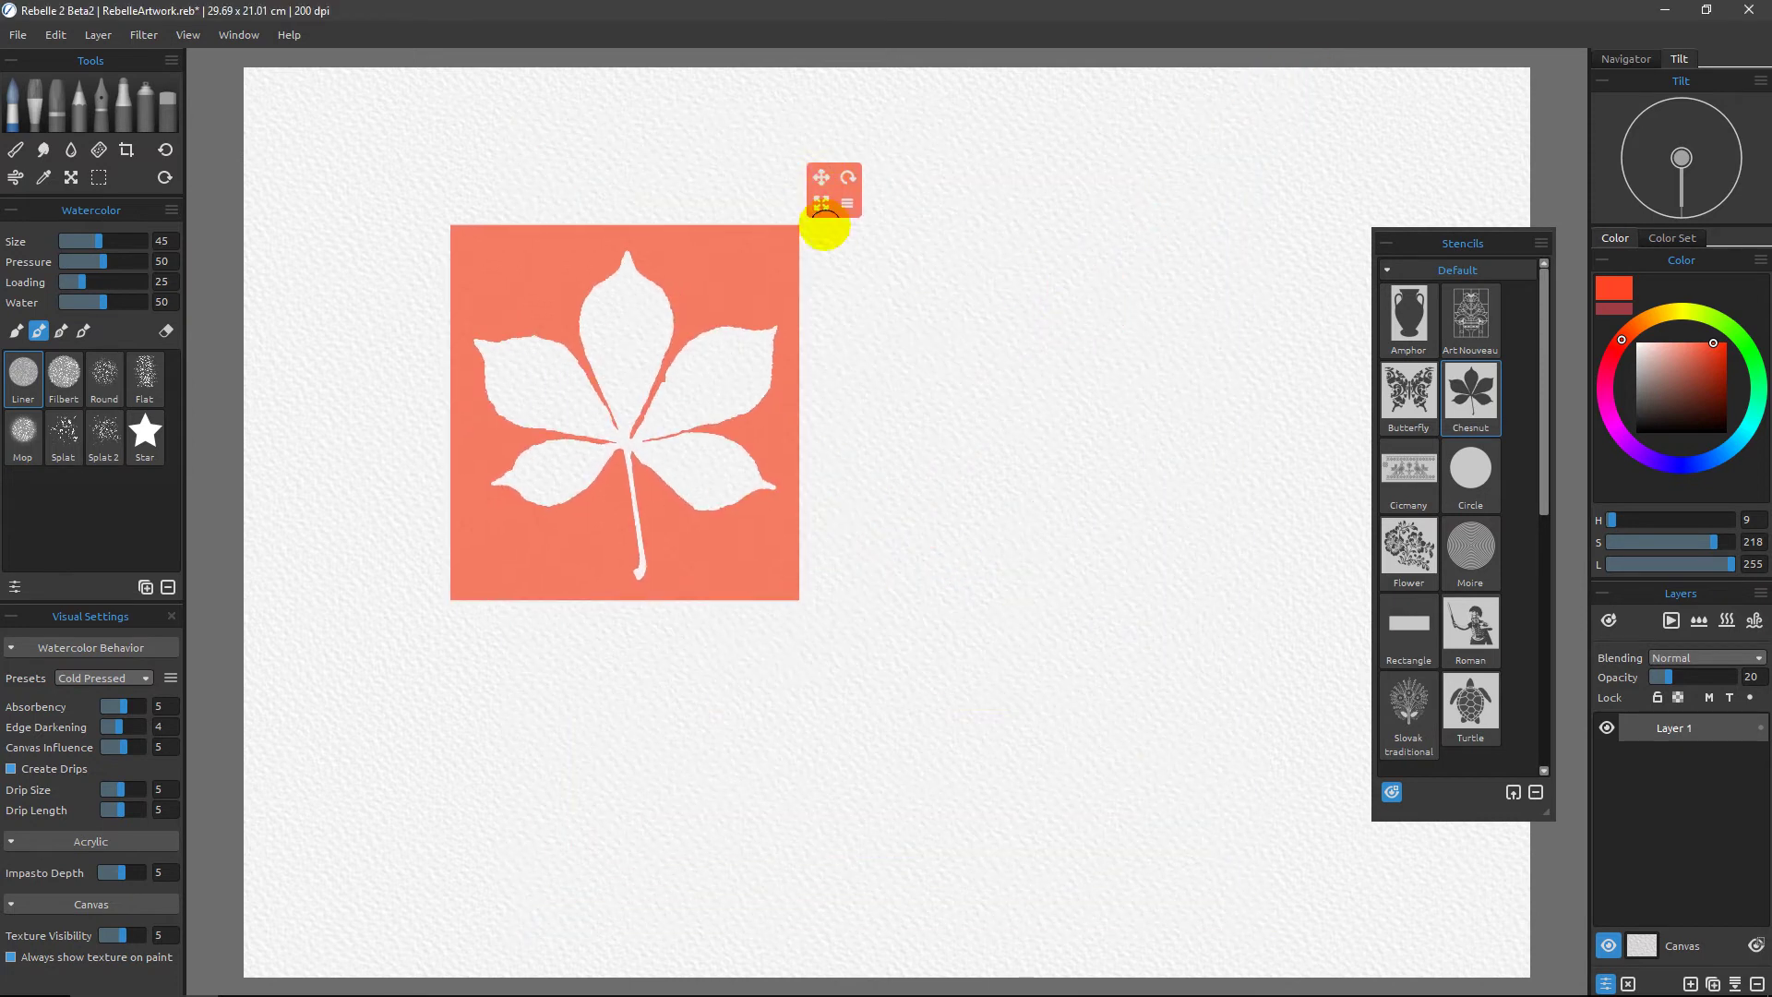
{"action": "mouse_move", "coordinate": [657, 371]}
{"action": "left_mouse_down"}
{"action": "mouse_move", "coordinate": [674, 344]}
{"action": "mouse_move", "coordinate": [633, 348]}
{"action": "mouse_move", "coordinate": [554, 286]}
{"action": "mouse_move", "coordinate": [652, 286]}
{"action": "mouse_move", "coordinate": [565, 297]}
{"action": "mouse_move", "coordinate": [634, 498]}
{"action": "mouse_move", "coordinate": [760, 467]}
{"action": "mouse_move", "coordinate": [806, 403]}
{"action": "left_mouse_up"}
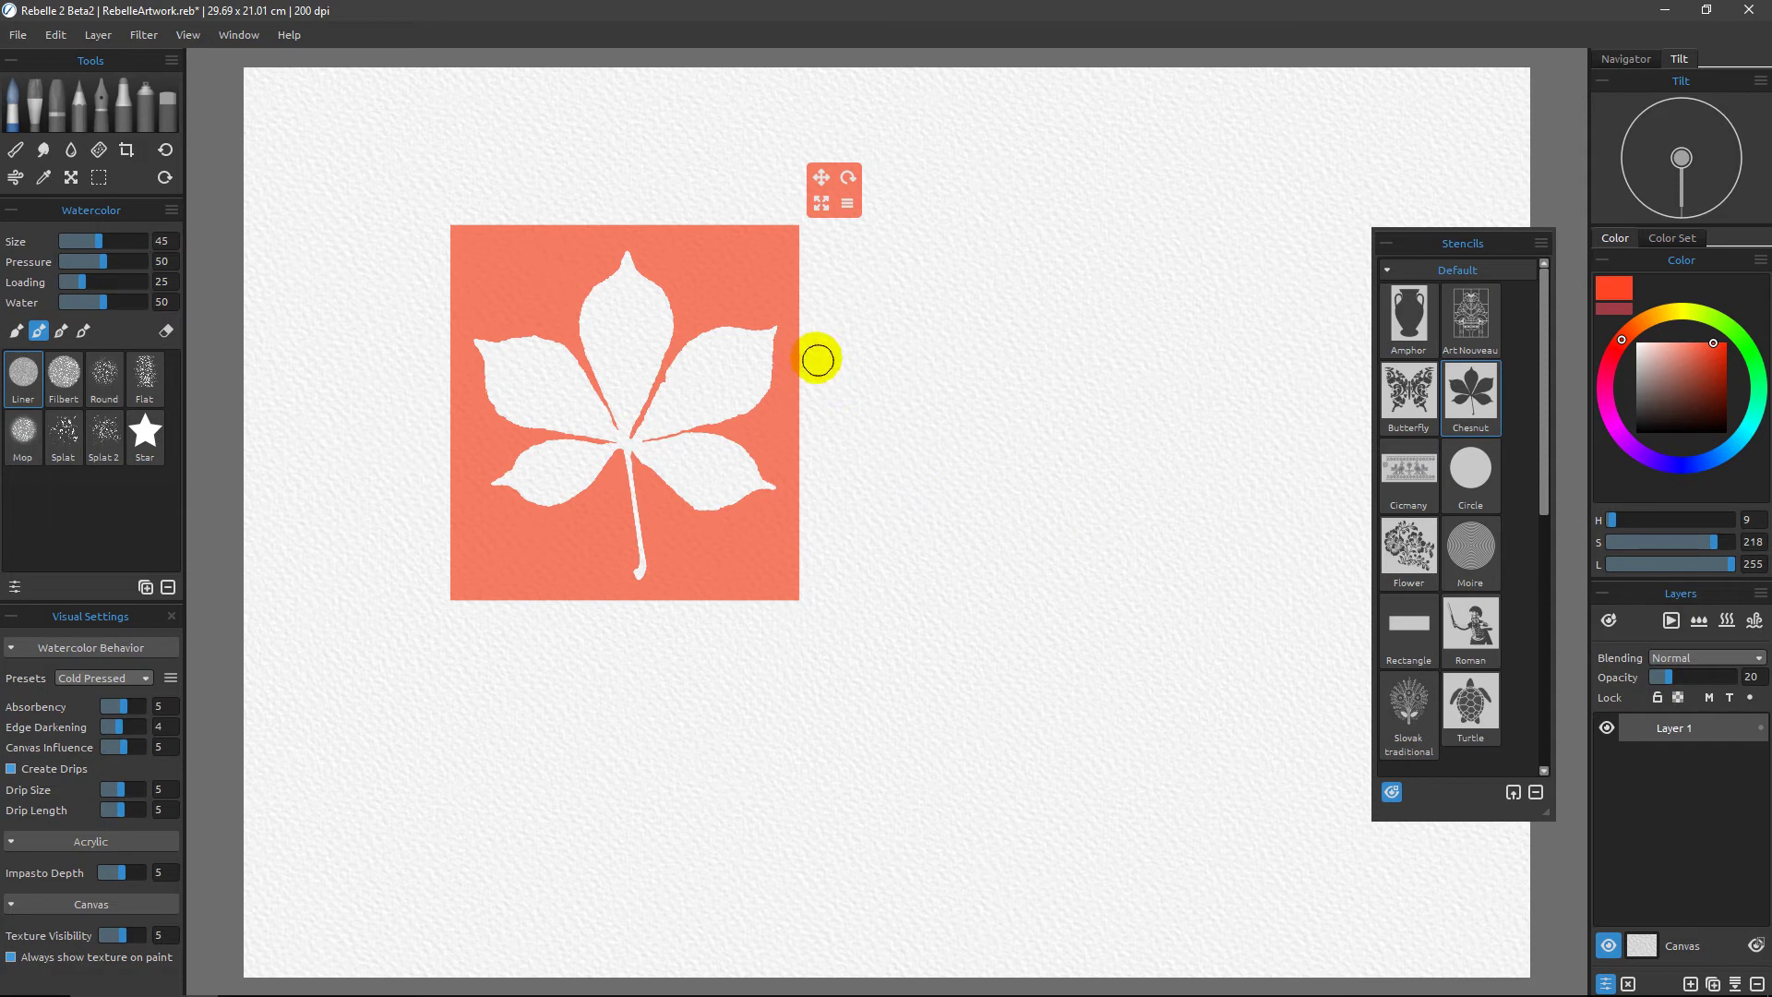
Step: Try the Border option on the leaf stencil, and switch it to Tile so the leaf repeats across the canvas
{"action": "left_click", "coordinate": [846, 206]}
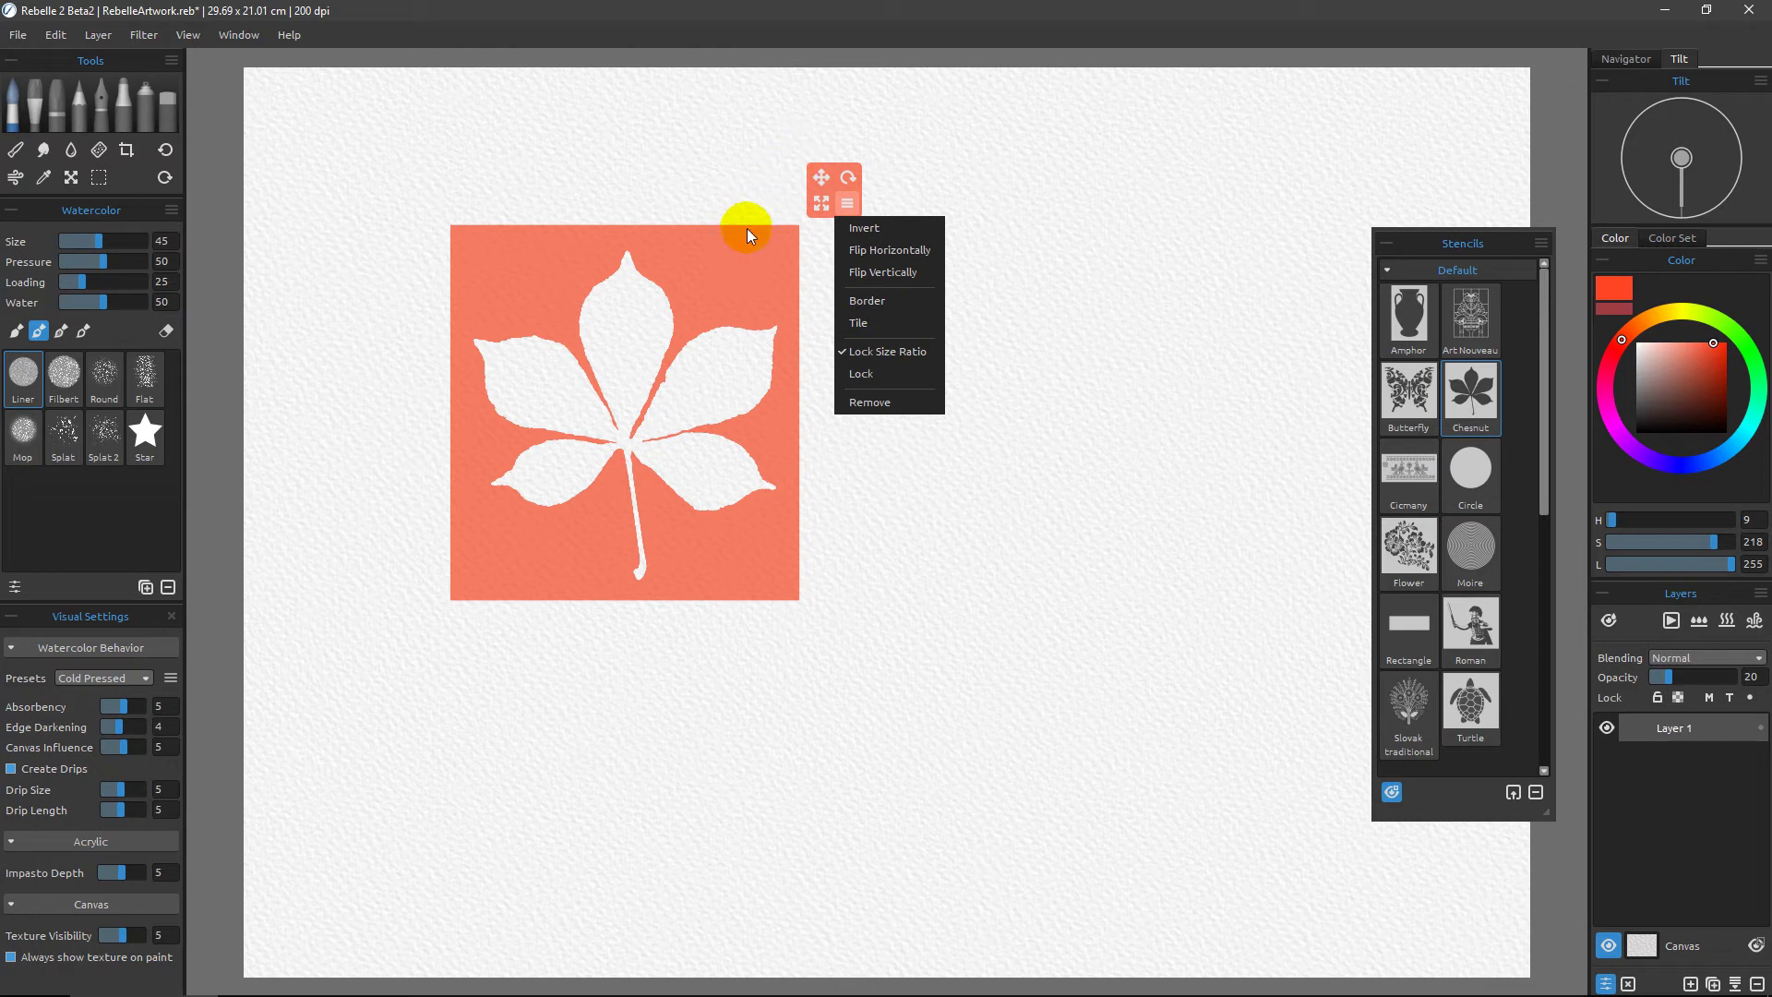
{"action": "left_click", "coordinate": [863, 300]}
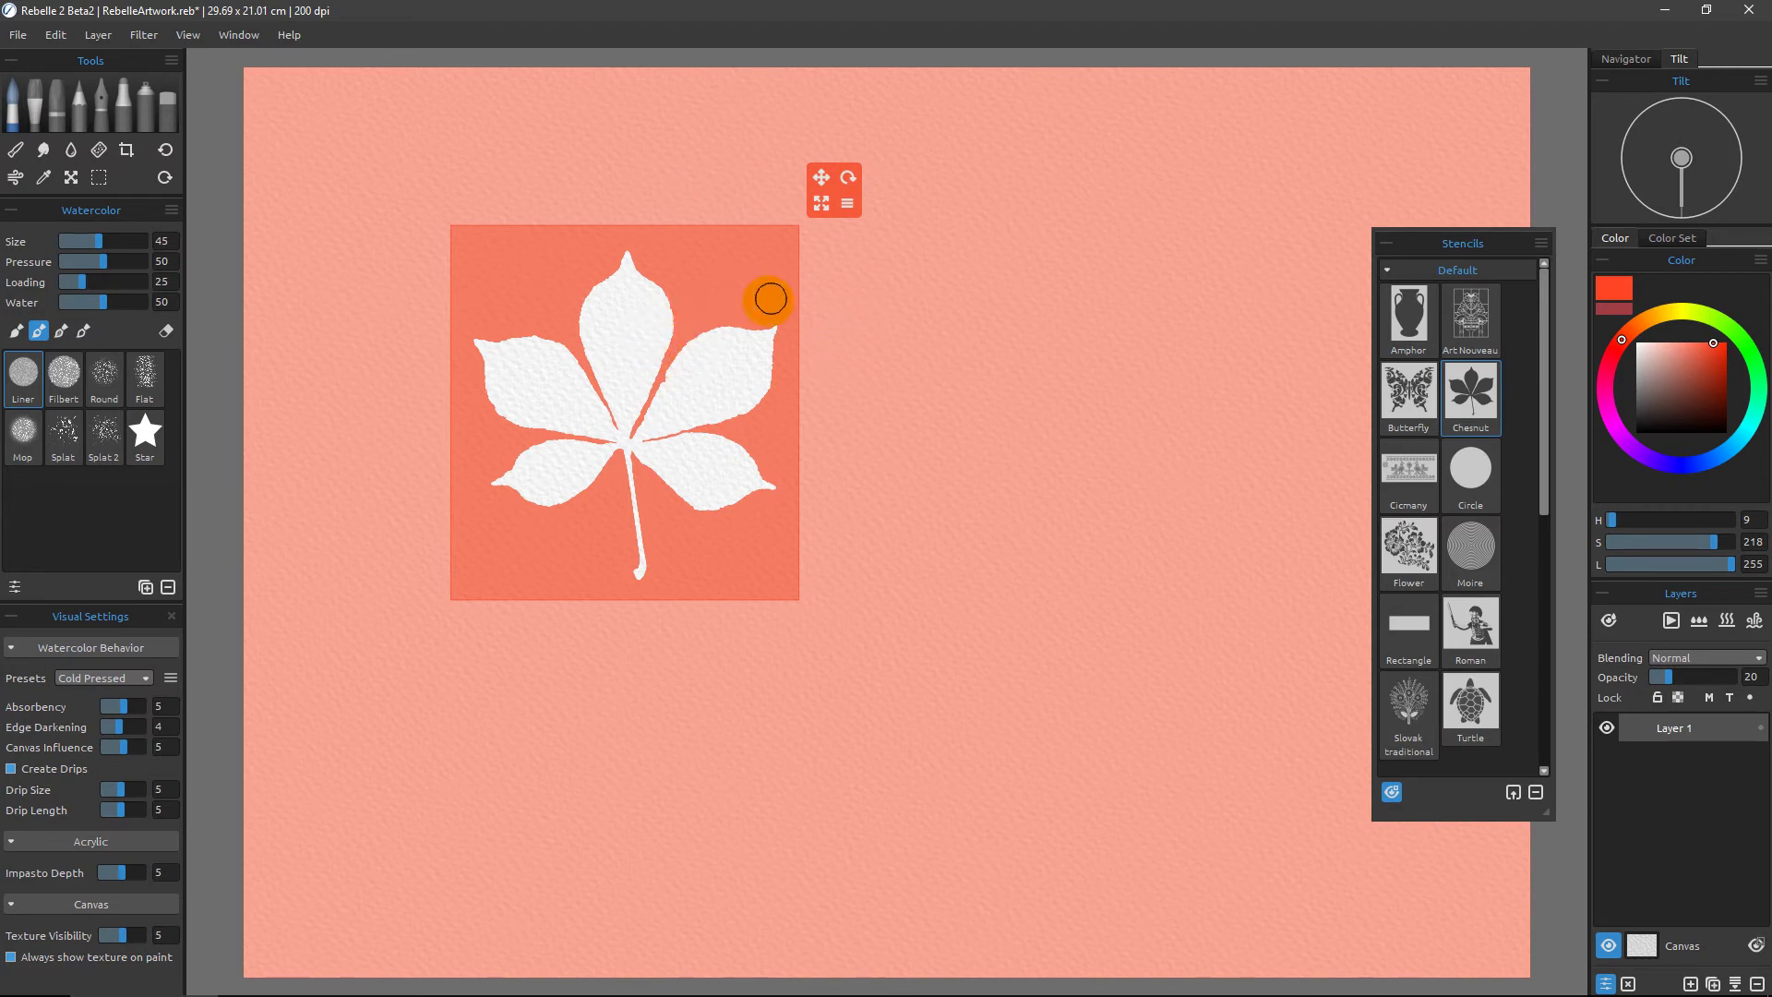
{"action": "left_click", "coordinate": [848, 205]}
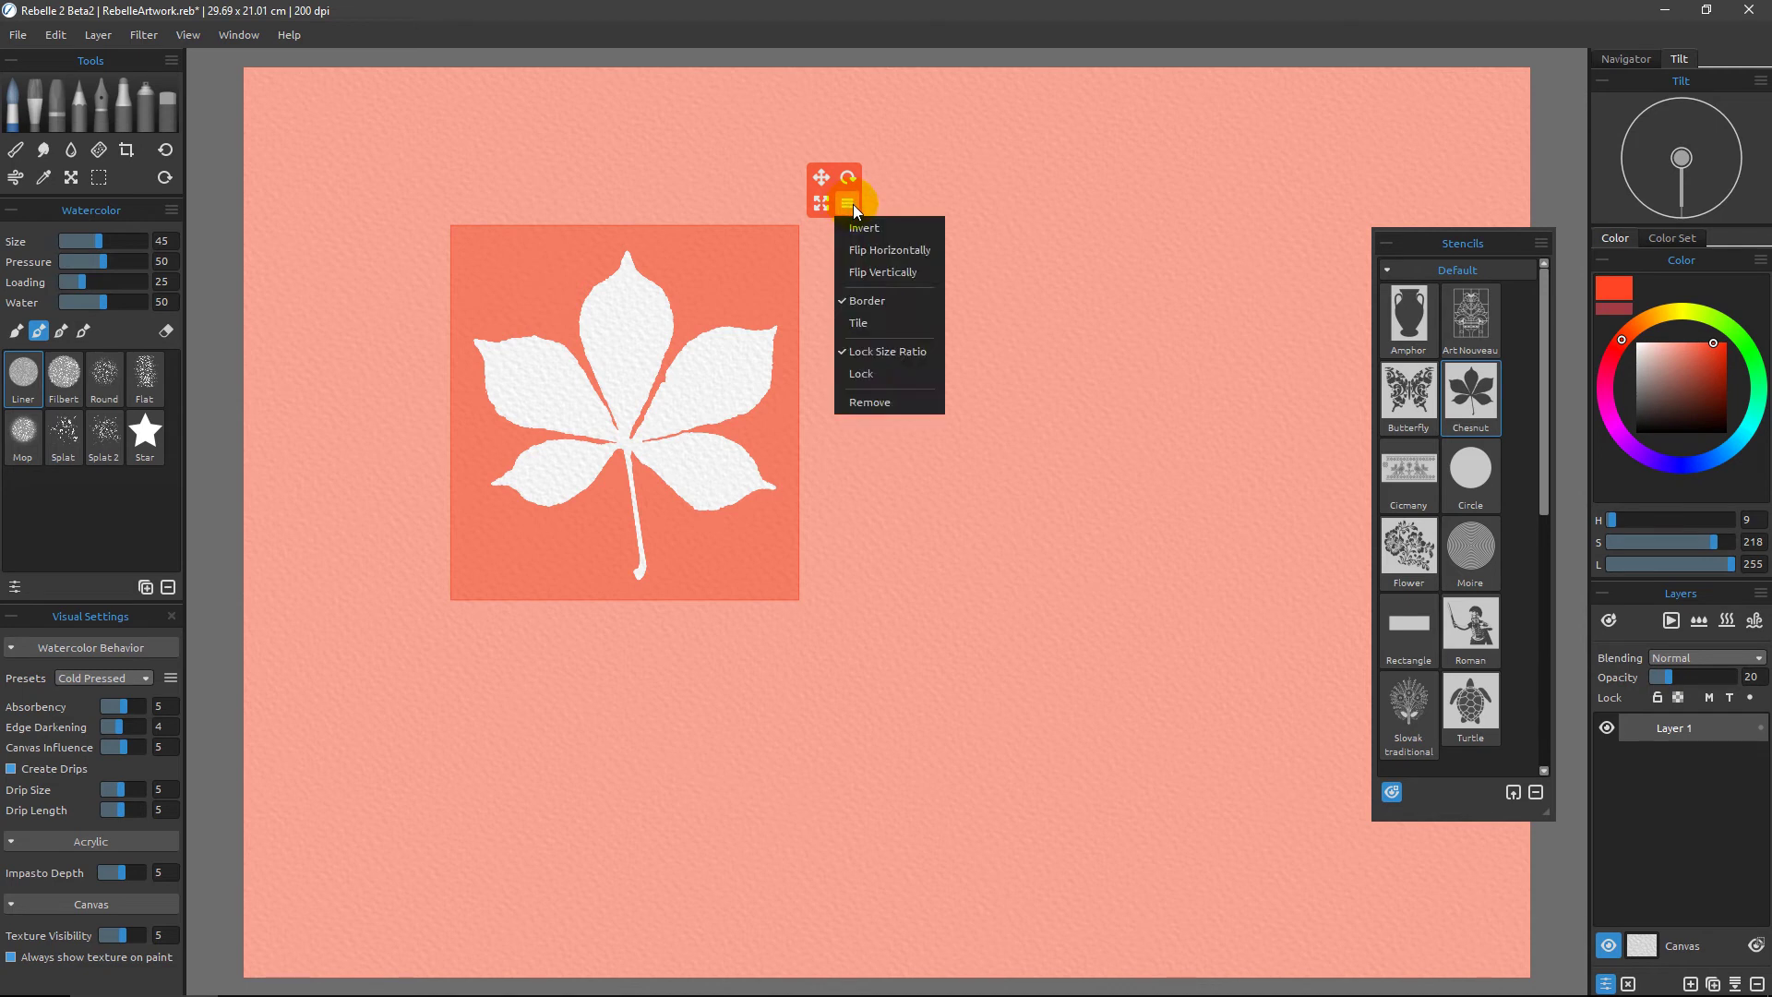
{"action": "left_click", "coordinate": [862, 323]}
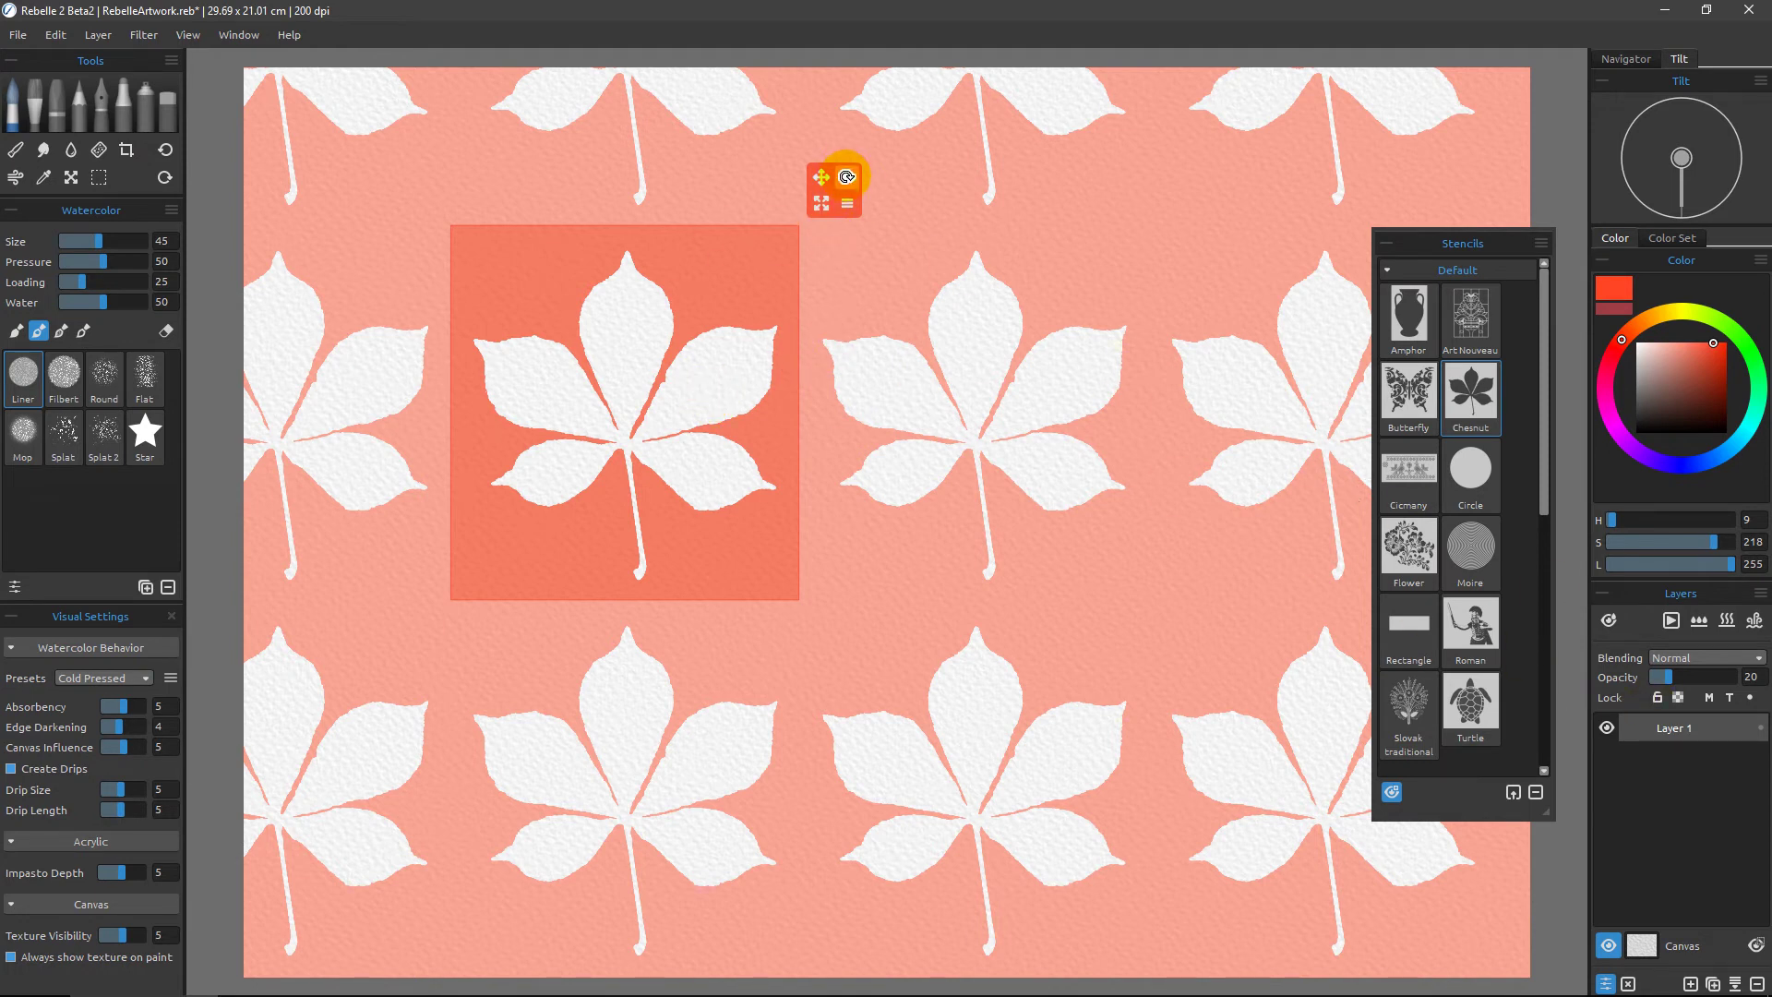
Step: Rotate the tiled leaf stencil slightly clockwise and flatten its height with Lock Size Ratio turned off
{"action": "left_click_drag", "start_coordinate": [853, 179], "coordinate": [847, 293]}
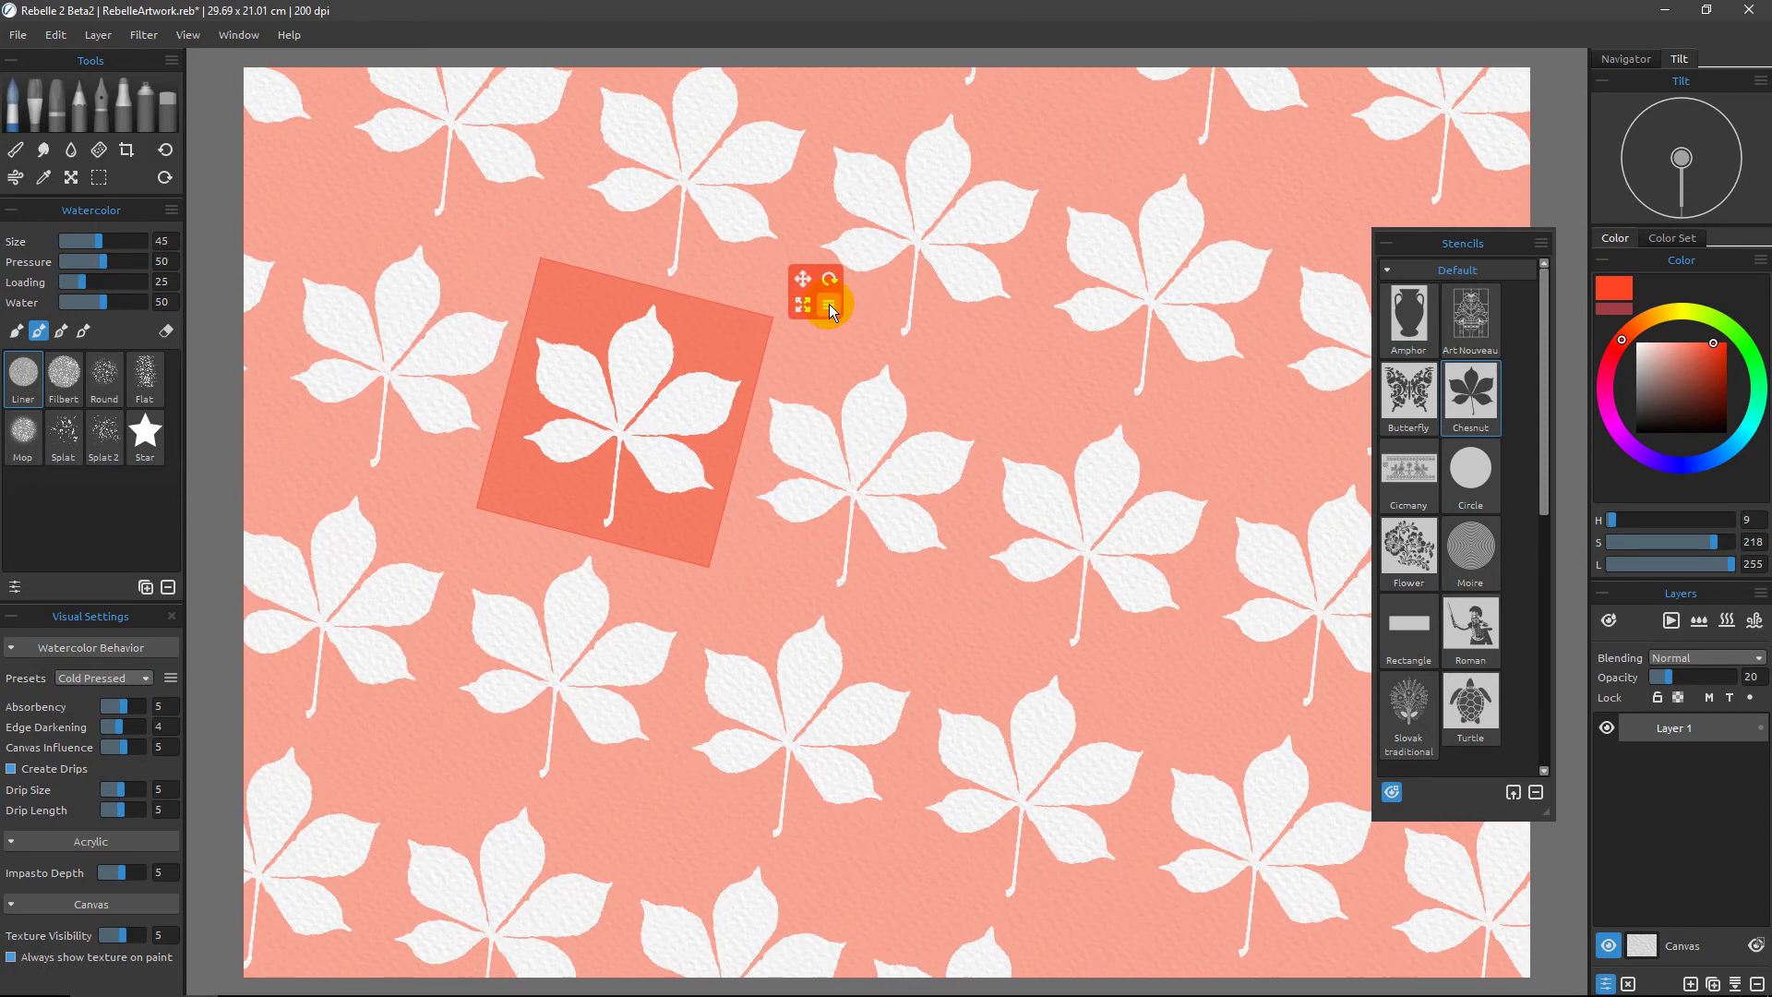
{"action": "left_click", "coordinate": [830, 305]}
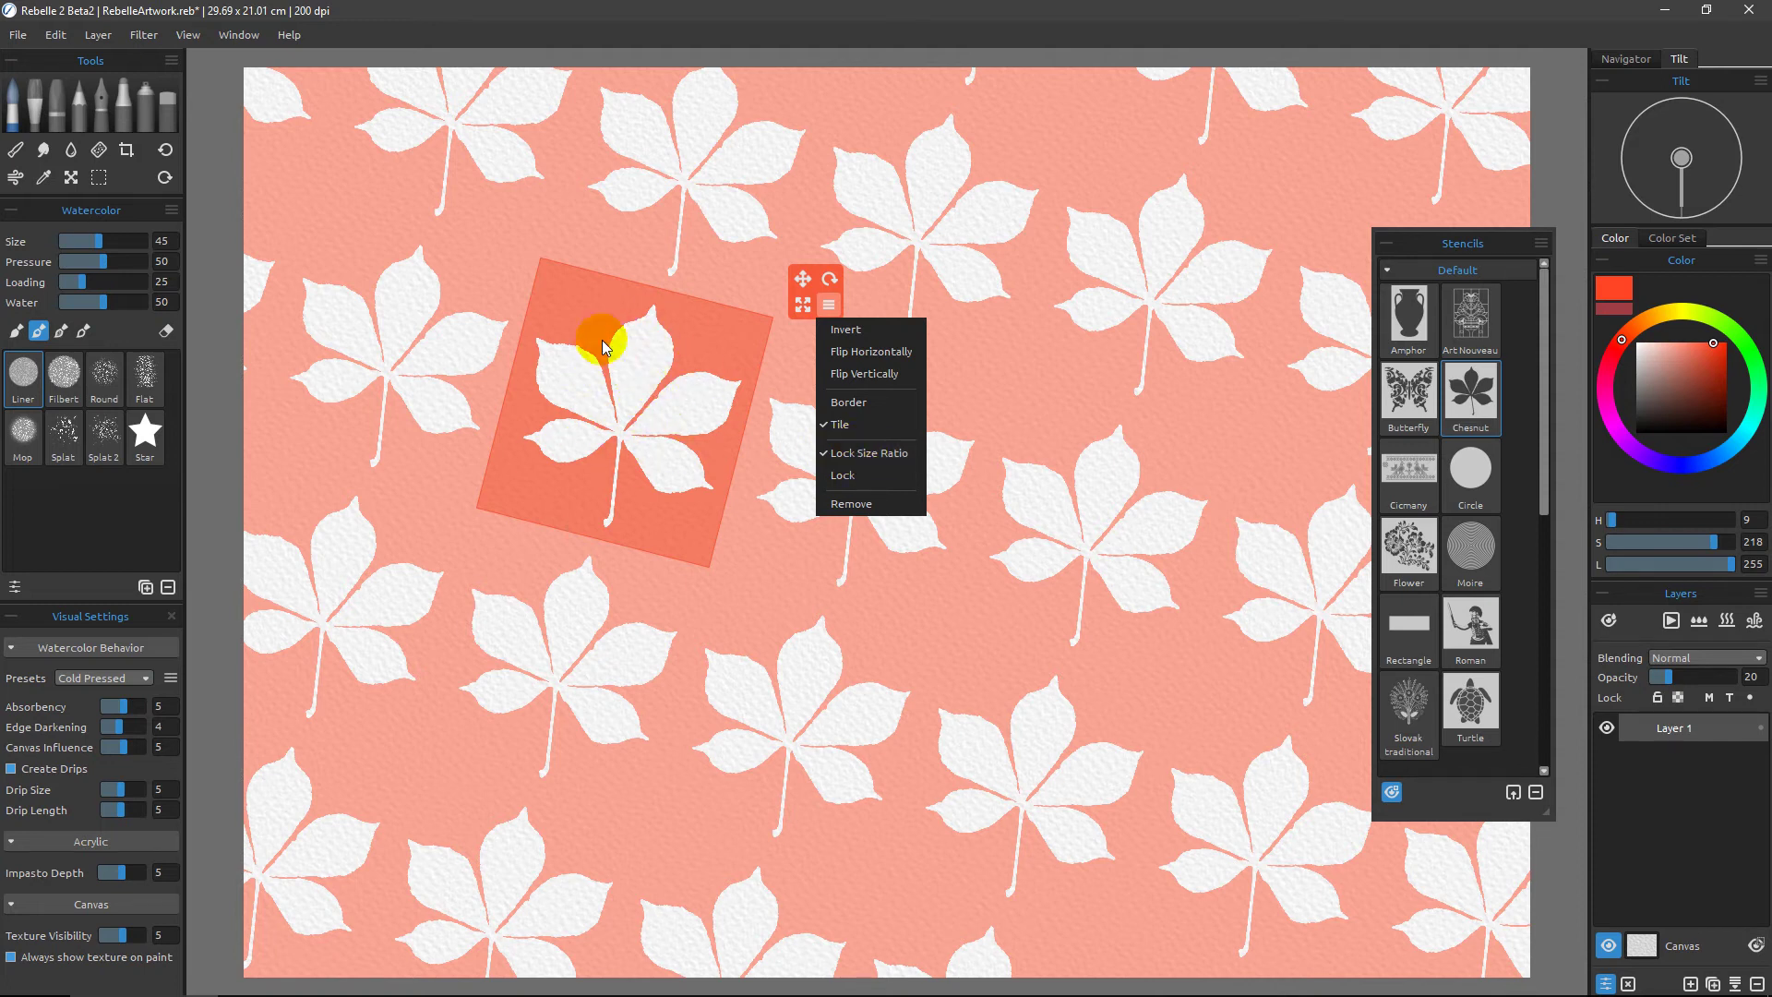
{"action": "left_click", "coordinate": [854, 459]}
{"action": "left_click_drag", "start_coordinate": [799, 304], "coordinate": [791, 357]}
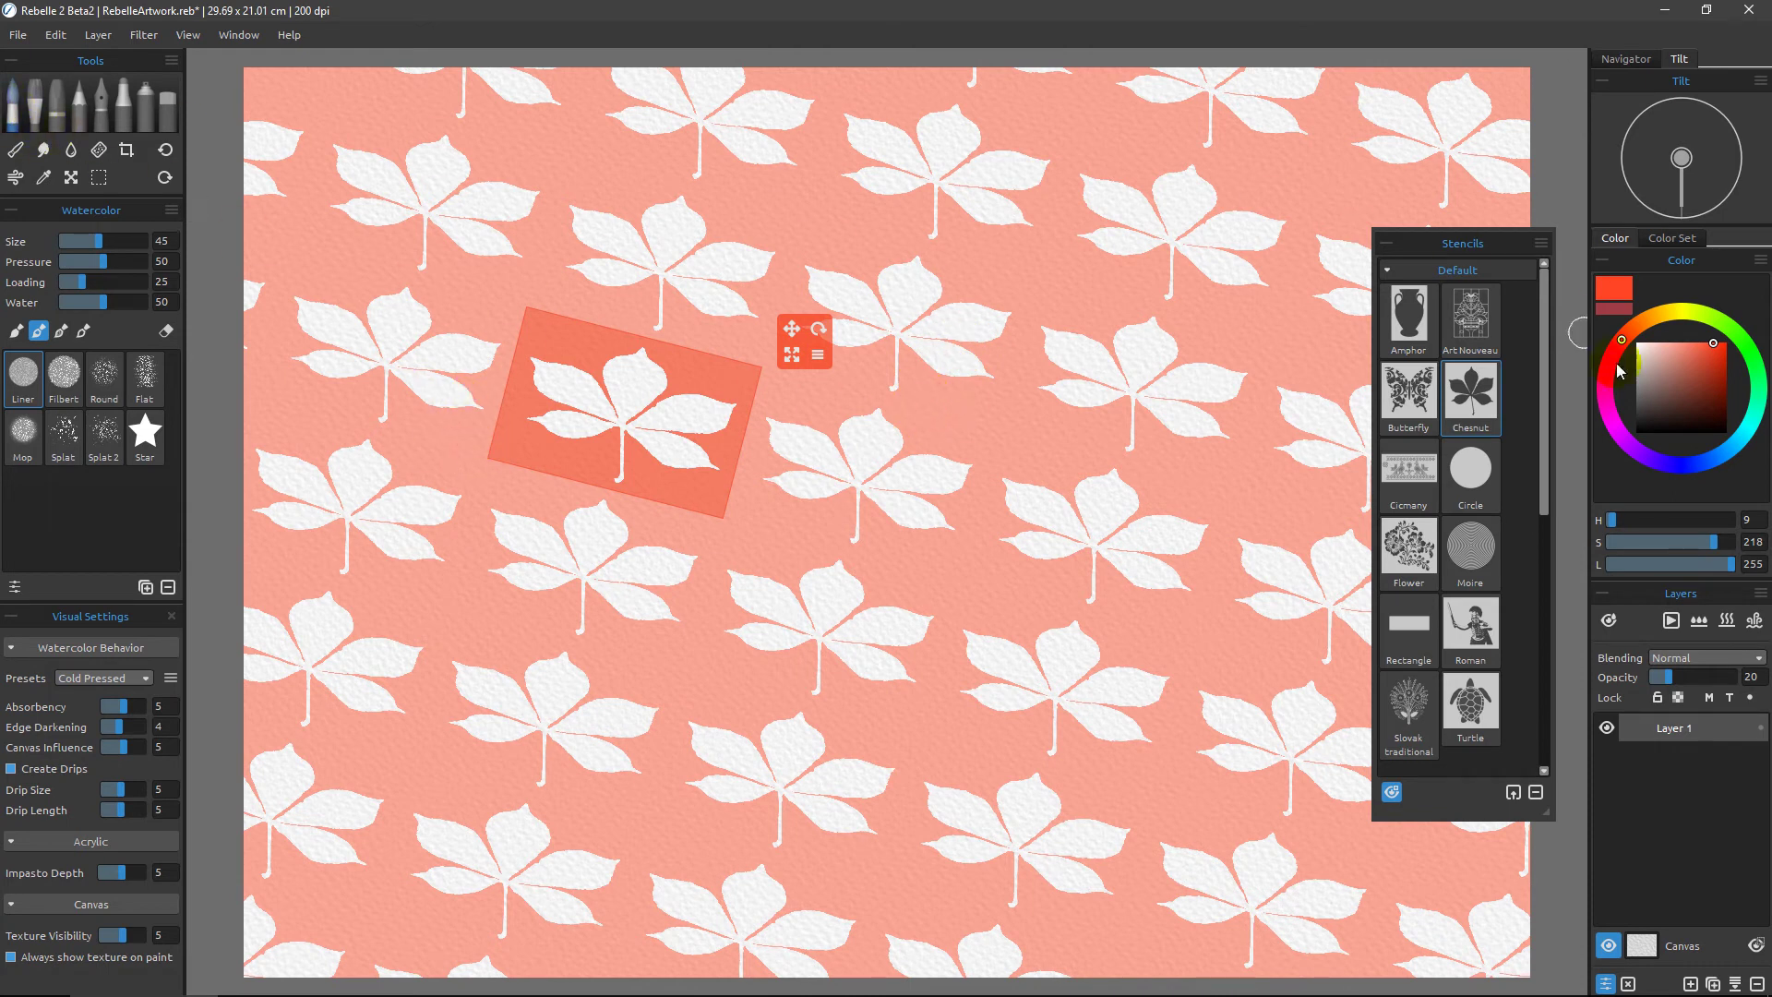
Step: Paint blue watercolor strokes (H 224, S 218, L 255) through the tiled leaf stencil across the middle of the canvas
{"action": "left_click", "coordinate": [1702, 461]}
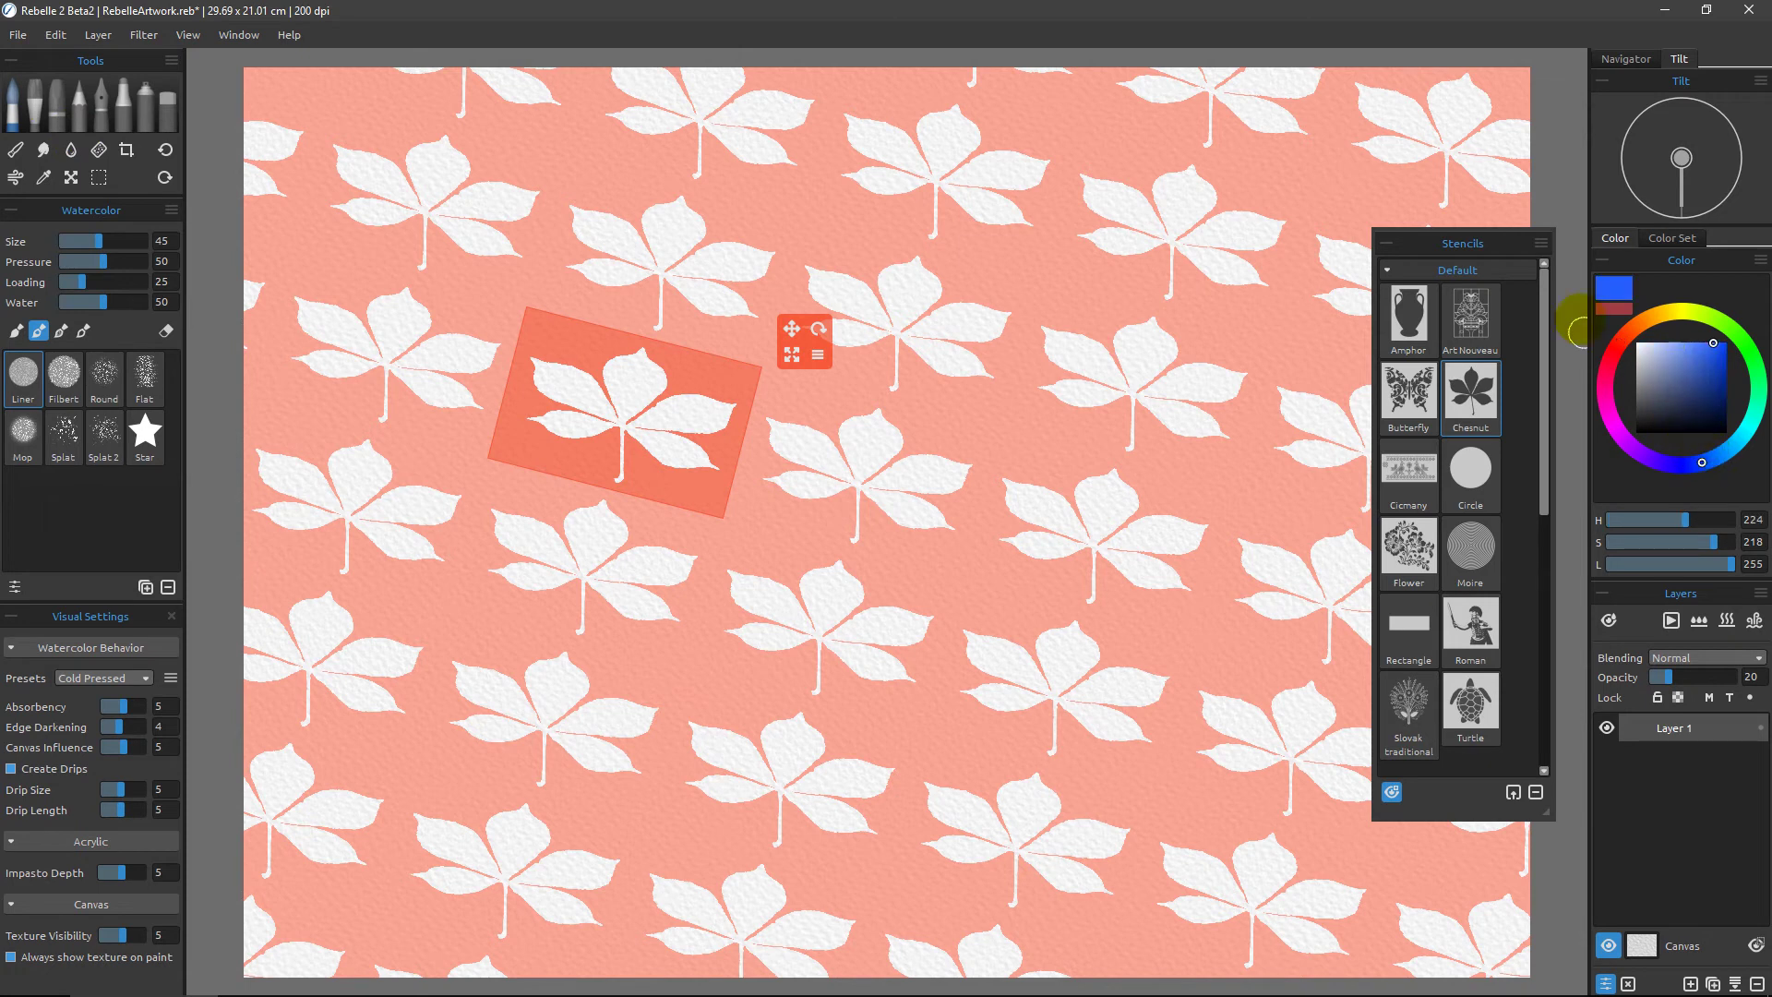
{"action": "mouse_move", "coordinate": [981, 130]}
{"action": "left_mouse_down"}
{"action": "mouse_move", "coordinate": [842, 277]}
{"action": "mouse_move", "coordinate": [1148, 226]}
{"action": "mouse_move", "coordinate": [696, 559]}
{"action": "mouse_move", "coordinate": [1028, 455]}
{"action": "mouse_move", "coordinate": [744, 708]}
{"action": "mouse_move", "coordinate": [1147, 379]}
{"action": "mouse_move", "coordinate": [1029, 448]}
{"action": "left_mouse_up"}
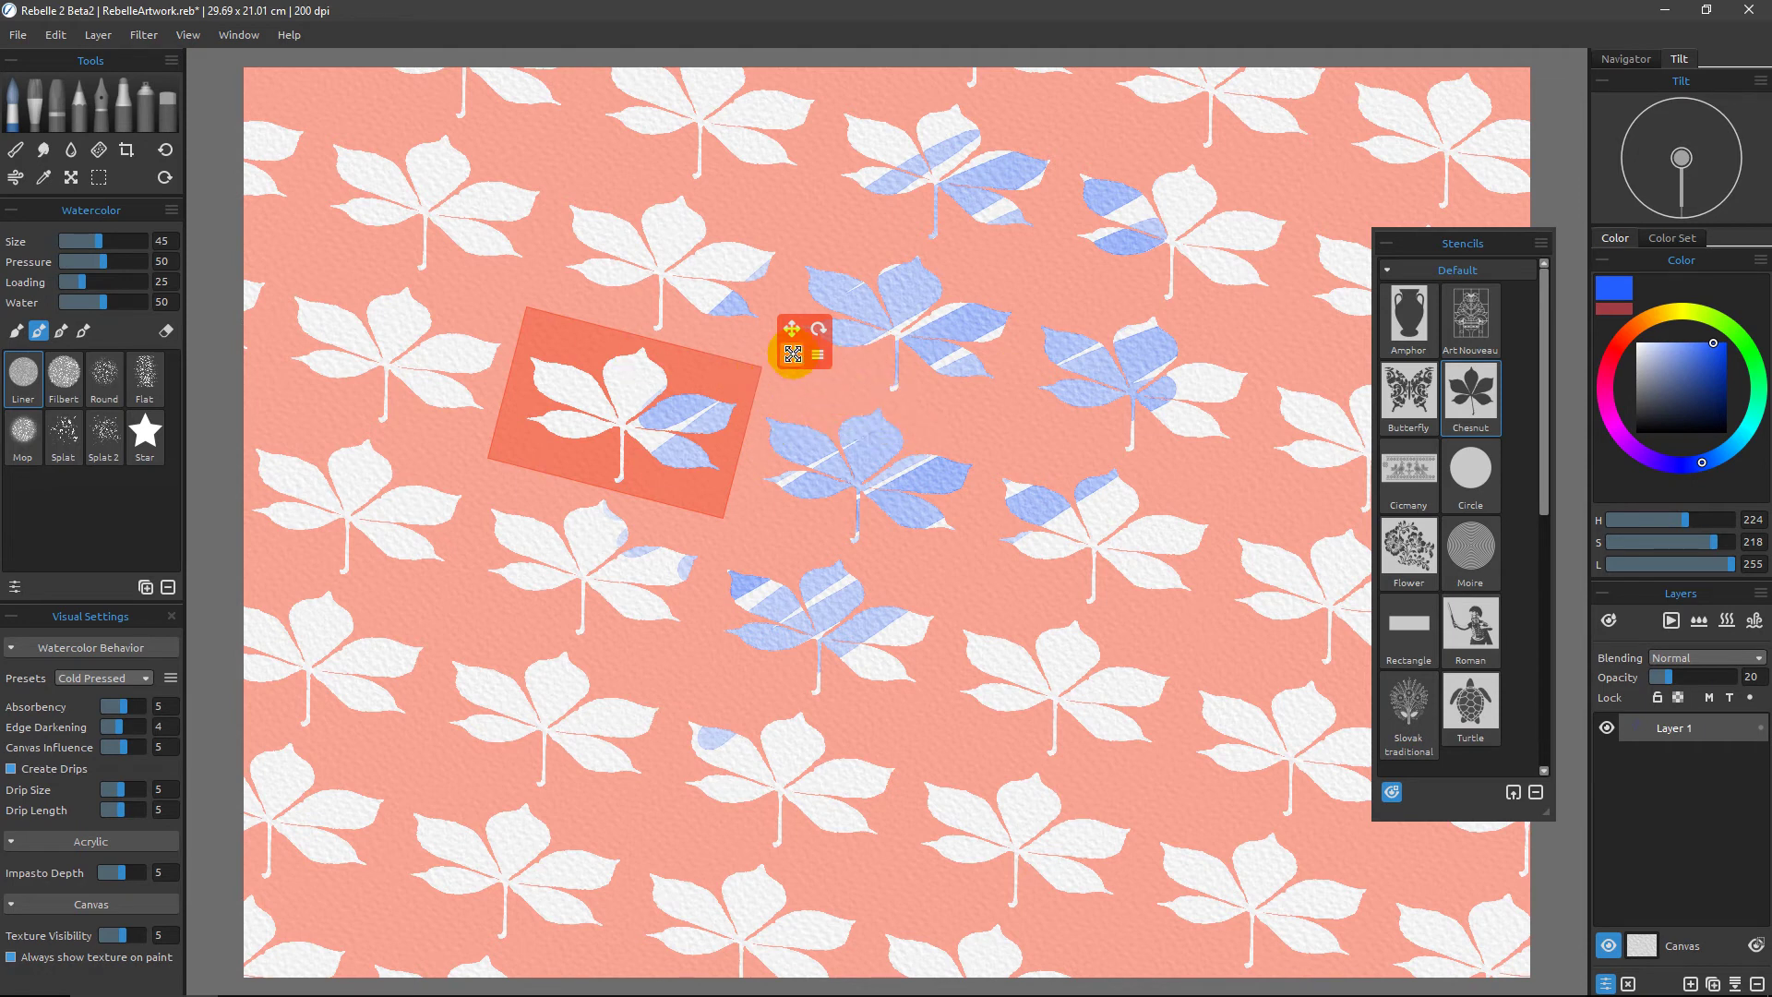
Step: Remove the tiled leaf stencil and clear the blue paint from Layer 1
{"action": "left_click", "coordinate": [818, 356]}
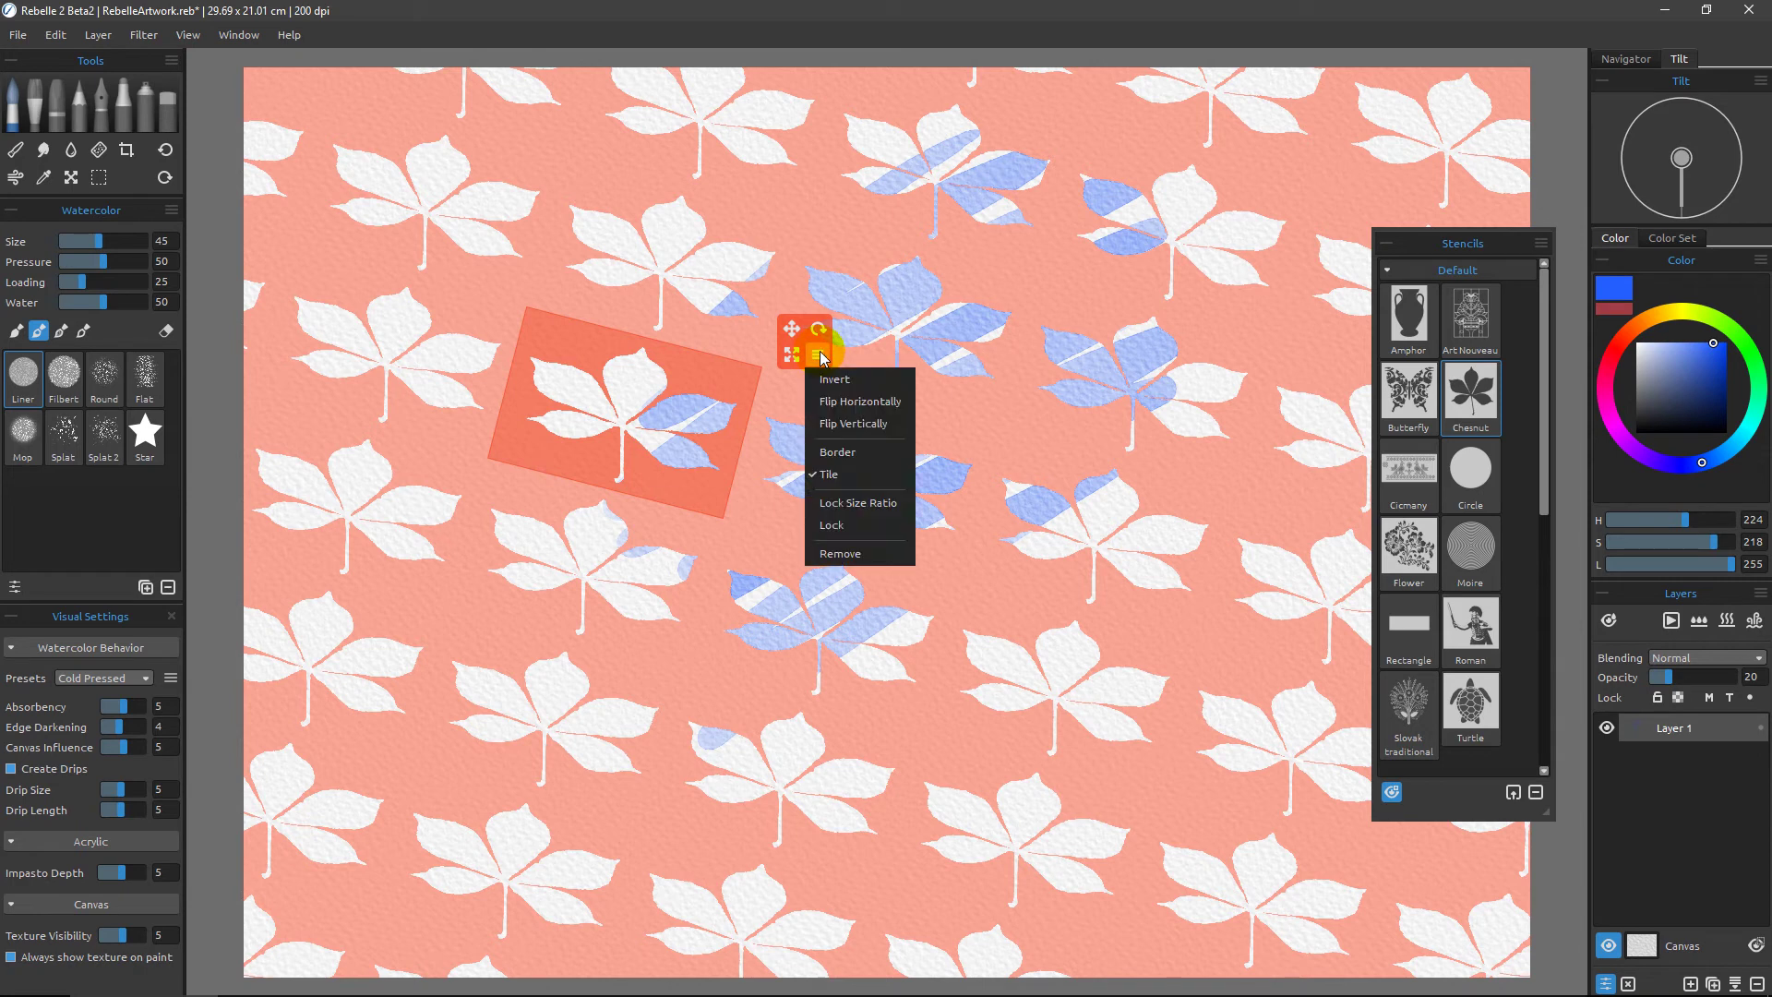
{"action": "left_click", "coordinate": [857, 554]}
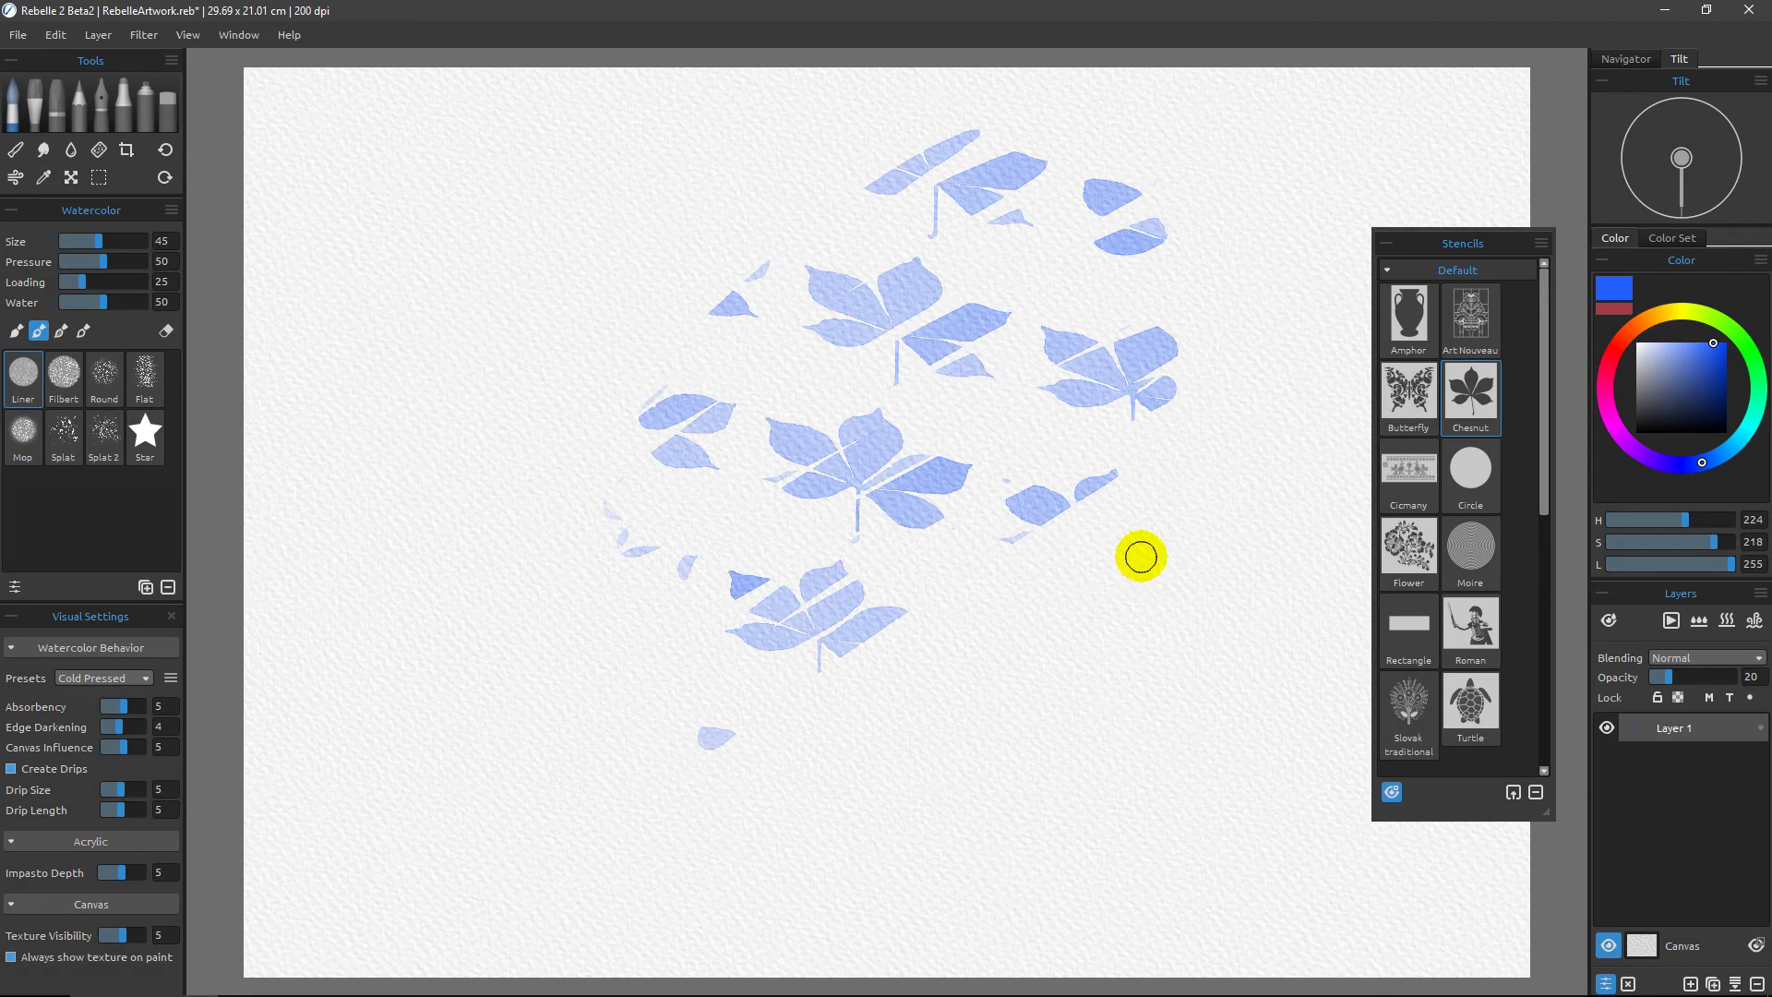
{"action": "left_click", "coordinate": [1630, 985]}
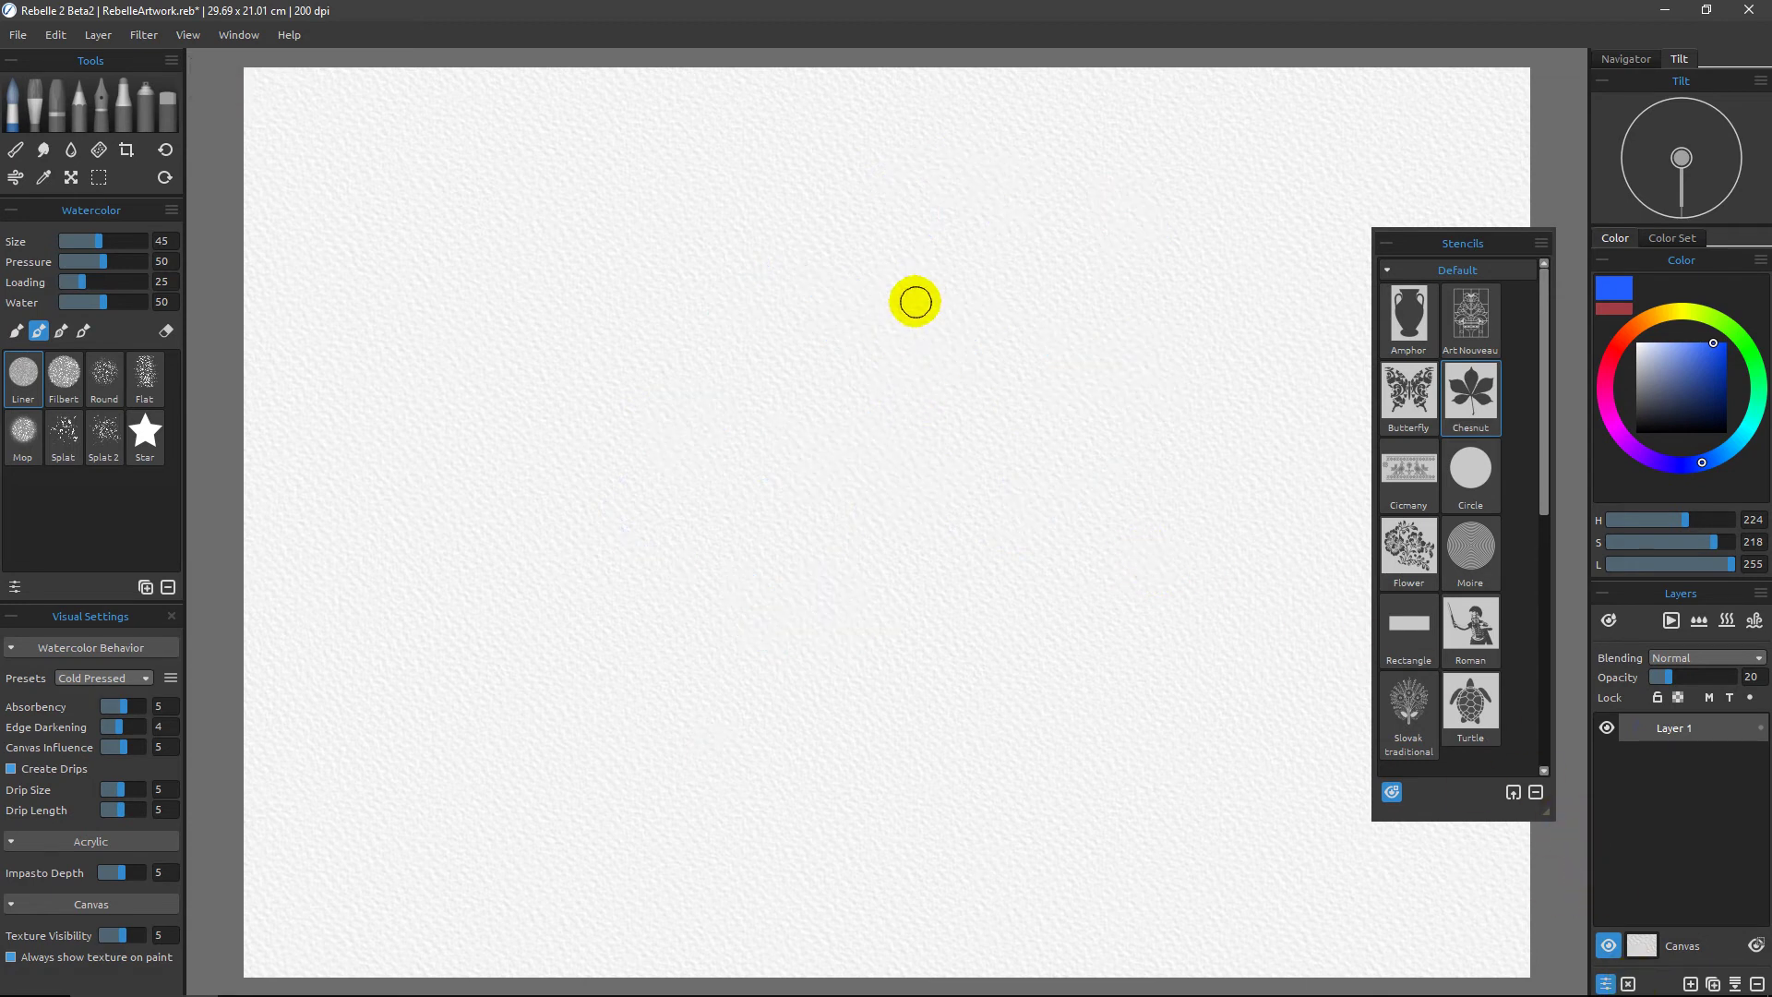
Step: Set up the Hexa Soft Pastel at size 79 with black as the primary color and white as the secondary color
{"action": "left_click", "coordinate": [1541, 242]}
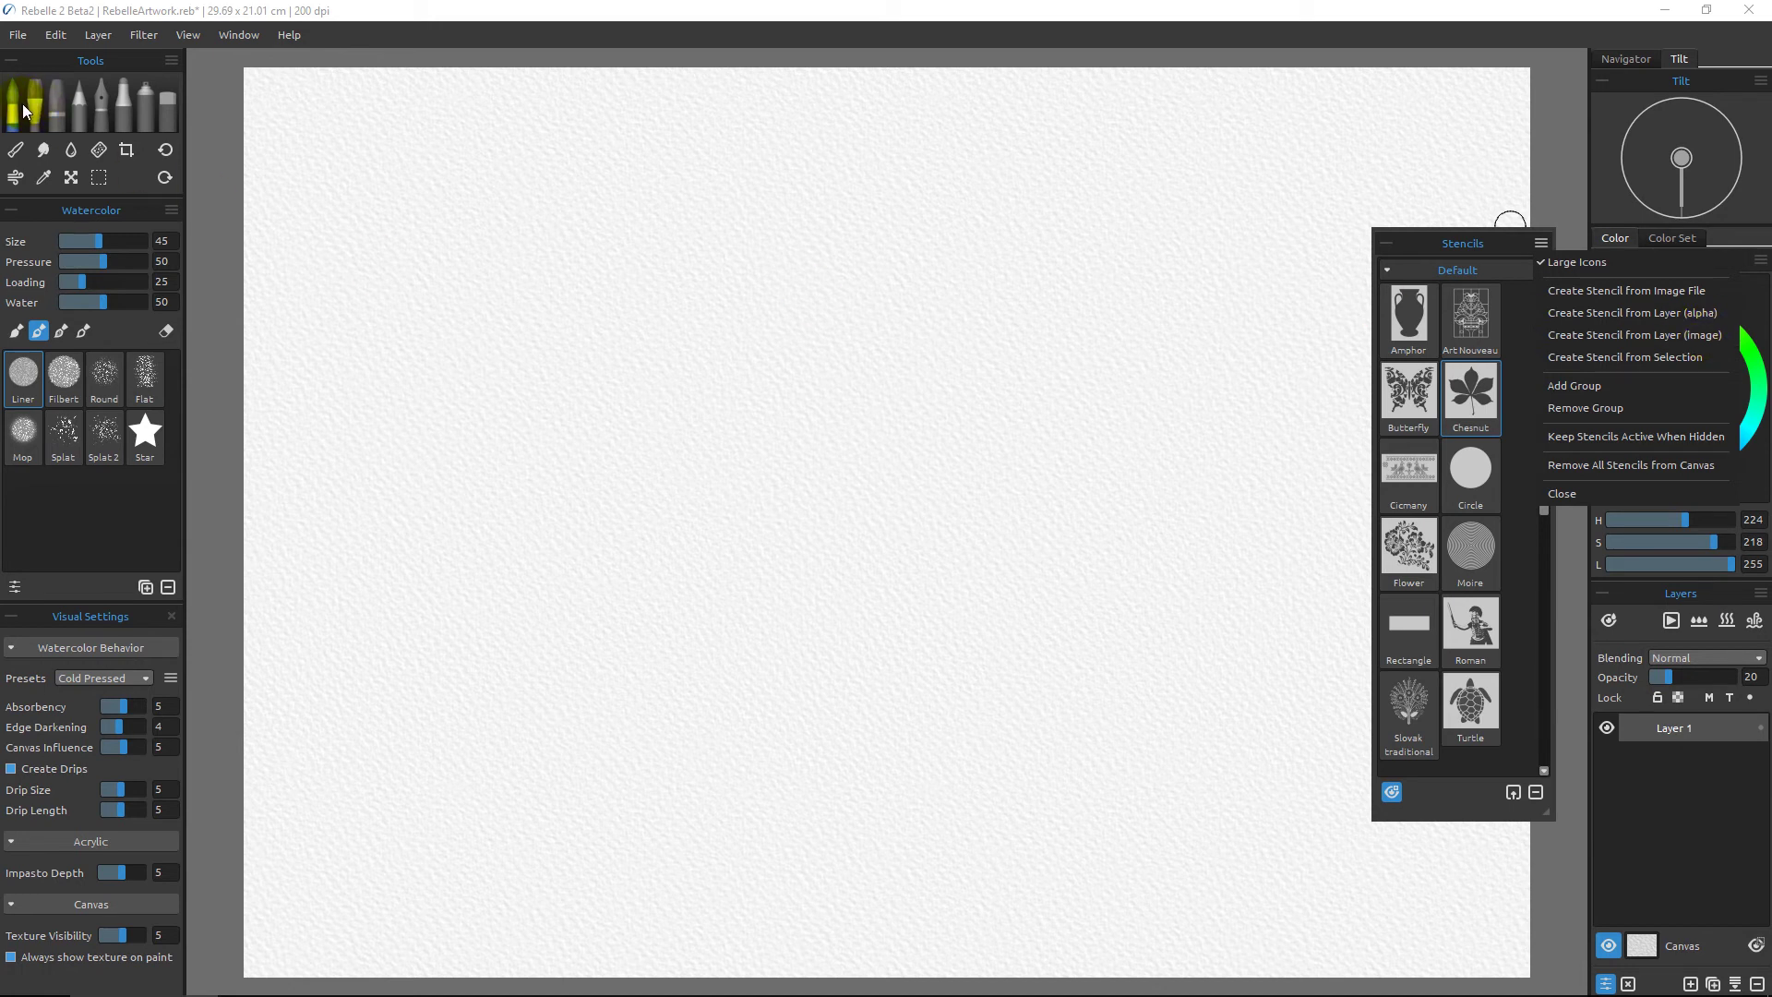
{"action": "left_click", "coordinate": [56, 109]}
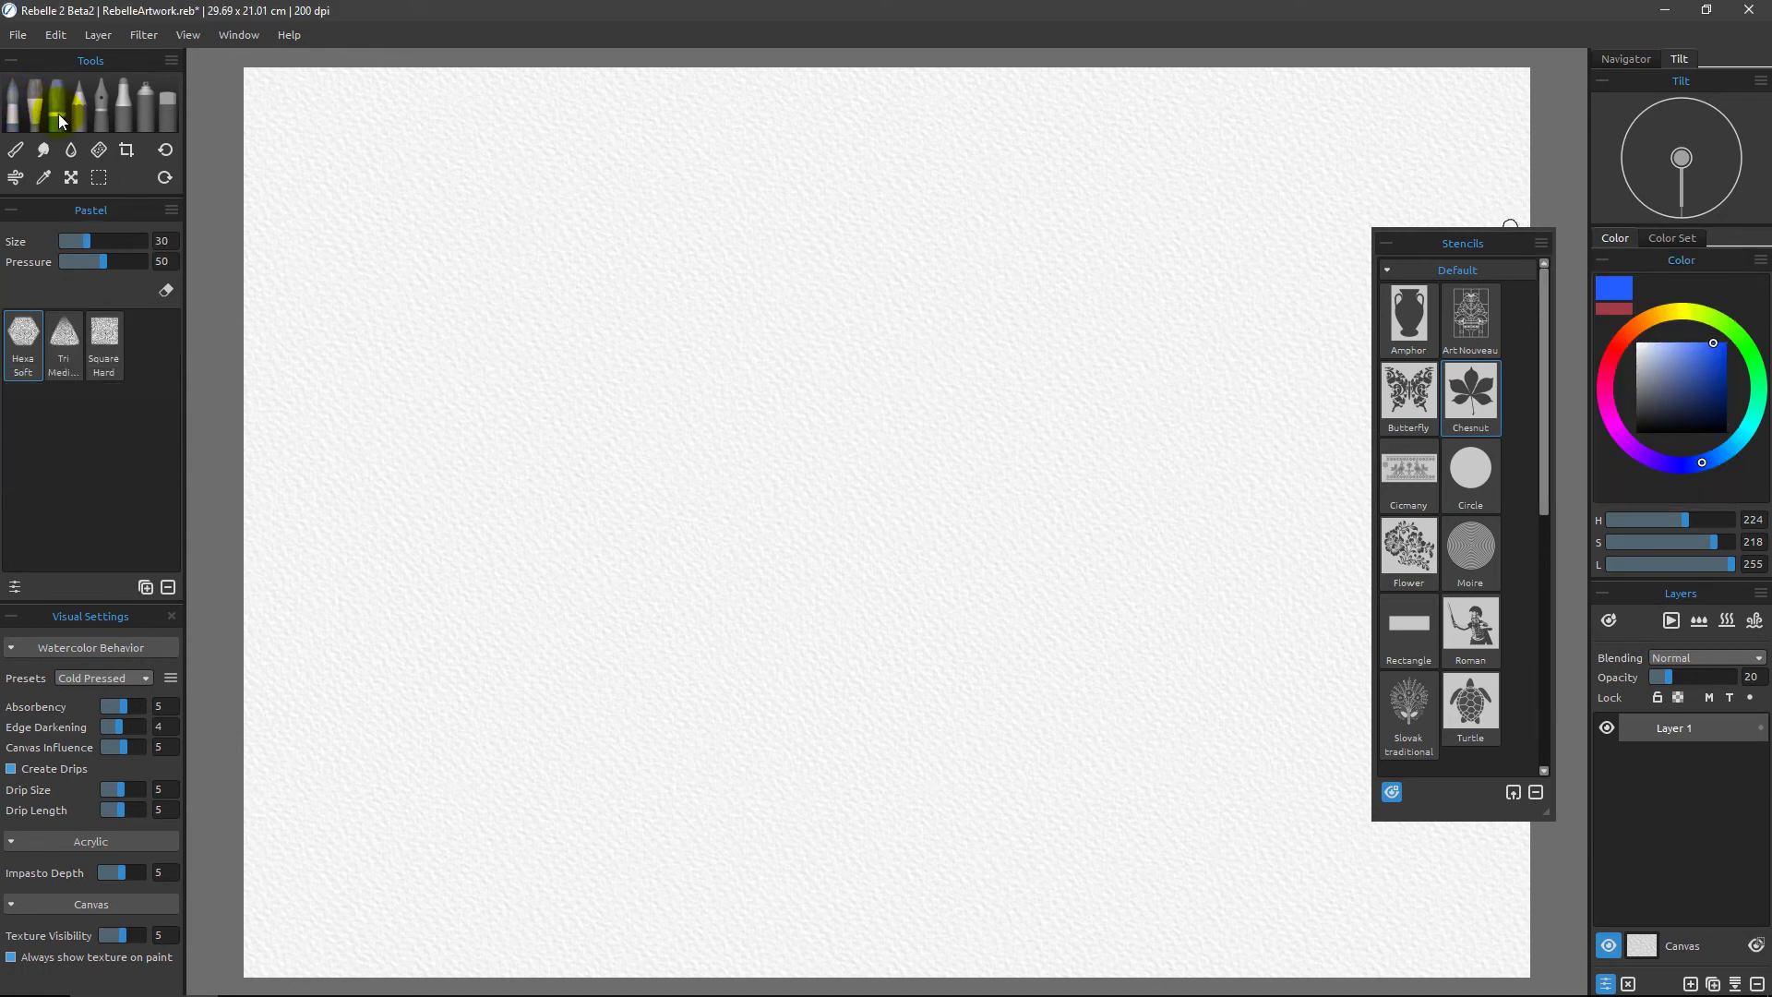
{"action": "left_click_drag", "start_coordinate": [1675, 378], "coordinate": [1593, 463]}
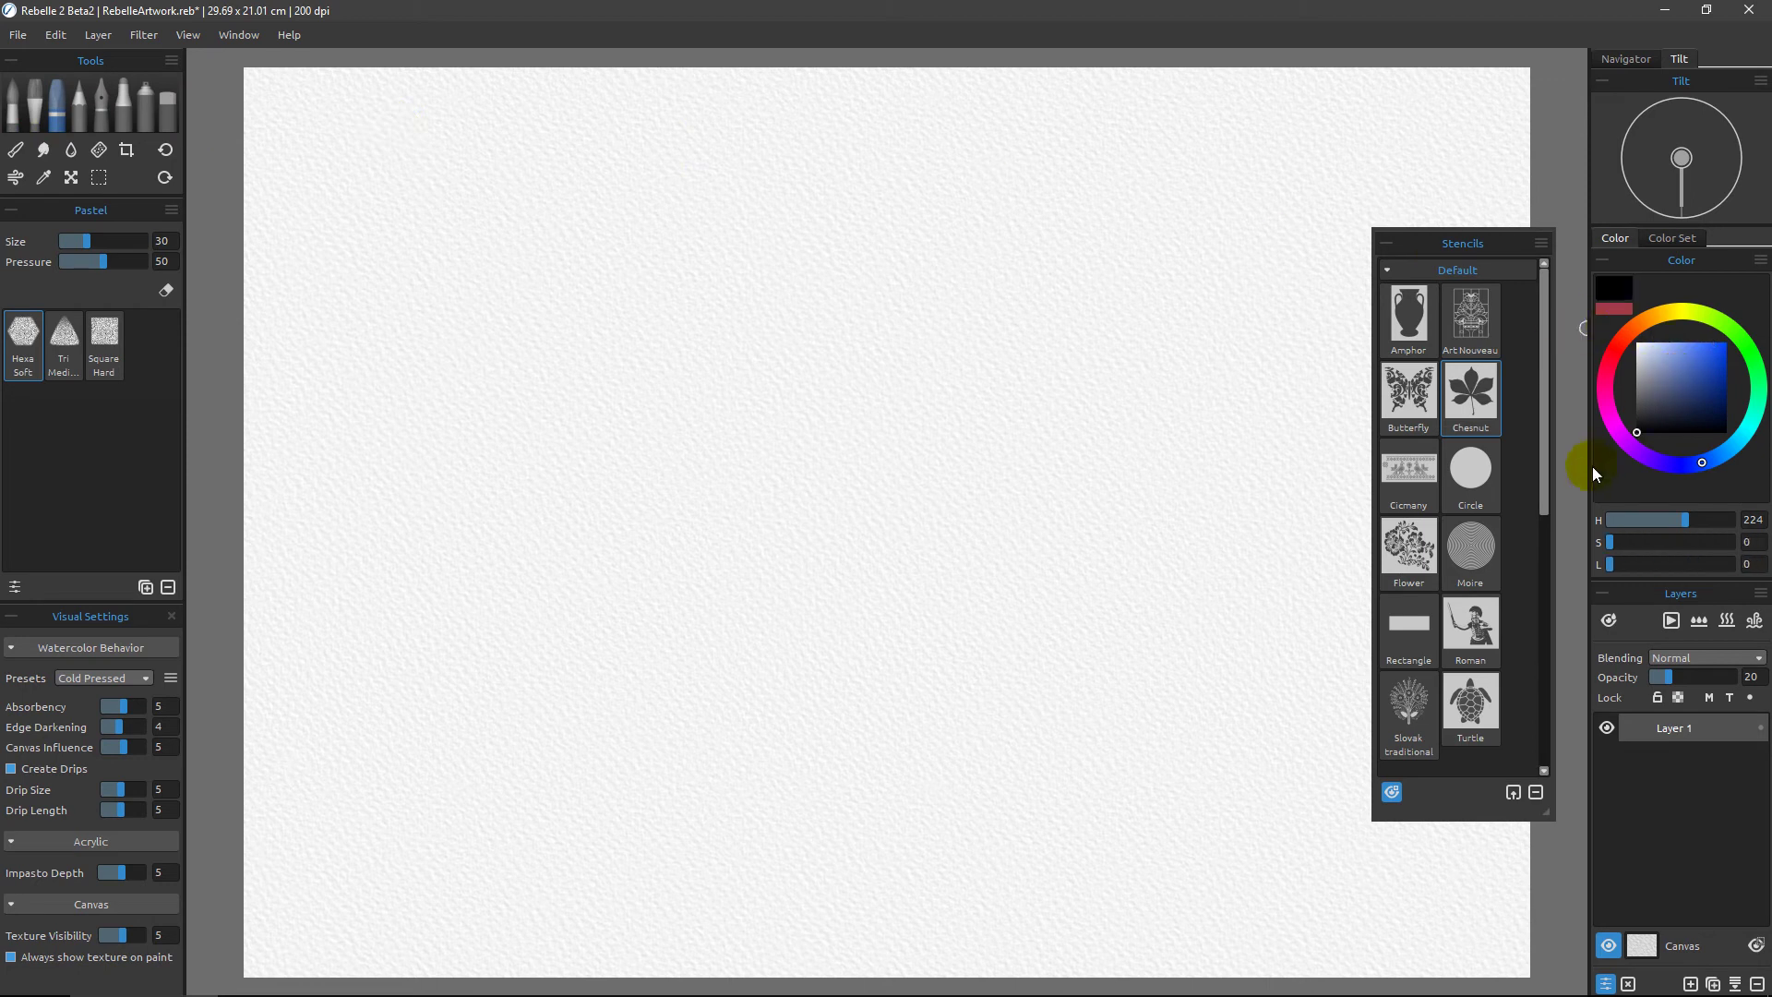
{"action": "left_click", "coordinate": [1621, 307]}
{"action": "left_click_drag", "start_coordinate": [1662, 369], "coordinate": [1629, 337]}
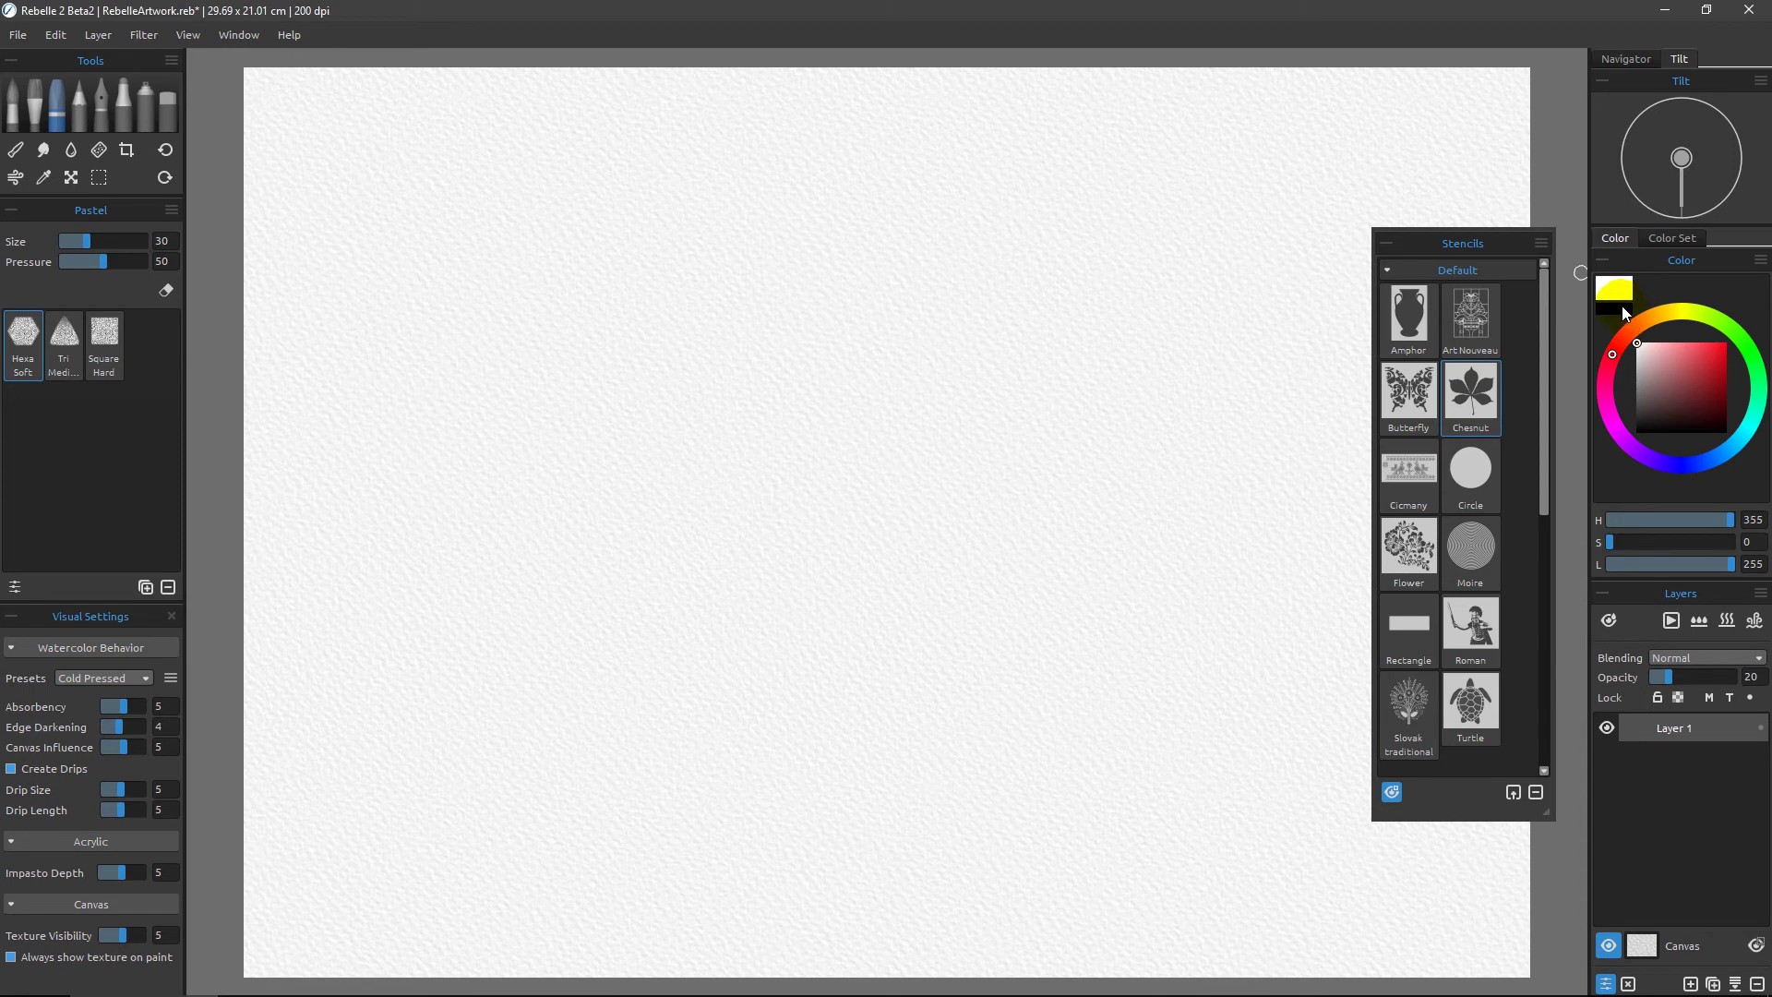
{"action": "left_click", "coordinate": [1620, 308]}
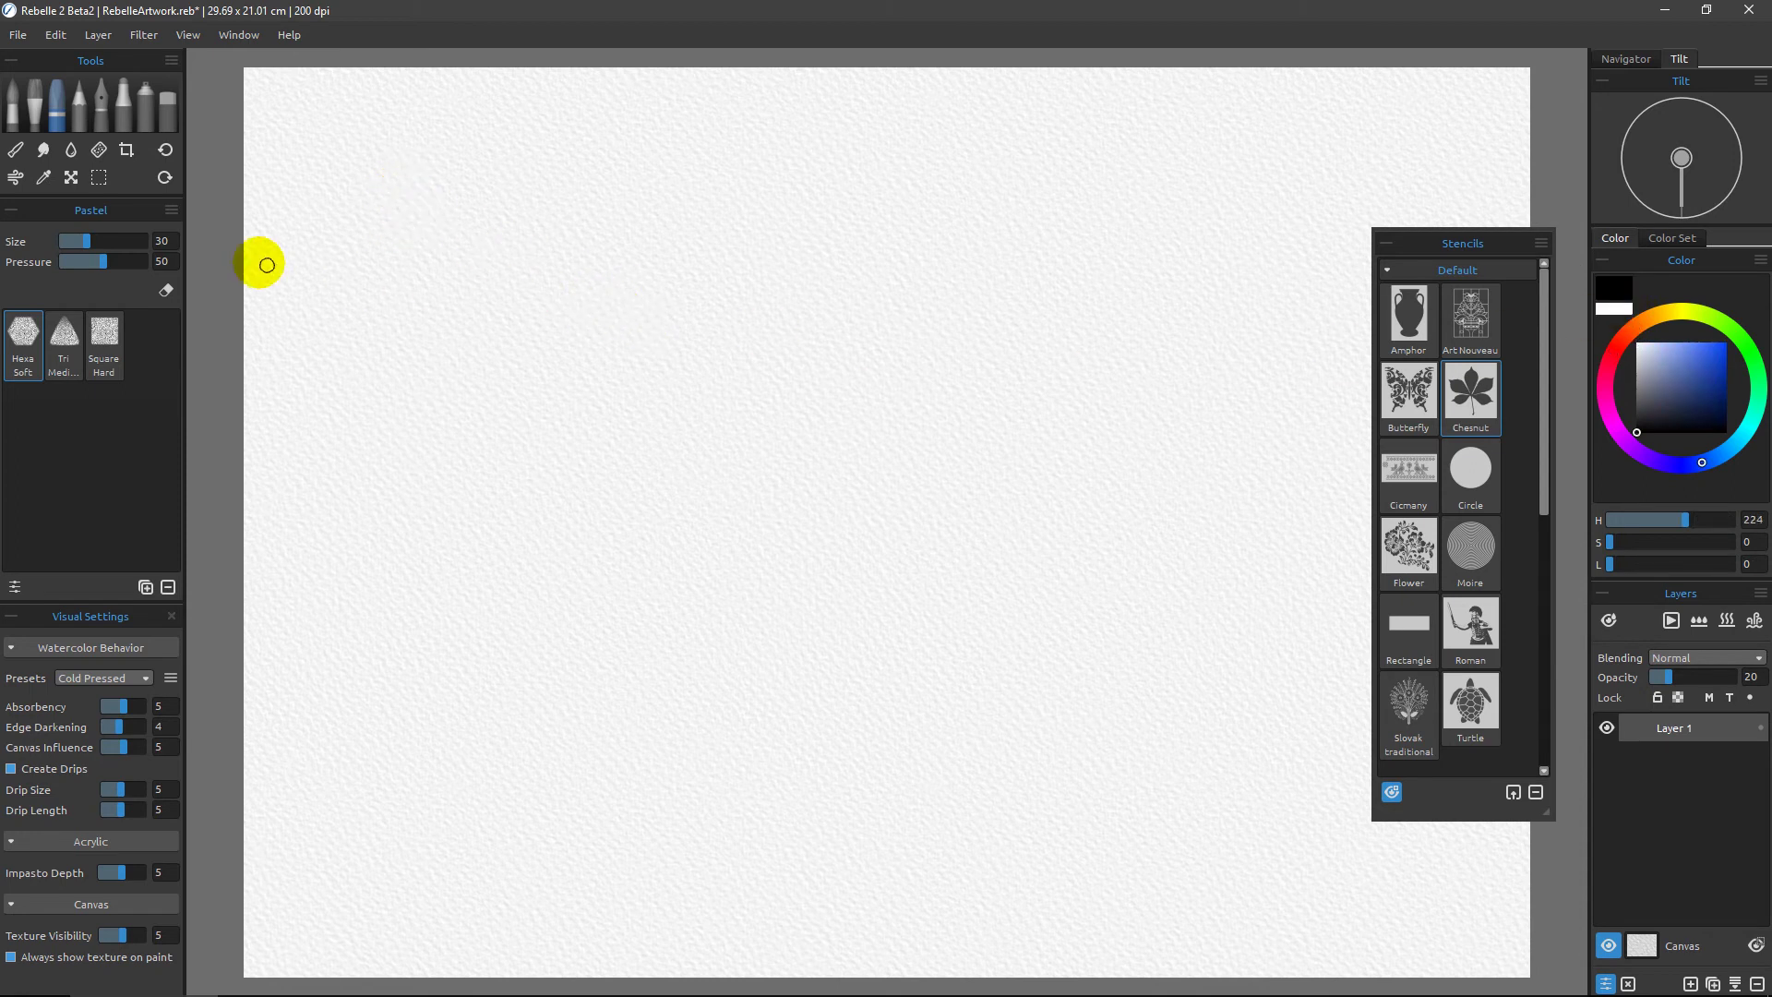
{"action": "left_click_drag", "start_coordinate": [86, 239], "coordinate": [132, 241]}
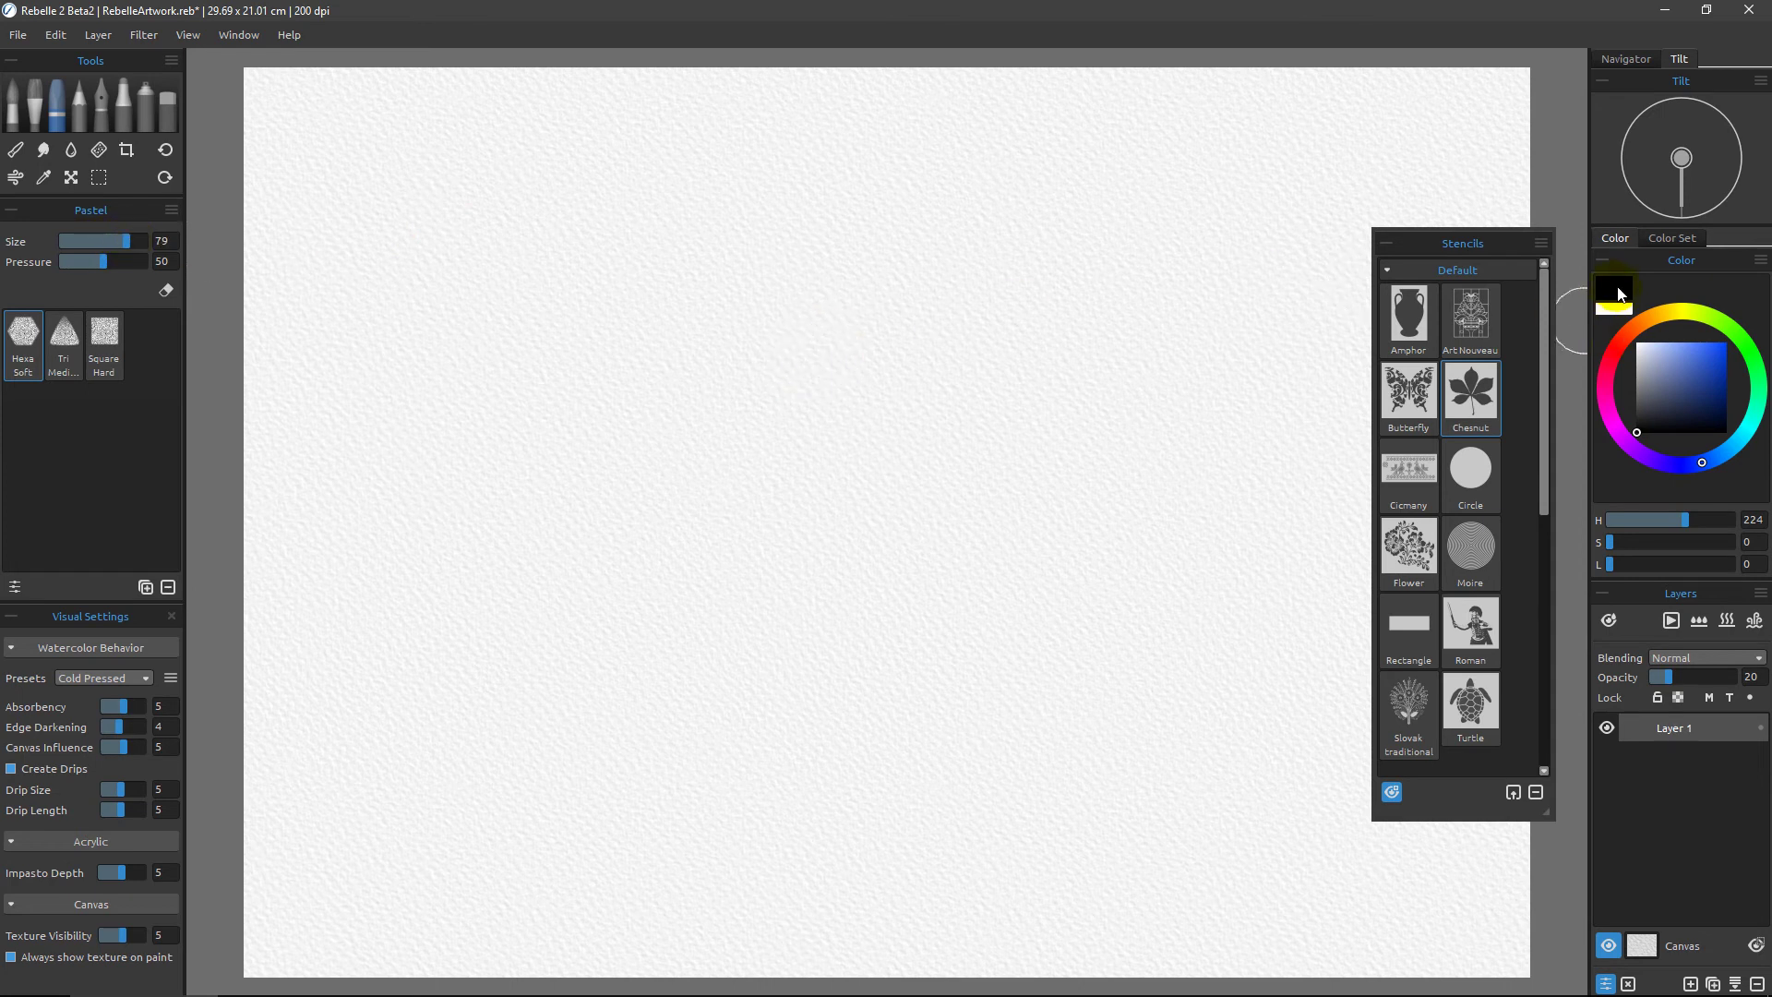
Step: Paint a dense black pastel patch with diagonal strokes in the middle of the canvas
{"action": "mouse_move", "coordinate": [862, 325]}
{"action": "left_mouse_down"}
{"action": "mouse_move", "coordinate": [770, 421]}
{"action": "mouse_move", "coordinate": [724, 502]}
{"action": "mouse_move", "coordinate": [899, 401]}
{"action": "mouse_move", "coordinate": [789, 504]}
{"action": "mouse_move", "coordinate": [791, 551]}
{"action": "mouse_move", "coordinate": [929, 469]}
{"action": "mouse_move", "coordinate": [952, 475]}
{"action": "mouse_move", "coordinate": [859, 610]}
{"action": "mouse_move", "coordinate": [903, 615]}
{"action": "mouse_move", "coordinate": [1013, 566]}
{"action": "mouse_move", "coordinate": [1042, 637]}
{"action": "left_mouse_up"}
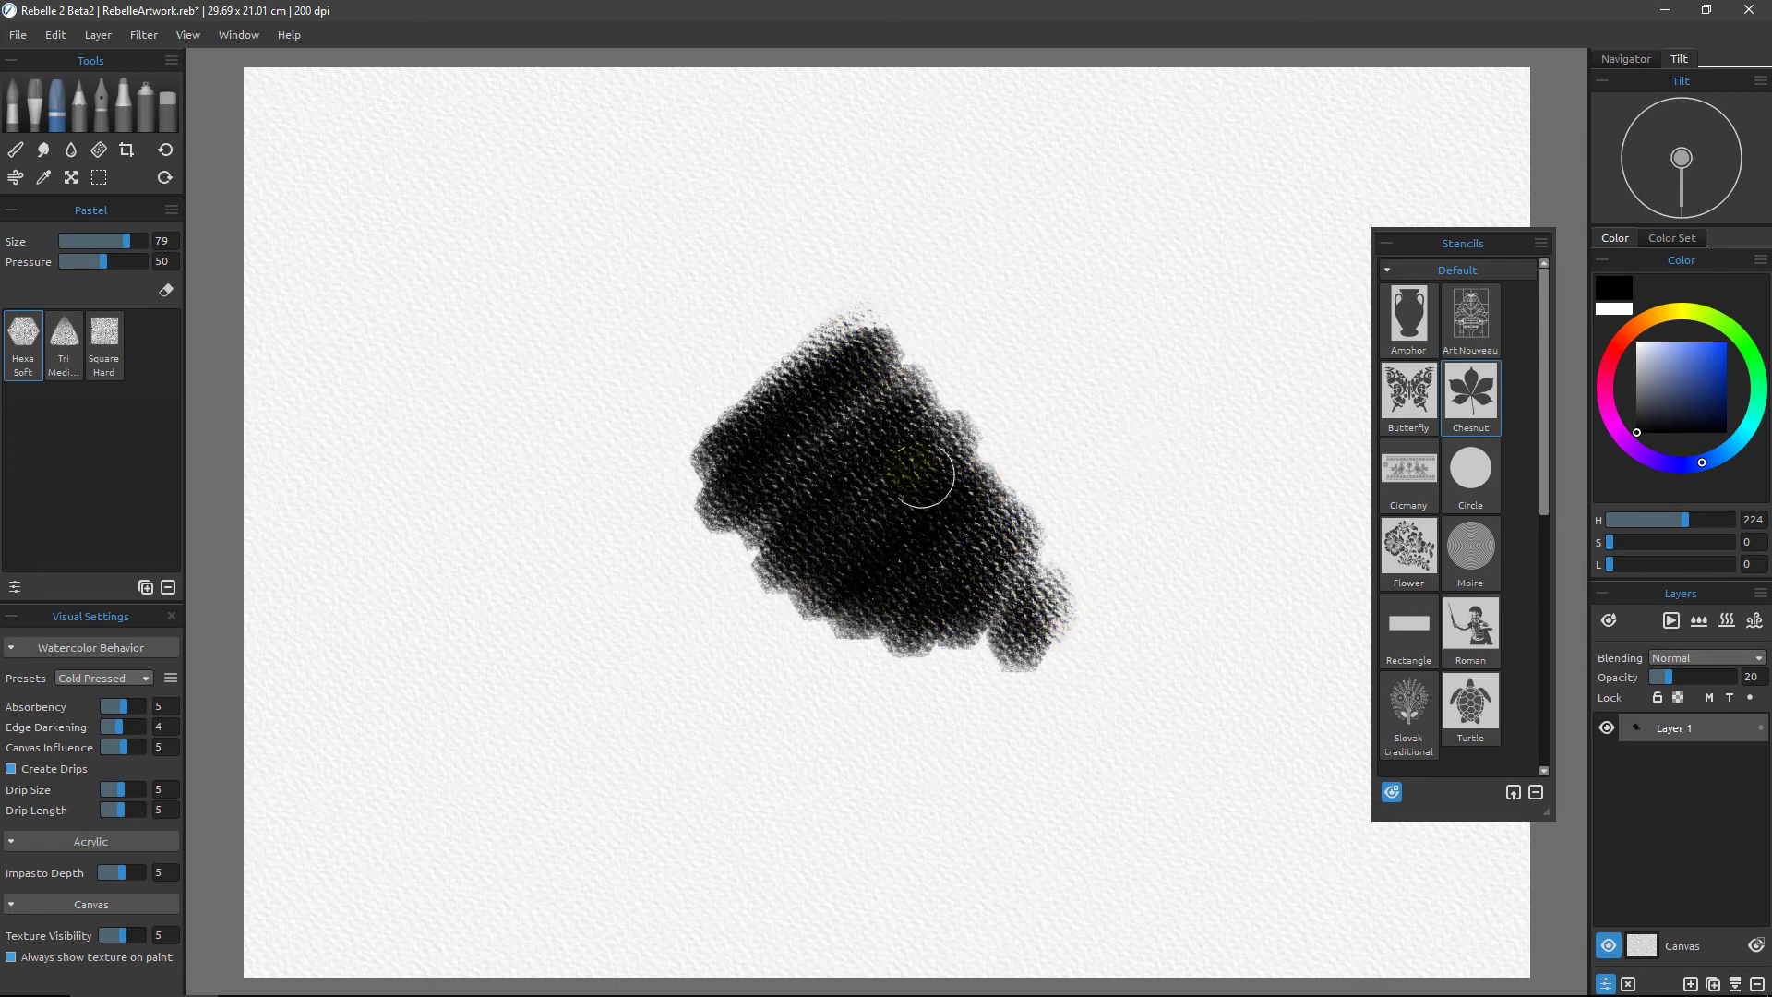
{"action": "left_click_drag", "start_coordinate": [773, 428], "coordinate": [791, 368]}
{"action": "left_click_drag", "start_coordinate": [752, 439], "coordinate": [760, 459]}
{"action": "left_click", "coordinate": [565, 508]}
{"action": "mouse_move", "coordinate": [565, 508]}
{"action": "left_mouse_down"}
{"action": "mouse_move", "coordinate": [582, 490]}
{"action": "mouse_move", "coordinate": [545, 522]}
{"action": "left_mouse_up"}
{"action": "left_click", "coordinate": [707, 547]}
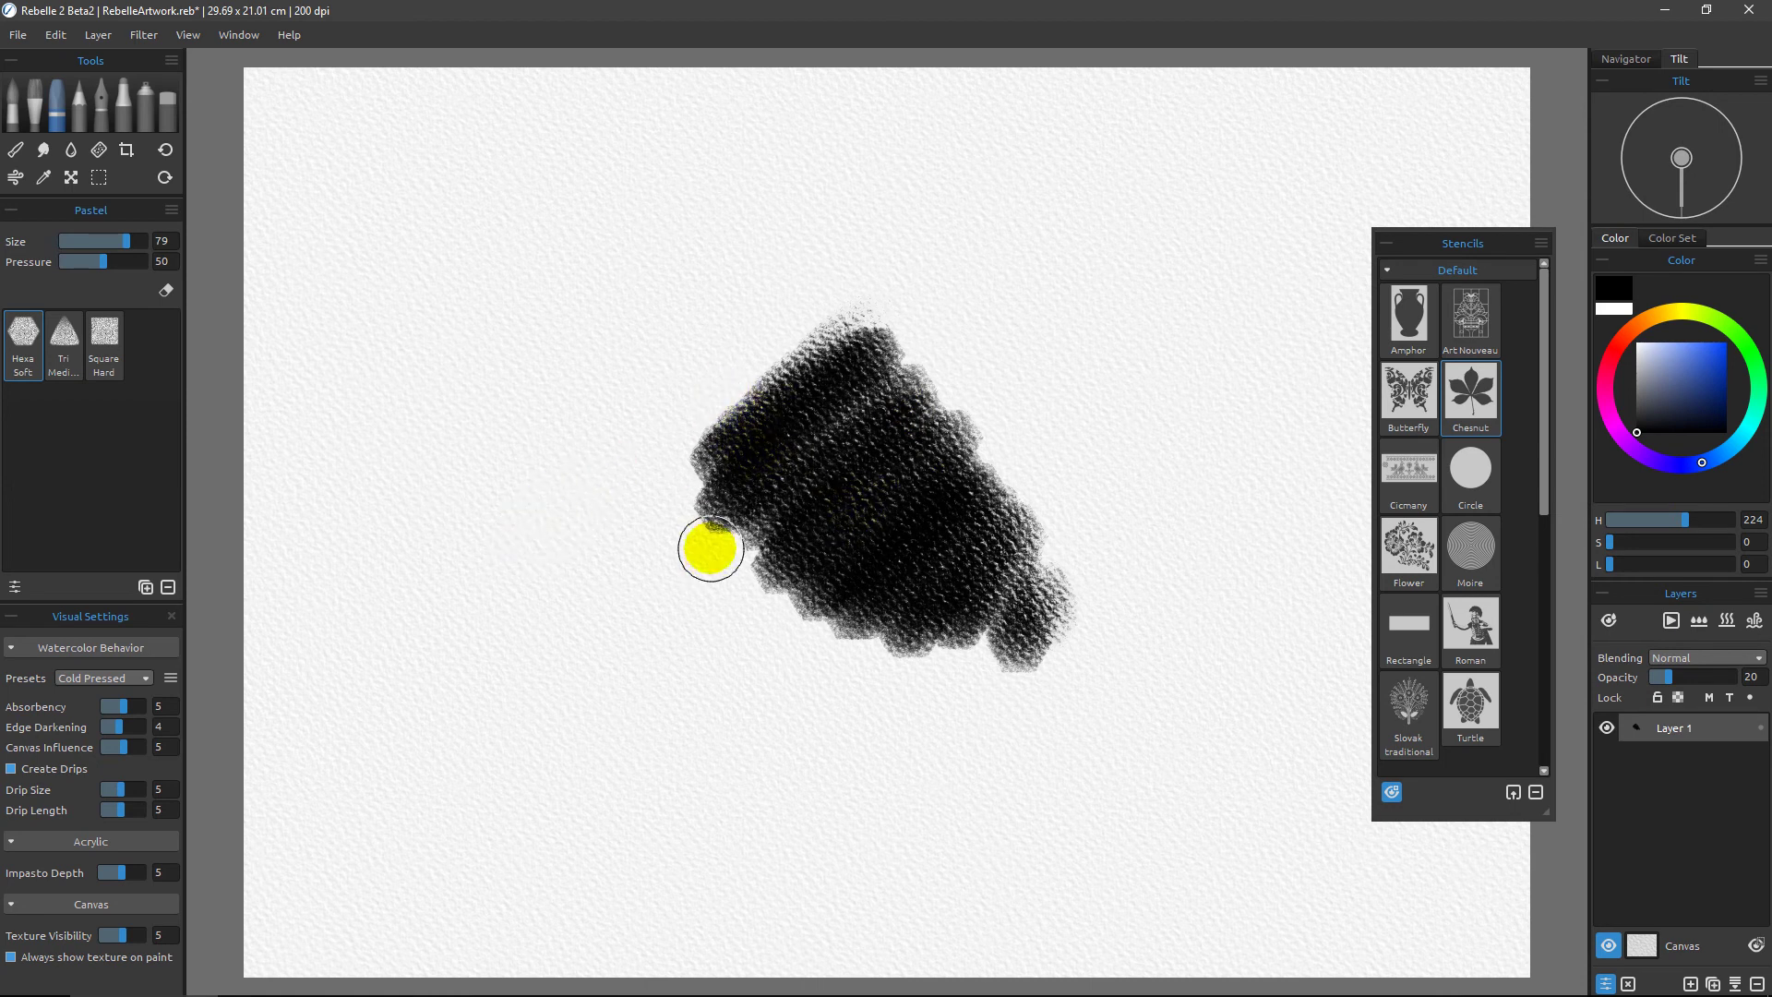
Step: Switch to white and paint pastel over the upper-right half of the black patch and beyond its edge
{"action": "left_click", "coordinate": [1583, 295]}
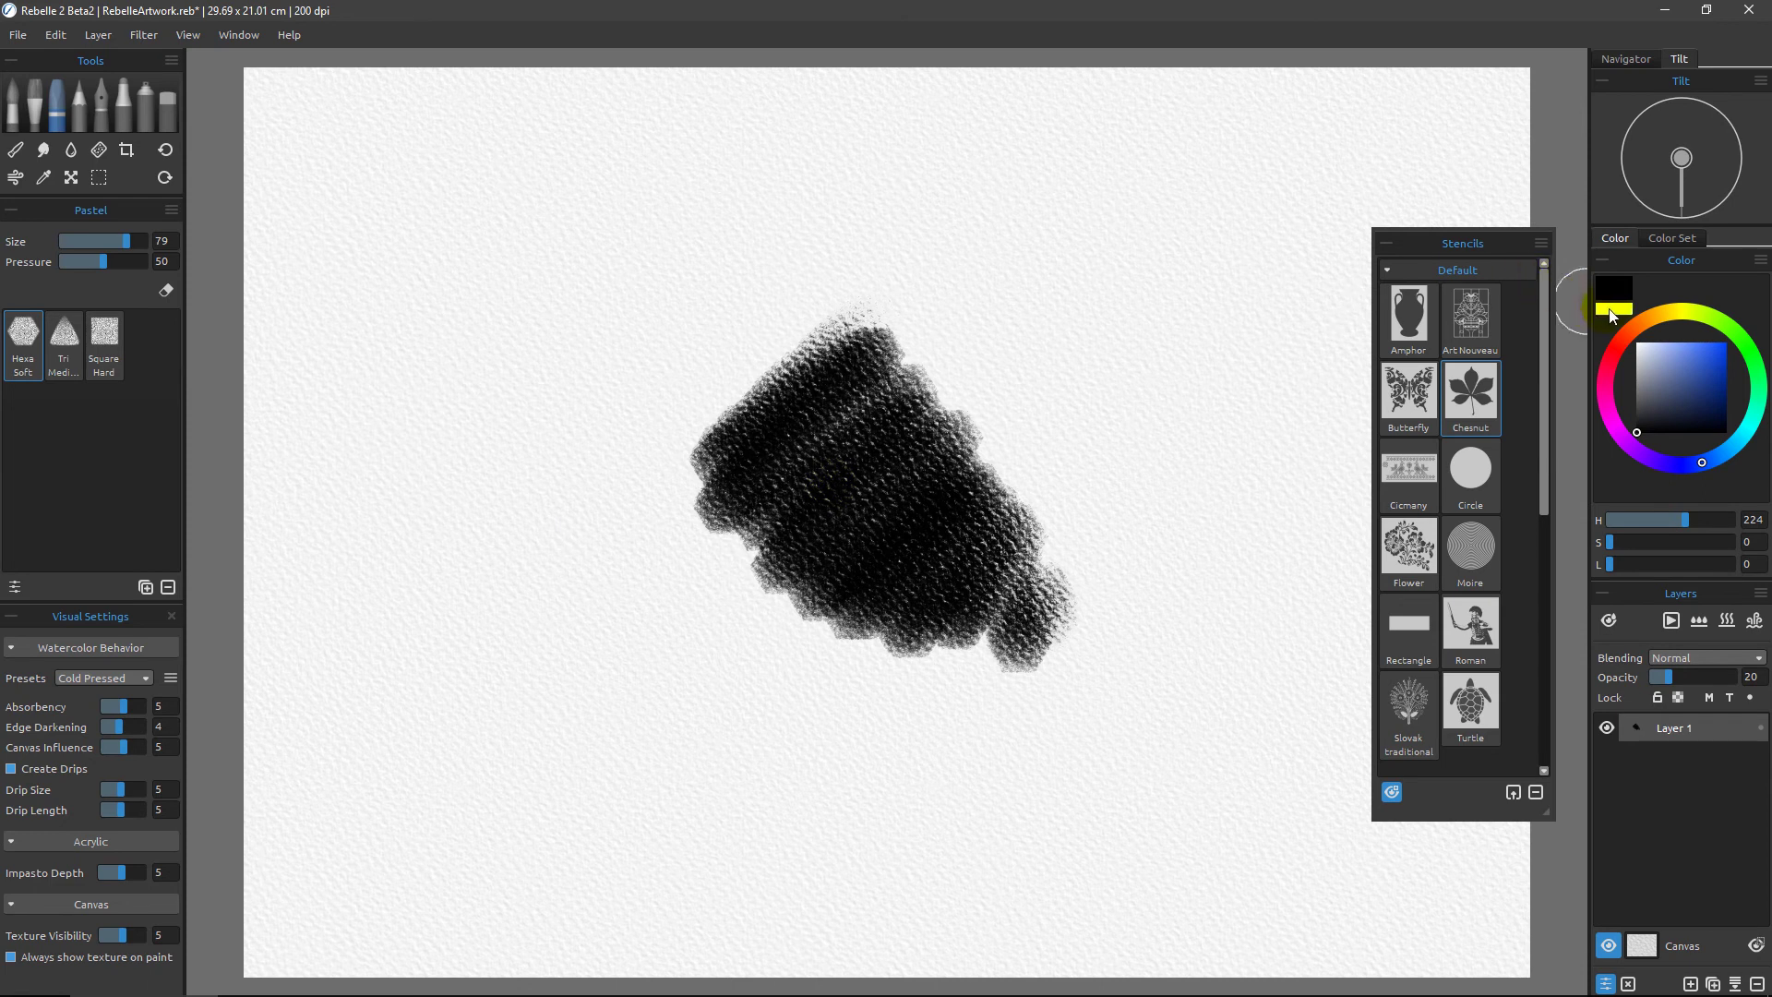
{"action": "left_click", "coordinate": [1610, 312]}
{"action": "mouse_move", "coordinate": [1096, 424]}
{"action": "left_mouse_down"}
{"action": "mouse_move", "coordinate": [898, 304]}
{"action": "mouse_move", "coordinate": [890, 257]}
{"action": "mouse_move", "coordinate": [847, 355]}
{"action": "mouse_move", "coordinate": [881, 411]}
{"action": "mouse_move", "coordinate": [943, 453]}
{"action": "mouse_move", "coordinate": [1036, 455]}
{"action": "mouse_move", "coordinate": [961, 542]}
{"action": "mouse_move", "coordinate": [1038, 554]}
{"action": "mouse_move", "coordinate": [1042, 612]}
{"action": "left_mouse_up"}
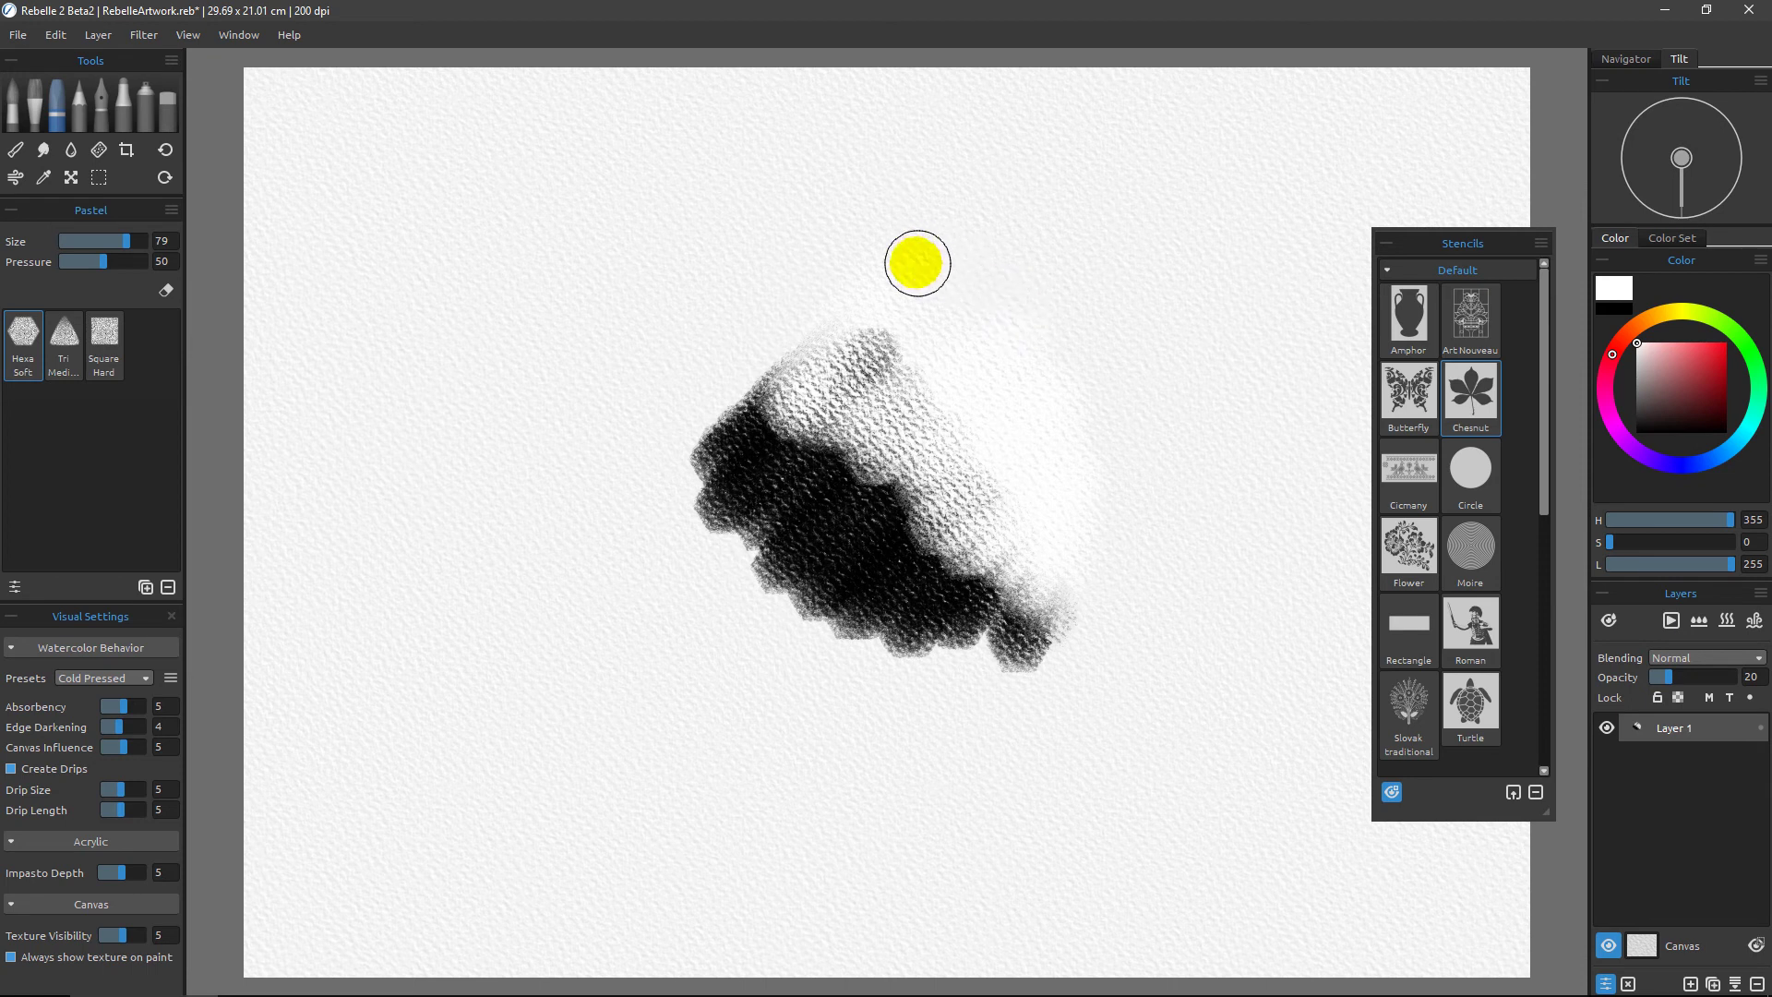
Step: Hide the canvas and smooth the boundary between the black and white pastel with the Soft Blend tool at size 45
{"action": "left_click", "coordinate": [1609, 946]}
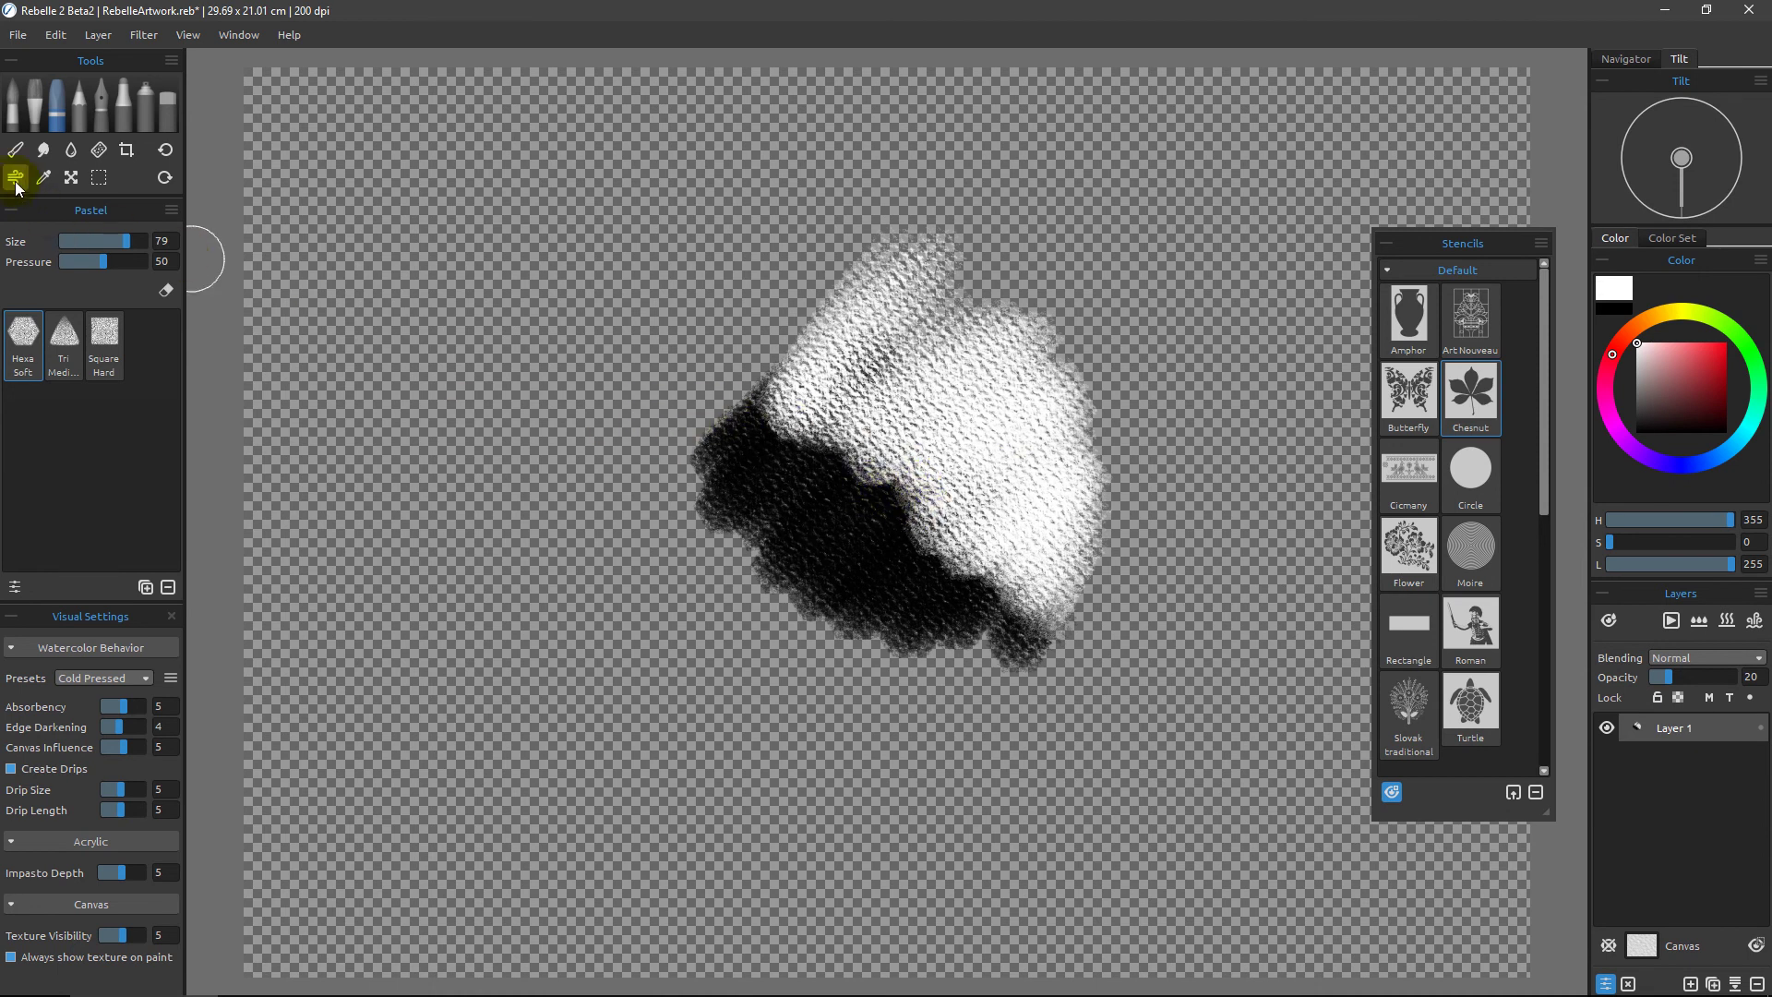
{"action": "left_click", "coordinate": [17, 154]}
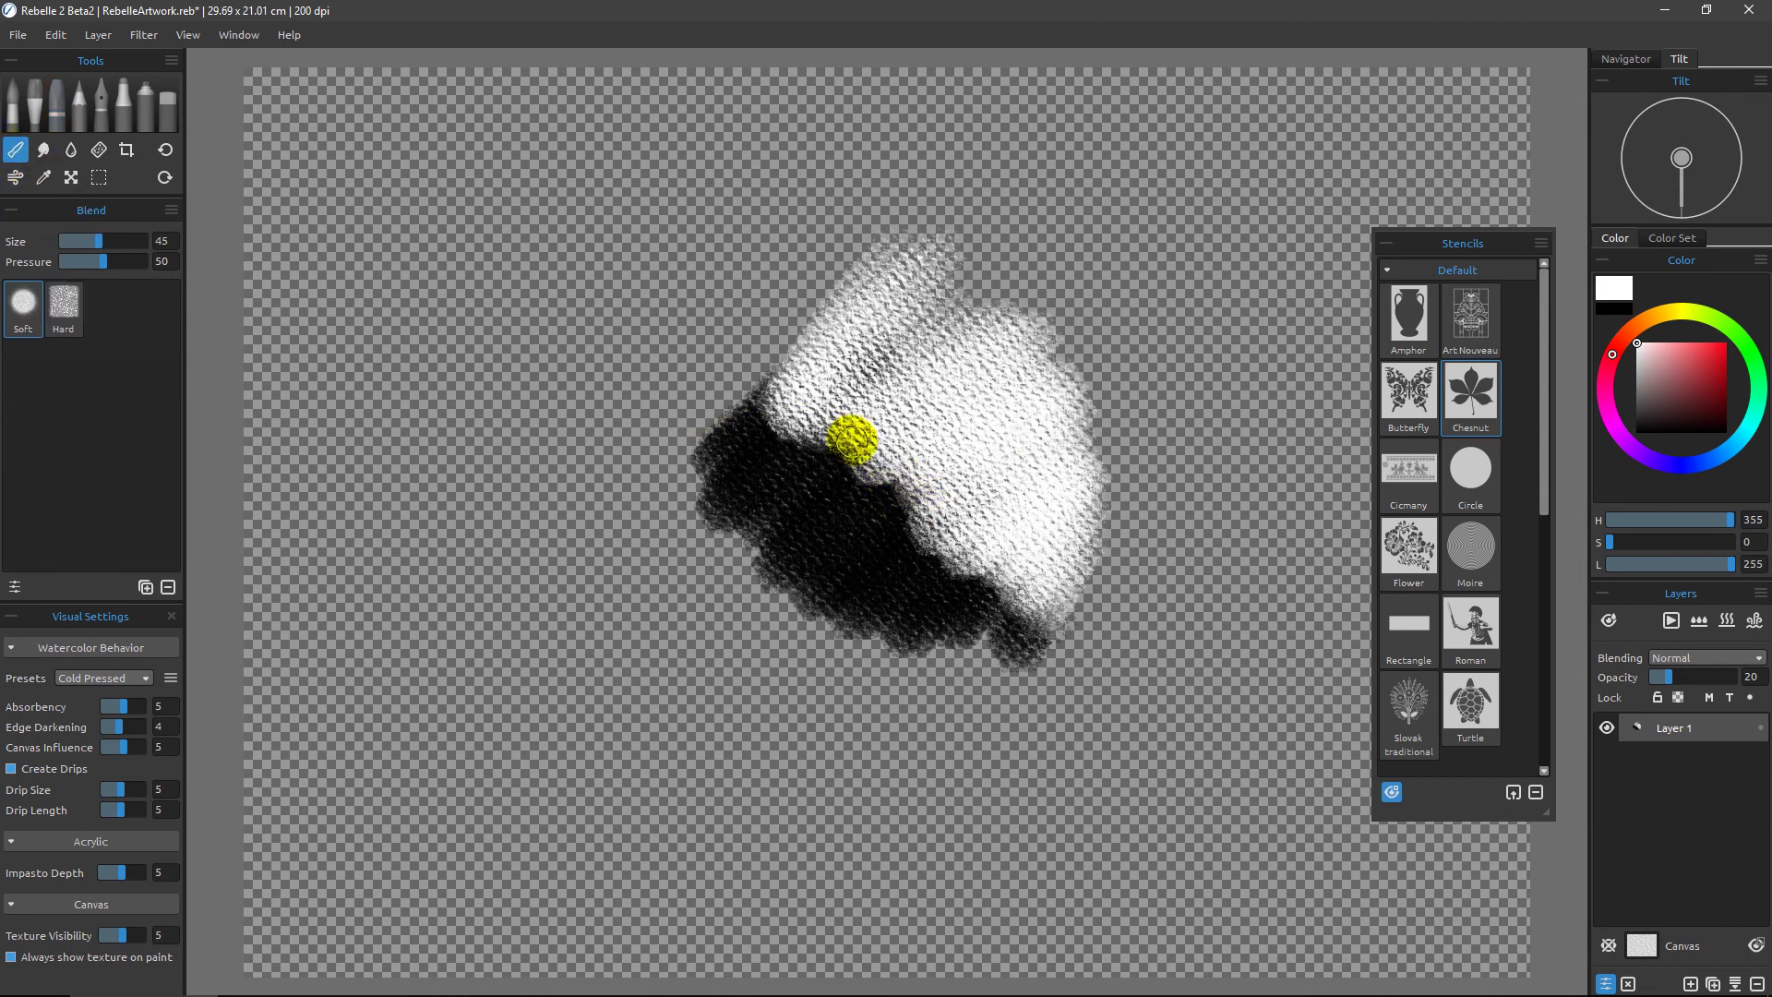
{"action": "mouse_move", "coordinate": [865, 471]}
{"action": "left_mouse_down"}
{"action": "mouse_move", "coordinate": [916, 462]}
{"action": "mouse_move", "coordinate": [896, 522]}
{"action": "mouse_move", "coordinate": [972, 497]}
{"action": "mouse_move", "coordinate": [921, 547]}
{"action": "mouse_move", "coordinate": [987, 512]}
{"action": "mouse_move", "coordinate": [960, 588]}
{"action": "mouse_move", "coordinate": [1014, 558]}
{"action": "mouse_move", "coordinate": [952, 544]}
{"action": "mouse_move", "coordinate": [968, 512]}
{"action": "mouse_move", "coordinate": [910, 557]}
{"action": "mouse_move", "coordinate": [907, 464]}
{"action": "mouse_move", "coordinate": [911, 524]}
{"action": "mouse_move", "coordinate": [802, 402]}
{"action": "mouse_move", "coordinate": [910, 518]}
{"action": "mouse_move", "coordinate": [976, 531]}
{"action": "mouse_move", "coordinate": [966, 573]}
{"action": "left_mouse_up"}
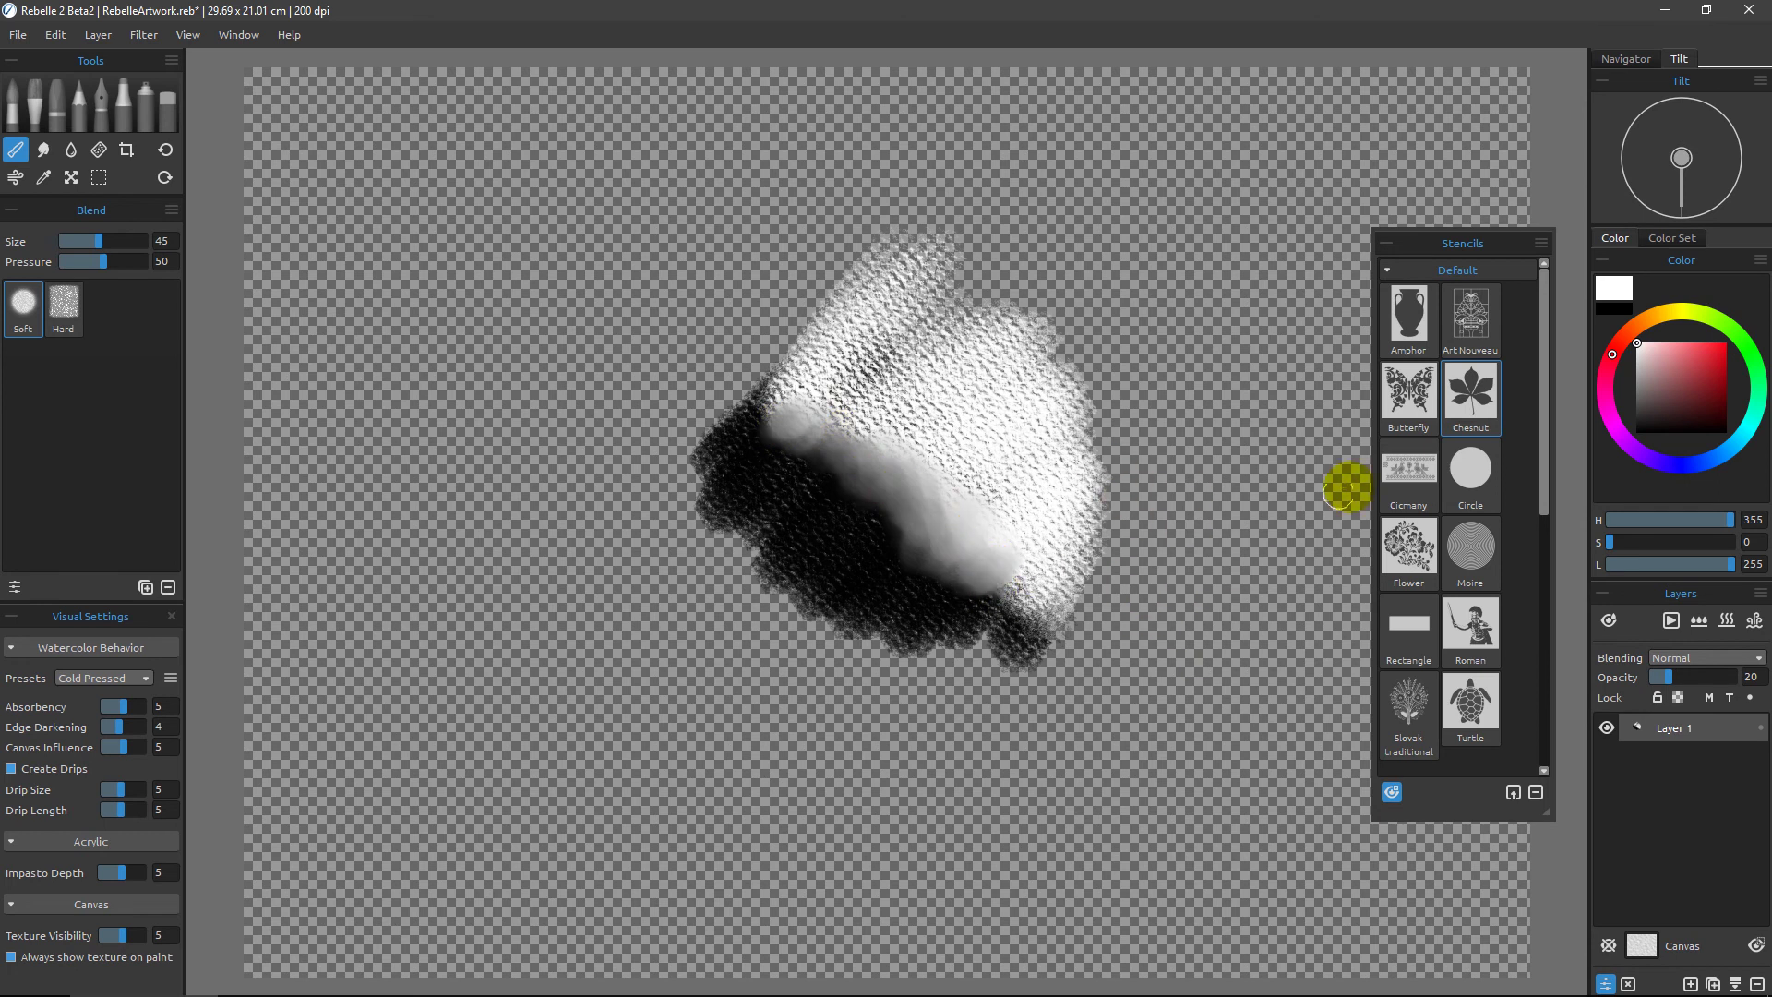
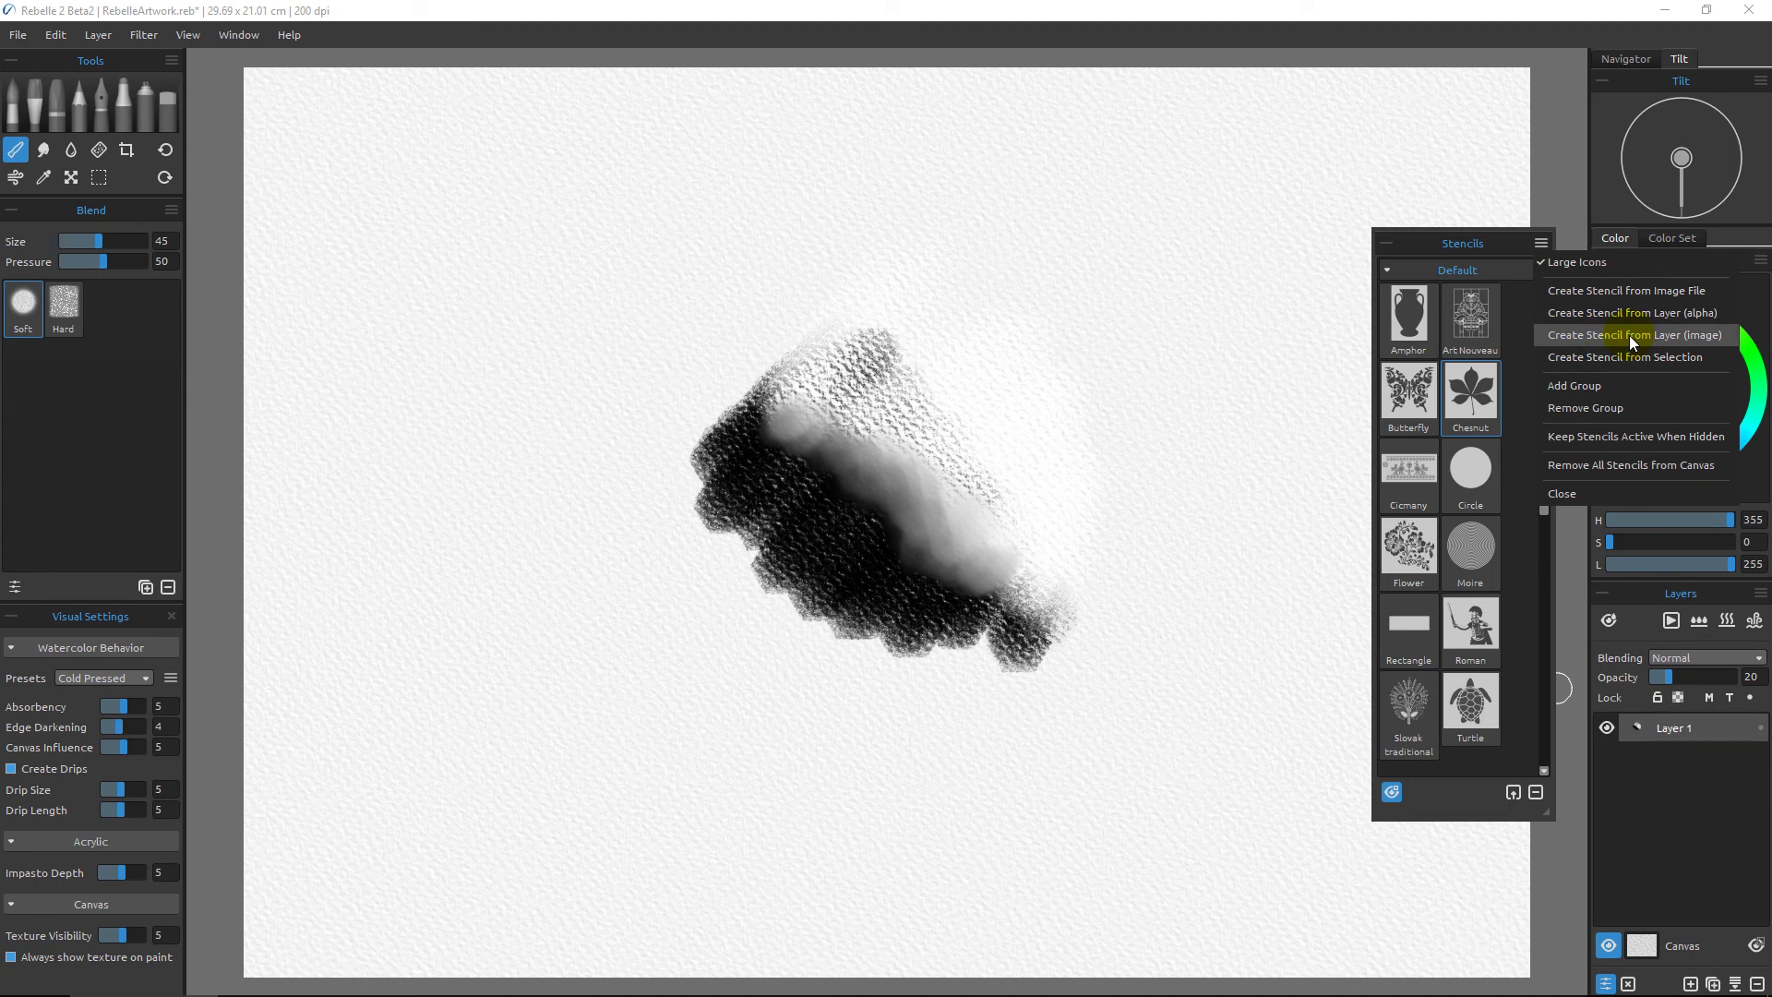
Step: Create a stencil from the image of Layer 1
{"action": "left_click", "coordinate": [1630, 335]}
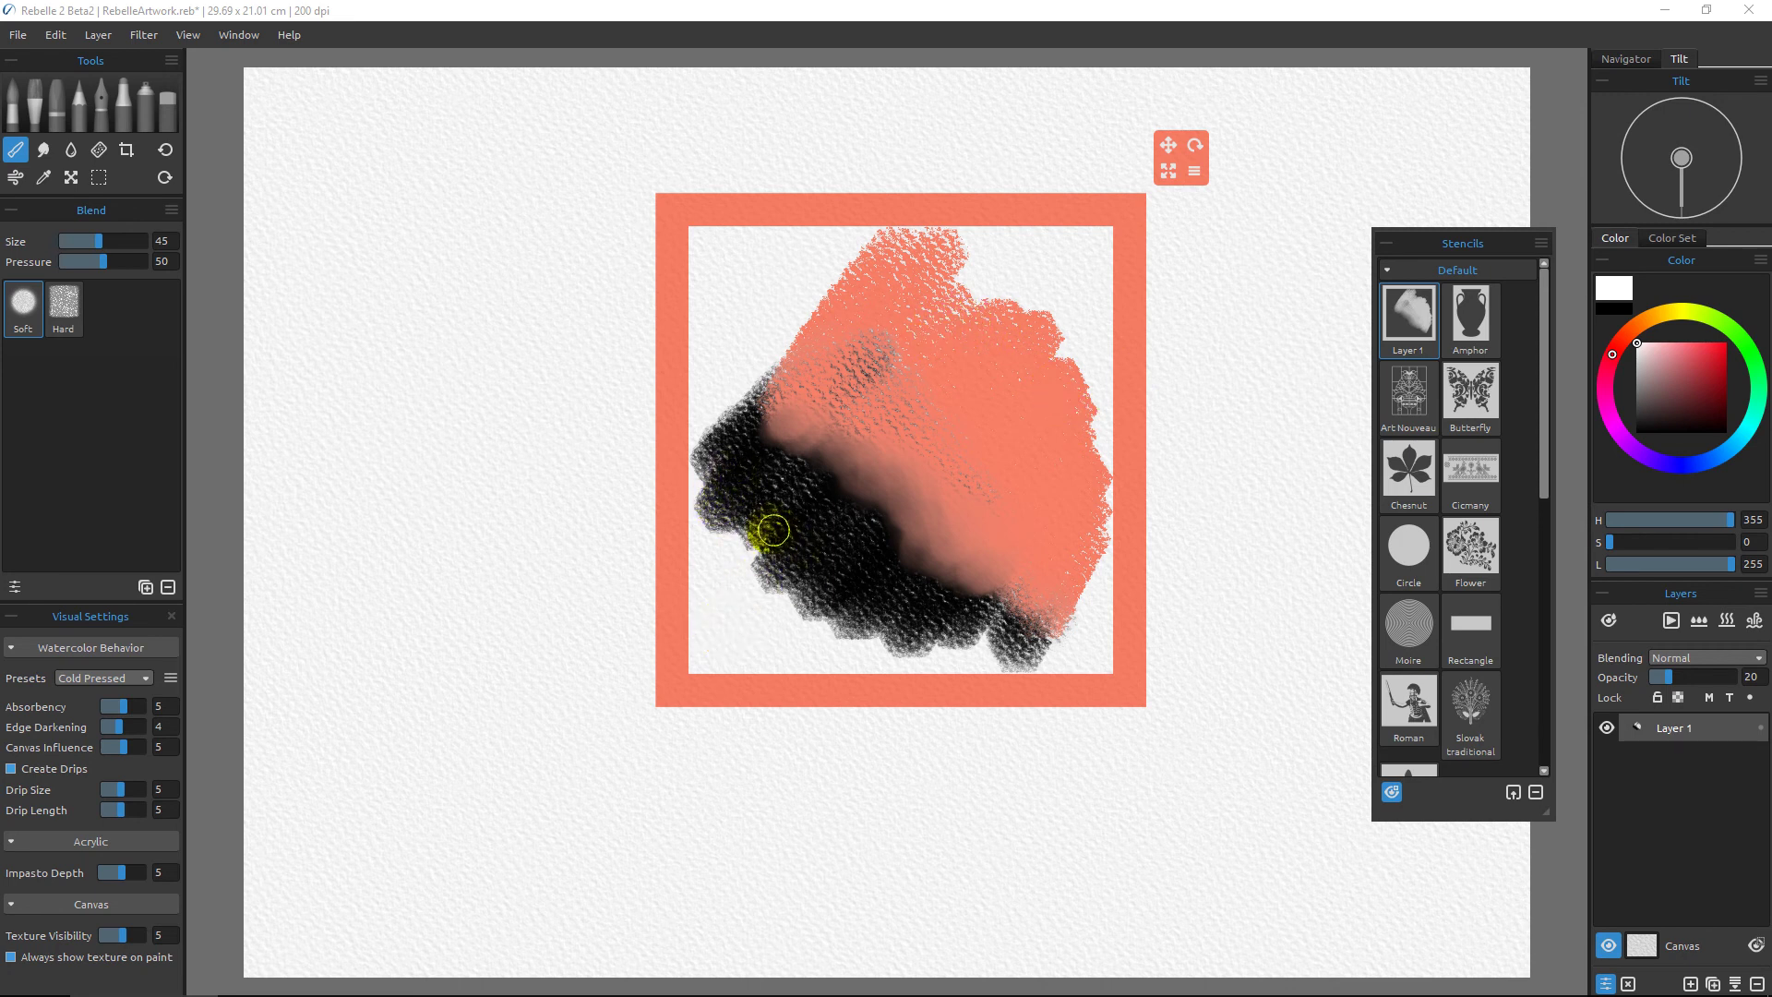
Step: Remove the custom Layer 1 stencil from the canvas and clear the black-and-white pastel from Layer 1
{"action": "mouse_move", "coordinate": [772, 526]}
{"action": "left_mouse_down"}
{"action": "mouse_move", "coordinate": [834, 412]}
{"action": "mouse_move", "coordinate": [809, 408]}
{"action": "mouse_move", "coordinate": [1032, 602]}
{"action": "mouse_move", "coordinate": [779, 424]}
{"action": "mouse_move", "coordinate": [880, 481]}
{"action": "mouse_move", "coordinate": [866, 459]}
{"action": "mouse_move", "coordinate": [839, 476]}
{"action": "mouse_move", "coordinate": [891, 421]}
{"action": "mouse_move", "coordinate": [854, 448]}
{"action": "left_mouse_up"}
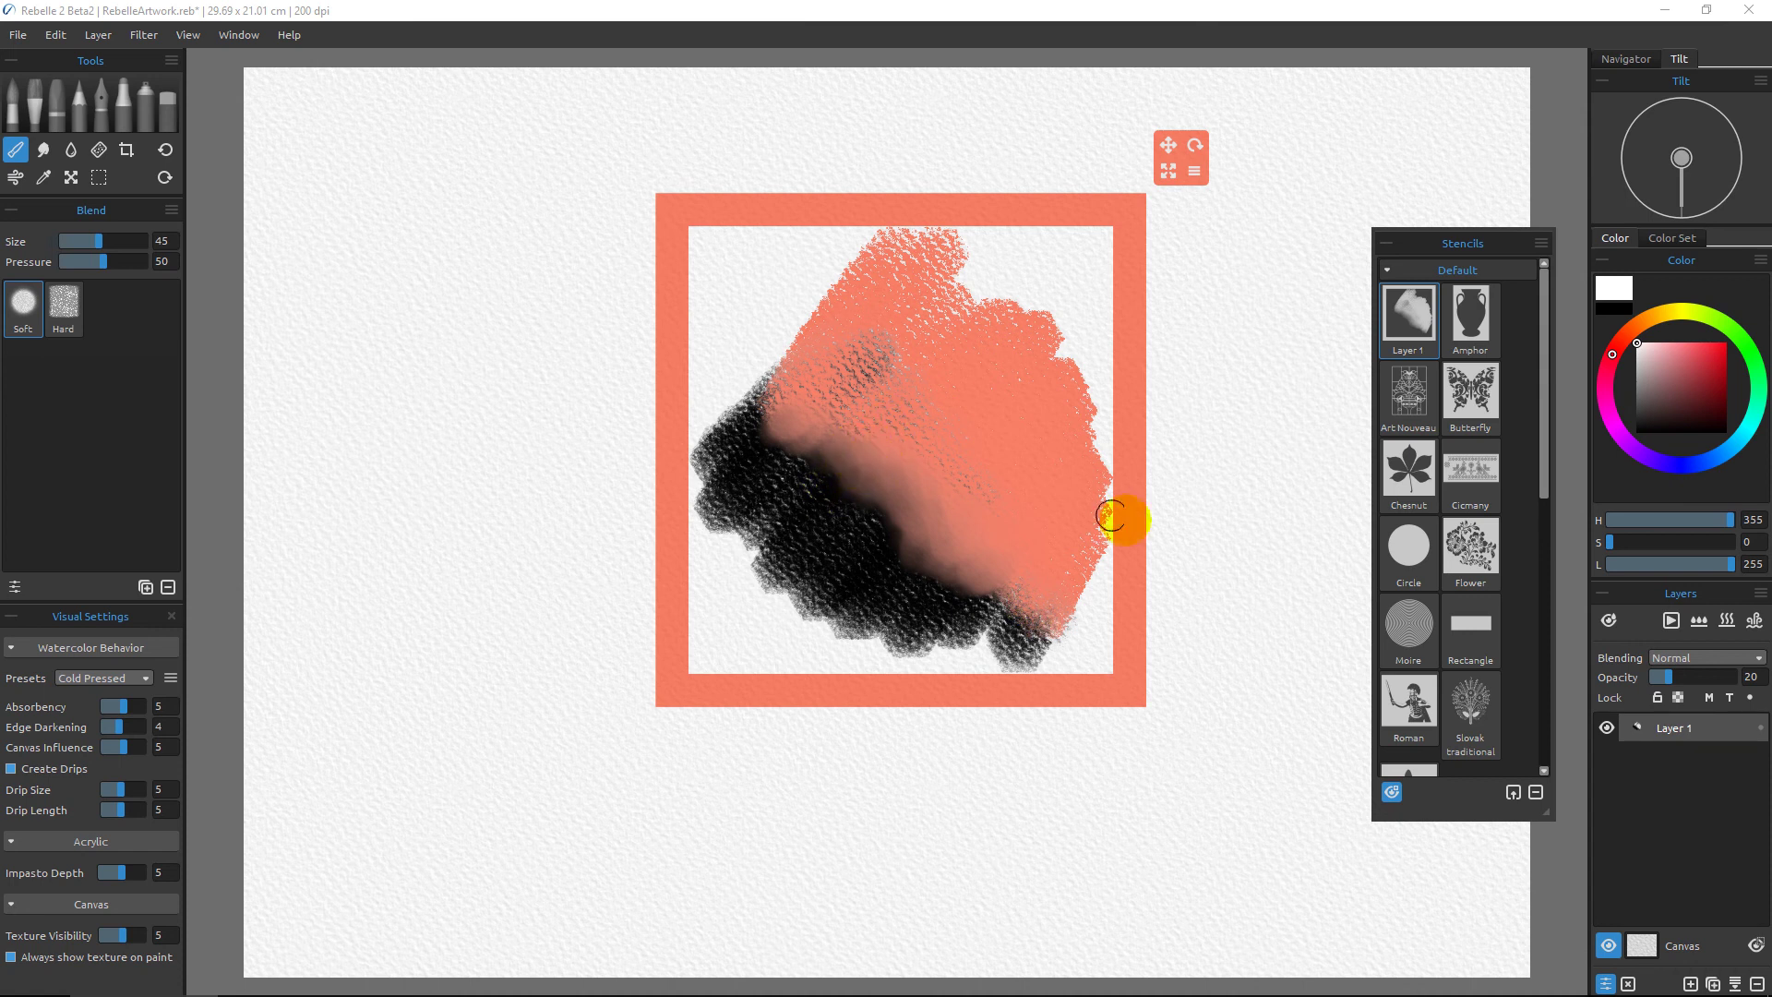
{"action": "left_click", "coordinate": [1198, 170]}
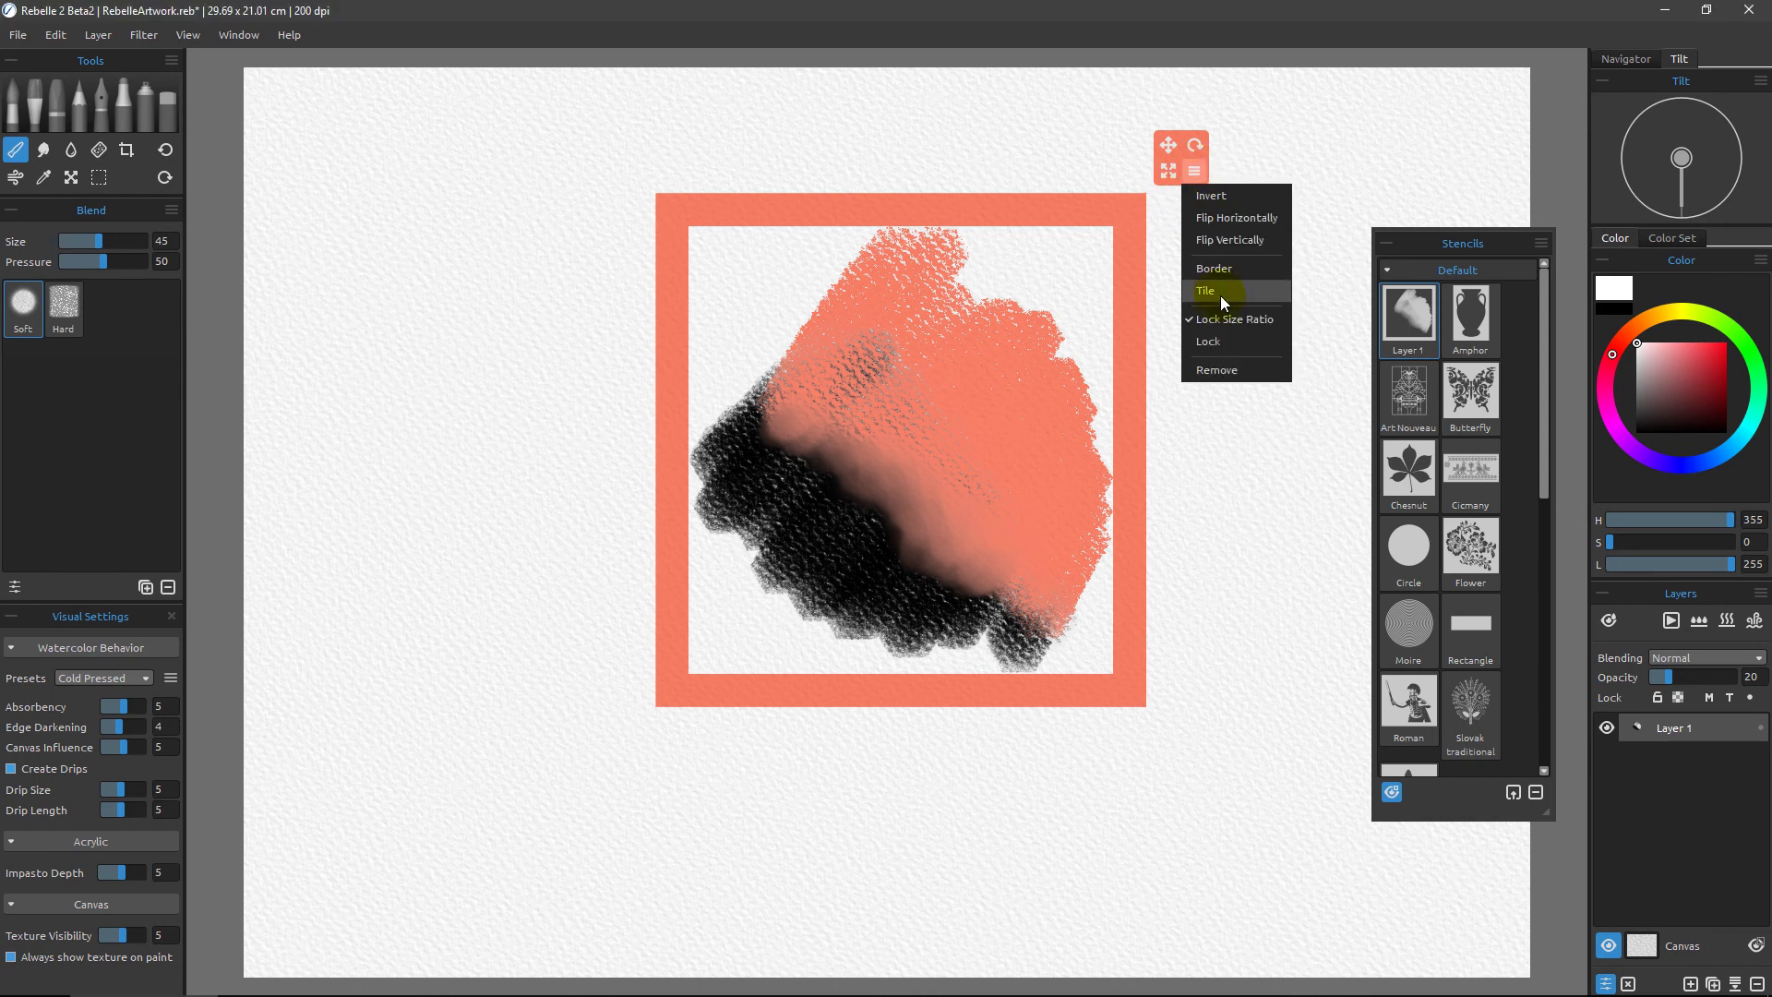
{"action": "left_click", "coordinate": [1223, 369]}
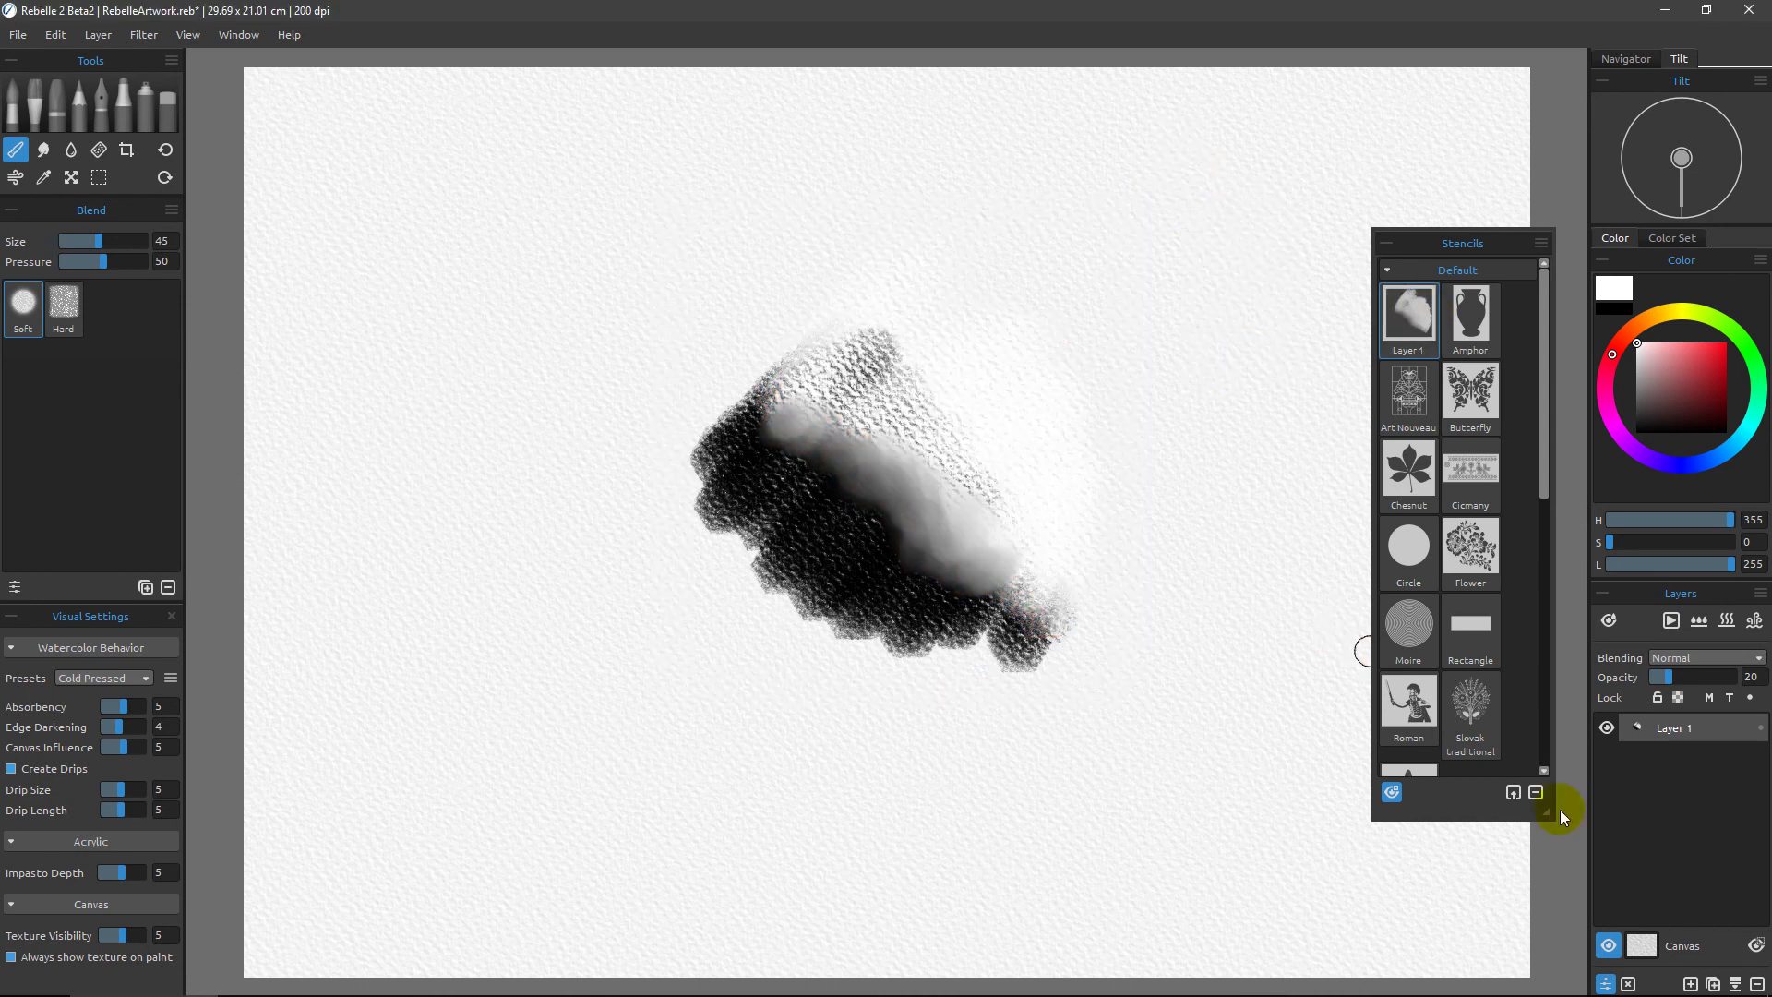
{"action": "left_click", "coordinate": [1630, 984]}
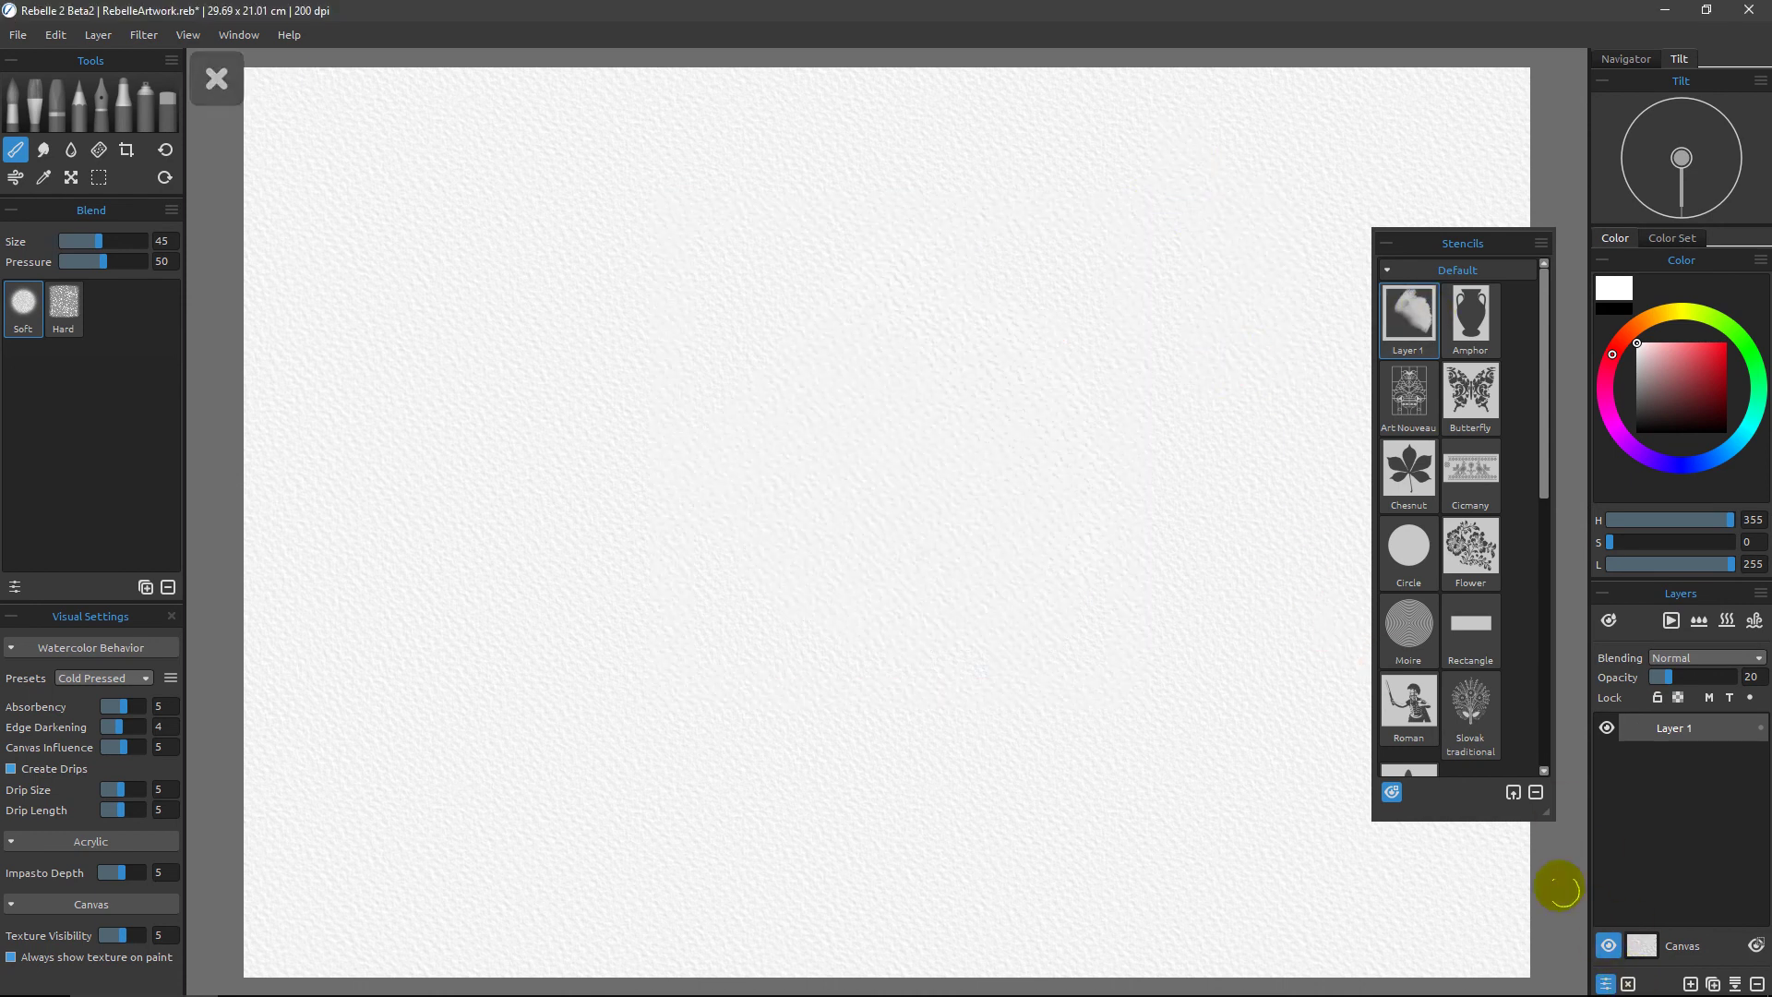
Step: Place the custom Layer 1 stencil in the middle of the canvas and choose a green Watercolor brush colour with H 87, S 195, L 195
{"action": "left_click", "coordinate": [20, 104]}
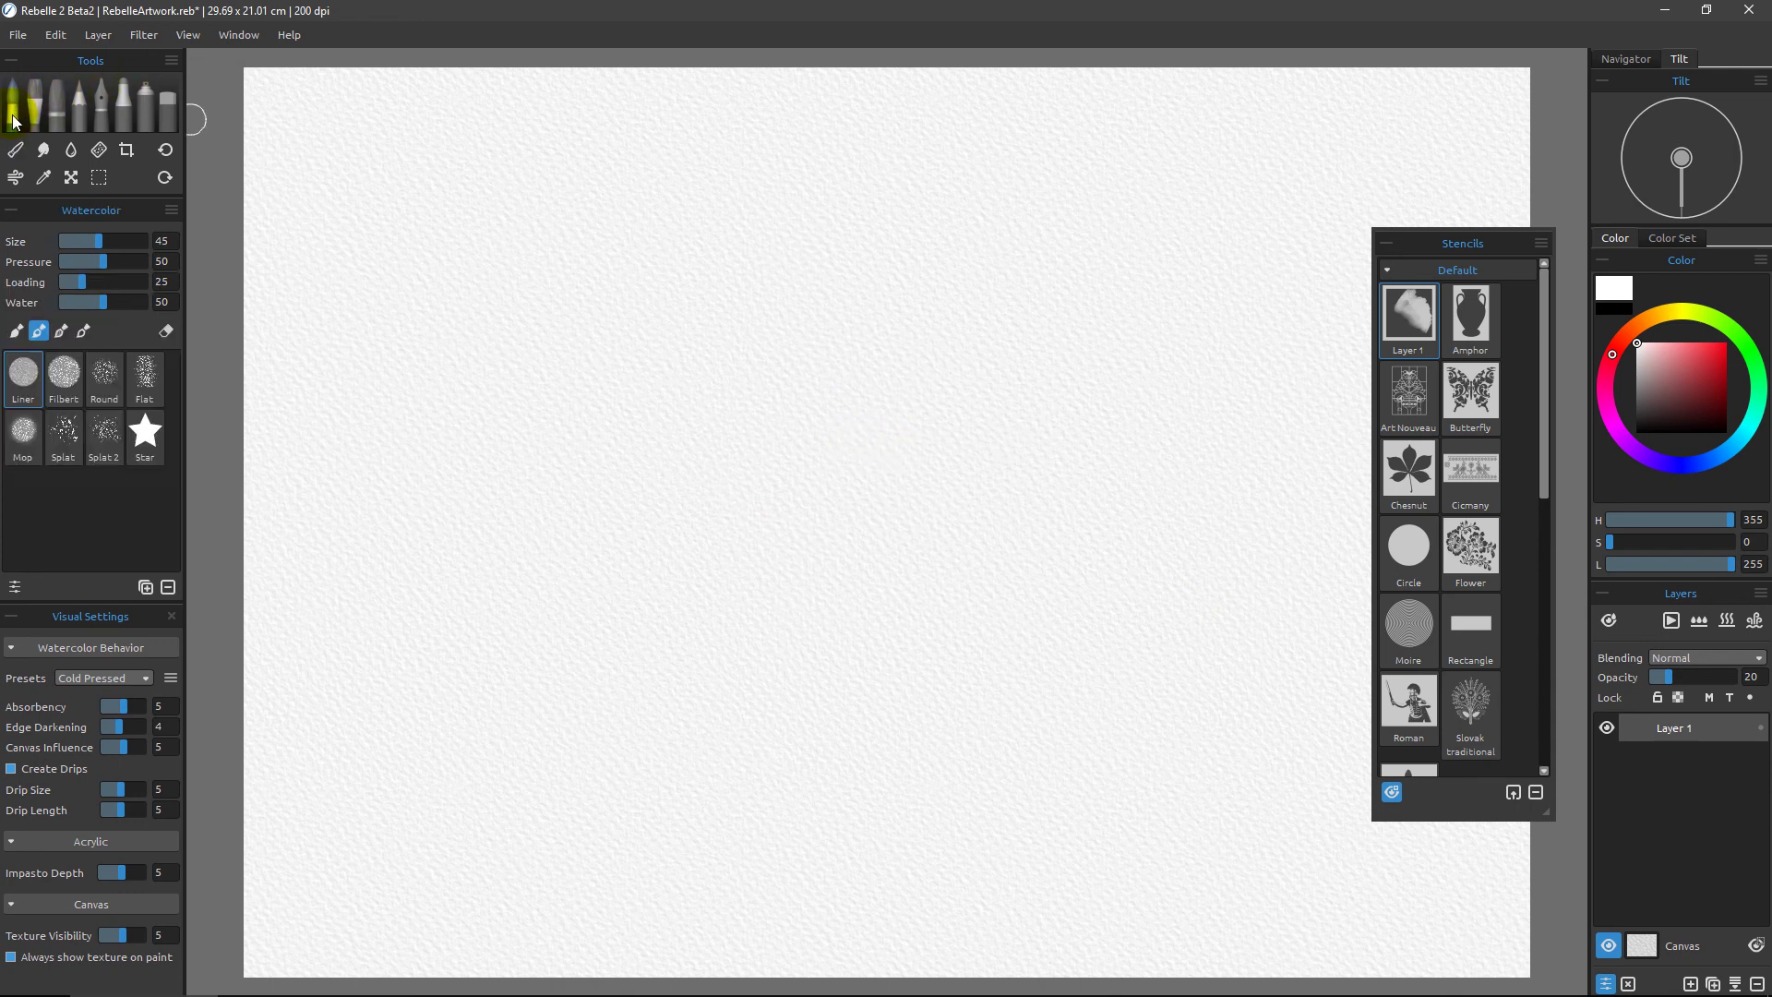
{"action": "left_click", "coordinate": [1407, 323]}
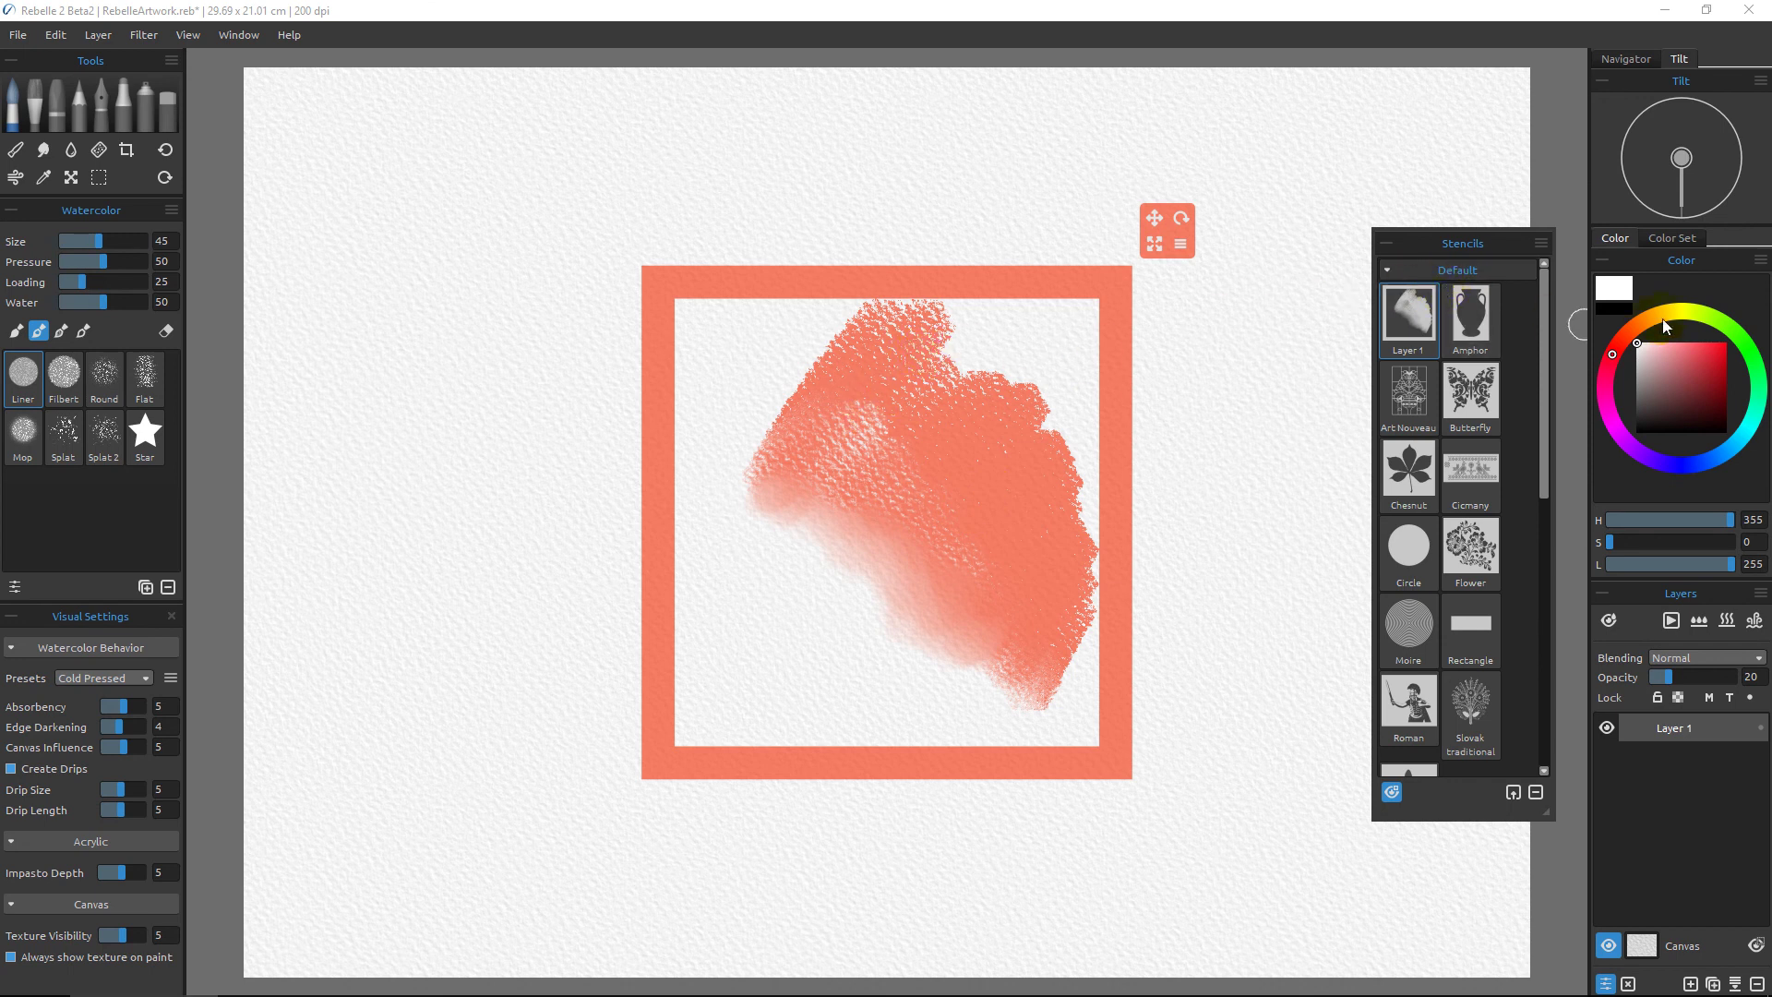
{"action": "left_click", "coordinate": [1715, 320]}
{"action": "left_click", "coordinate": [1708, 359]}
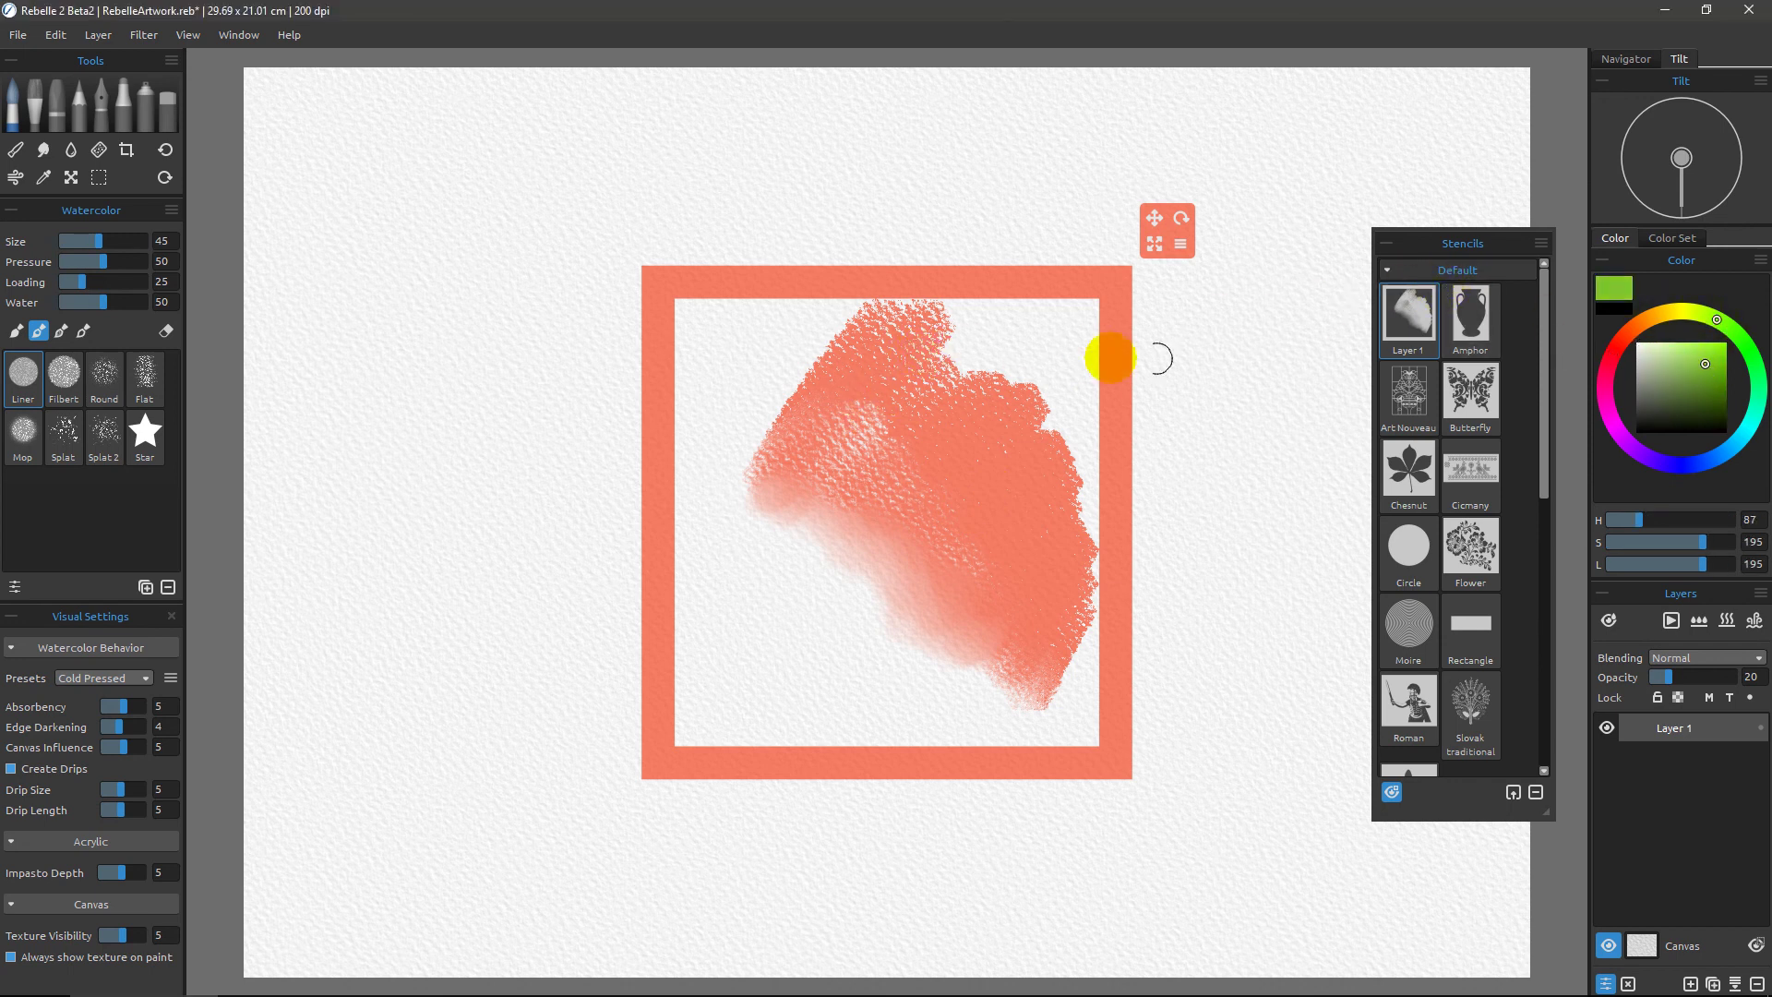
Step: Paint green watercolor strokes through the custom stencil, going repeatedly over its soft diagonal edge and its textured area
{"action": "mouse_move", "coordinate": [996, 327]}
{"action": "left_mouse_down"}
{"action": "mouse_move", "coordinate": [931, 361]}
{"action": "mouse_move", "coordinate": [998, 352]}
{"action": "mouse_move", "coordinate": [976, 397]}
{"action": "mouse_move", "coordinate": [805, 491]}
{"action": "mouse_move", "coordinate": [841, 504]}
{"action": "mouse_move", "coordinate": [925, 465]}
{"action": "mouse_move", "coordinate": [942, 488]}
{"action": "mouse_move", "coordinate": [815, 581]}
{"action": "mouse_move", "coordinate": [964, 525]}
{"action": "mouse_move", "coordinate": [940, 571]}
{"action": "mouse_move", "coordinate": [962, 579]}
{"action": "mouse_move", "coordinate": [851, 695]}
{"action": "mouse_move", "coordinate": [974, 648]}
{"action": "mouse_move", "coordinate": [969, 711]}
{"action": "left_mouse_up"}
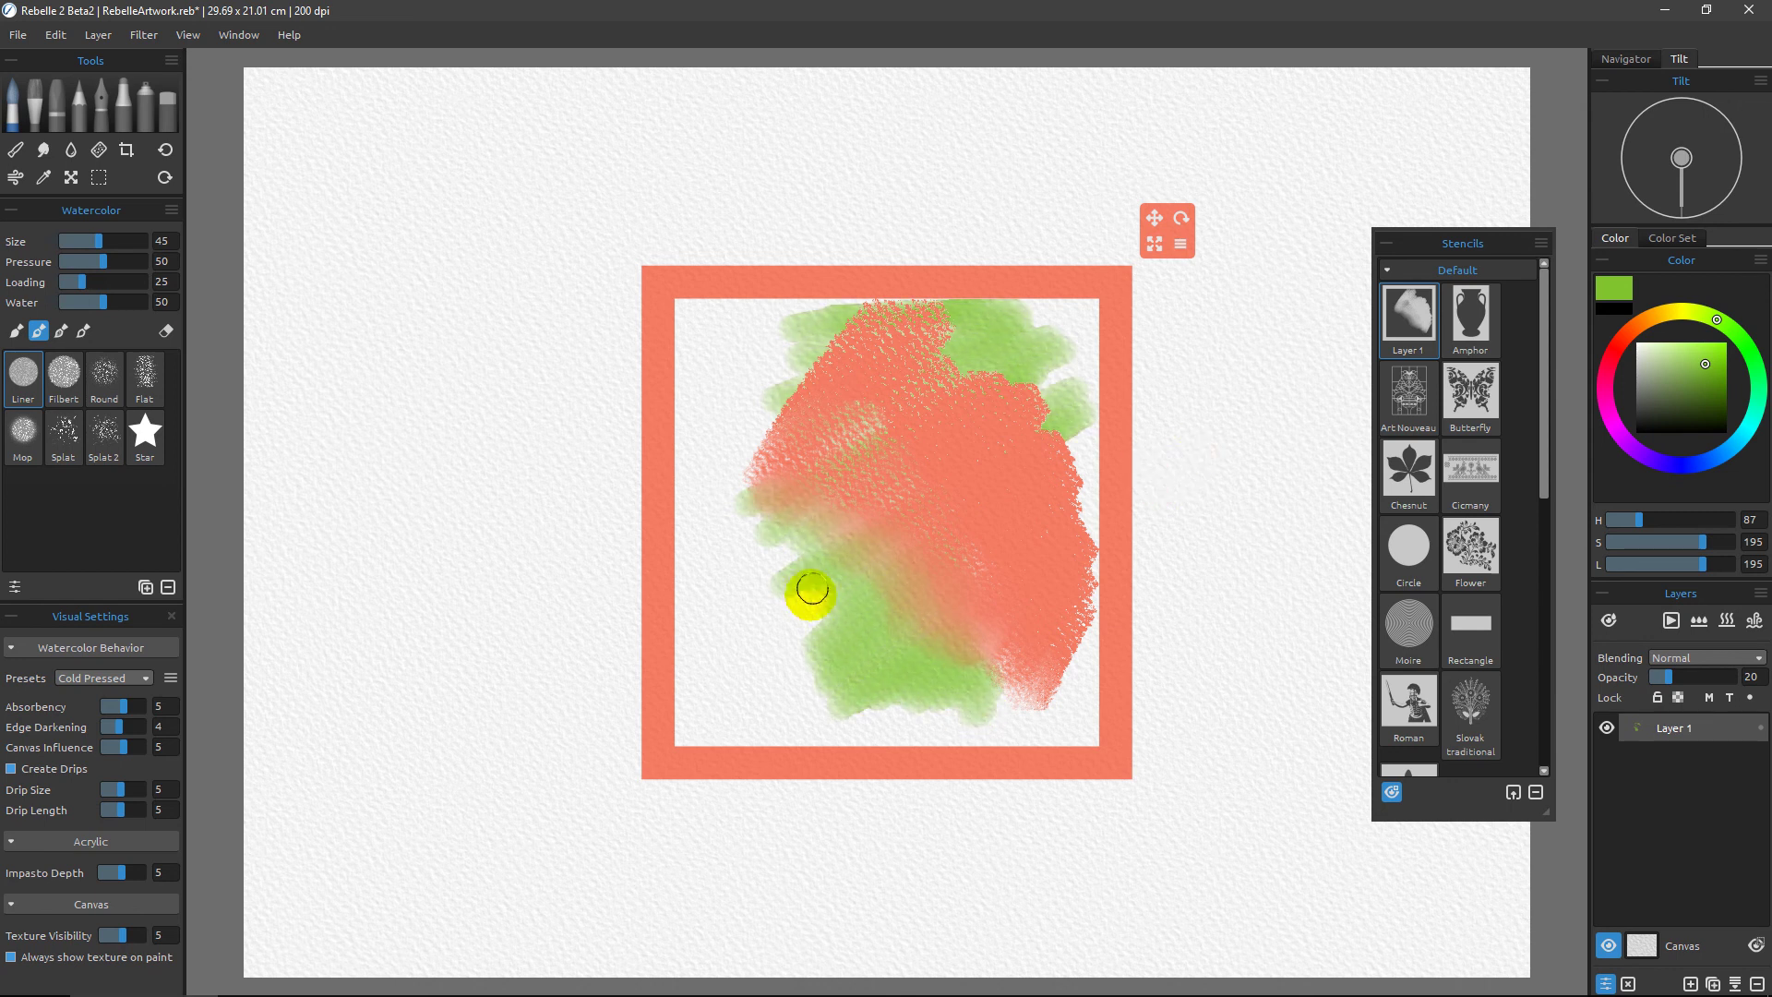
{"action": "left_click_drag", "start_coordinate": [759, 479], "coordinate": [974, 656]}
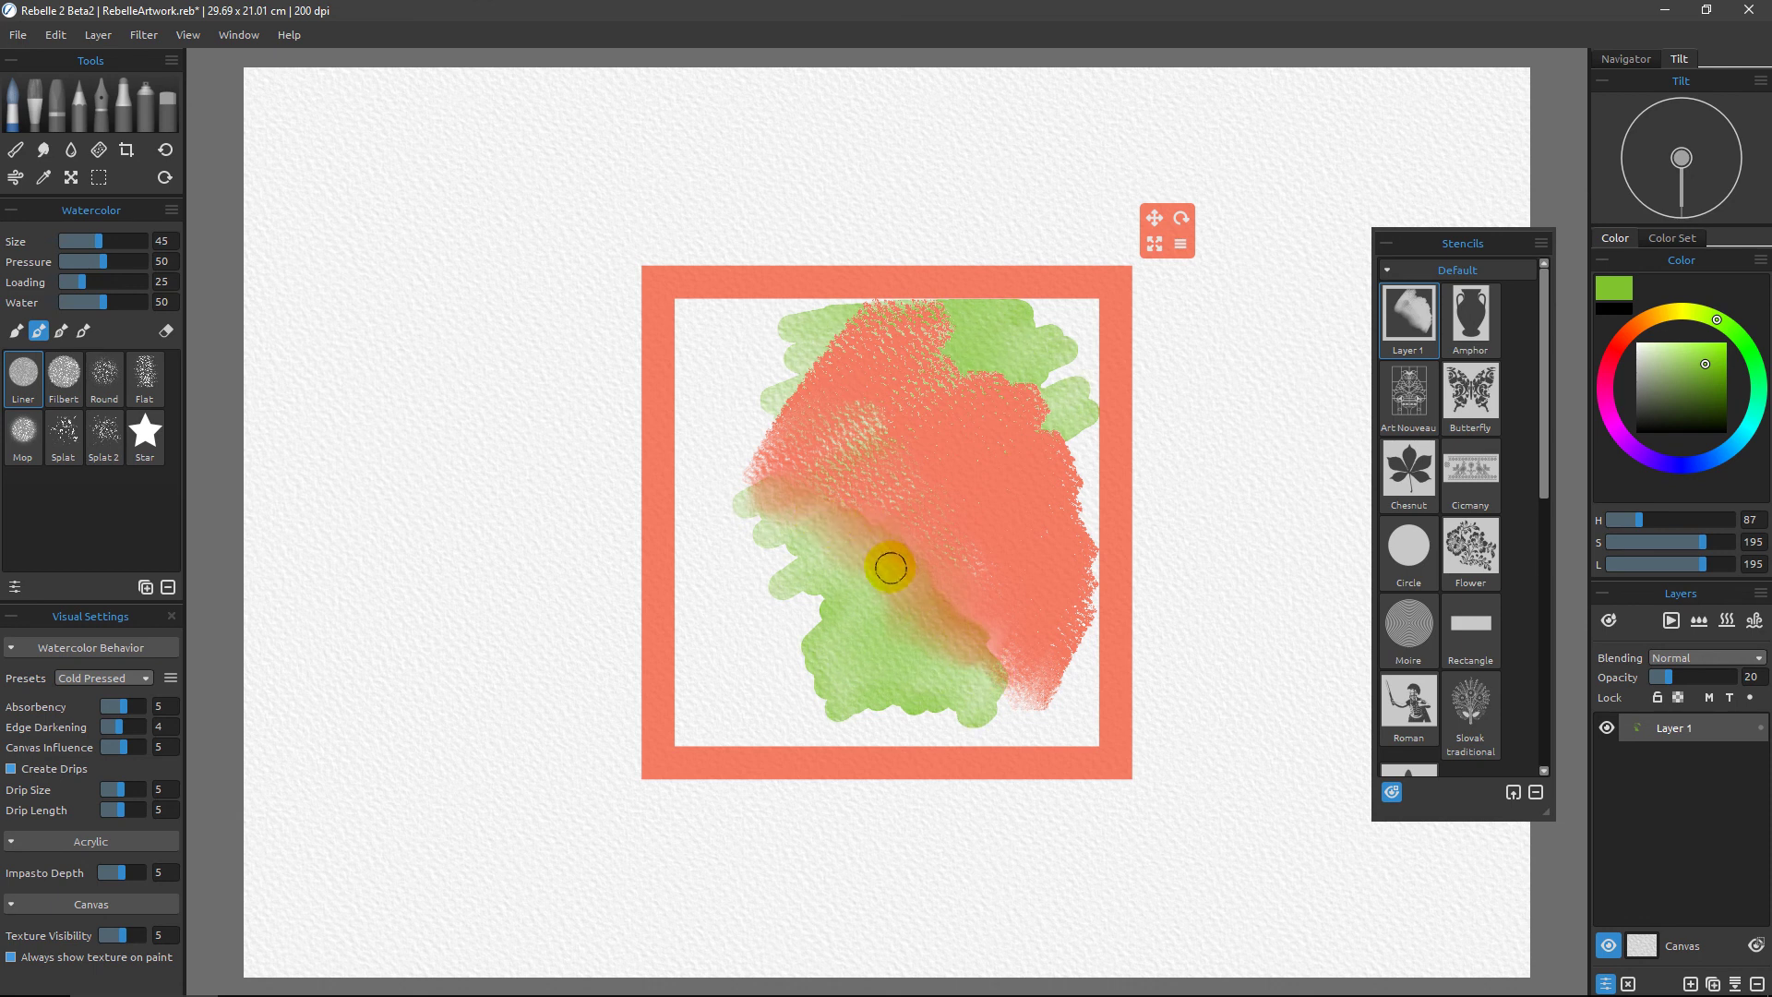
{"action": "mouse_move", "coordinate": [762, 472]}
{"action": "left_mouse_down"}
{"action": "mouse_move", "coordinate": [907, 520]}
{"action": "mouse_move", "coordinate": [1044, 641]}
{"action": "left_mouse_up"}
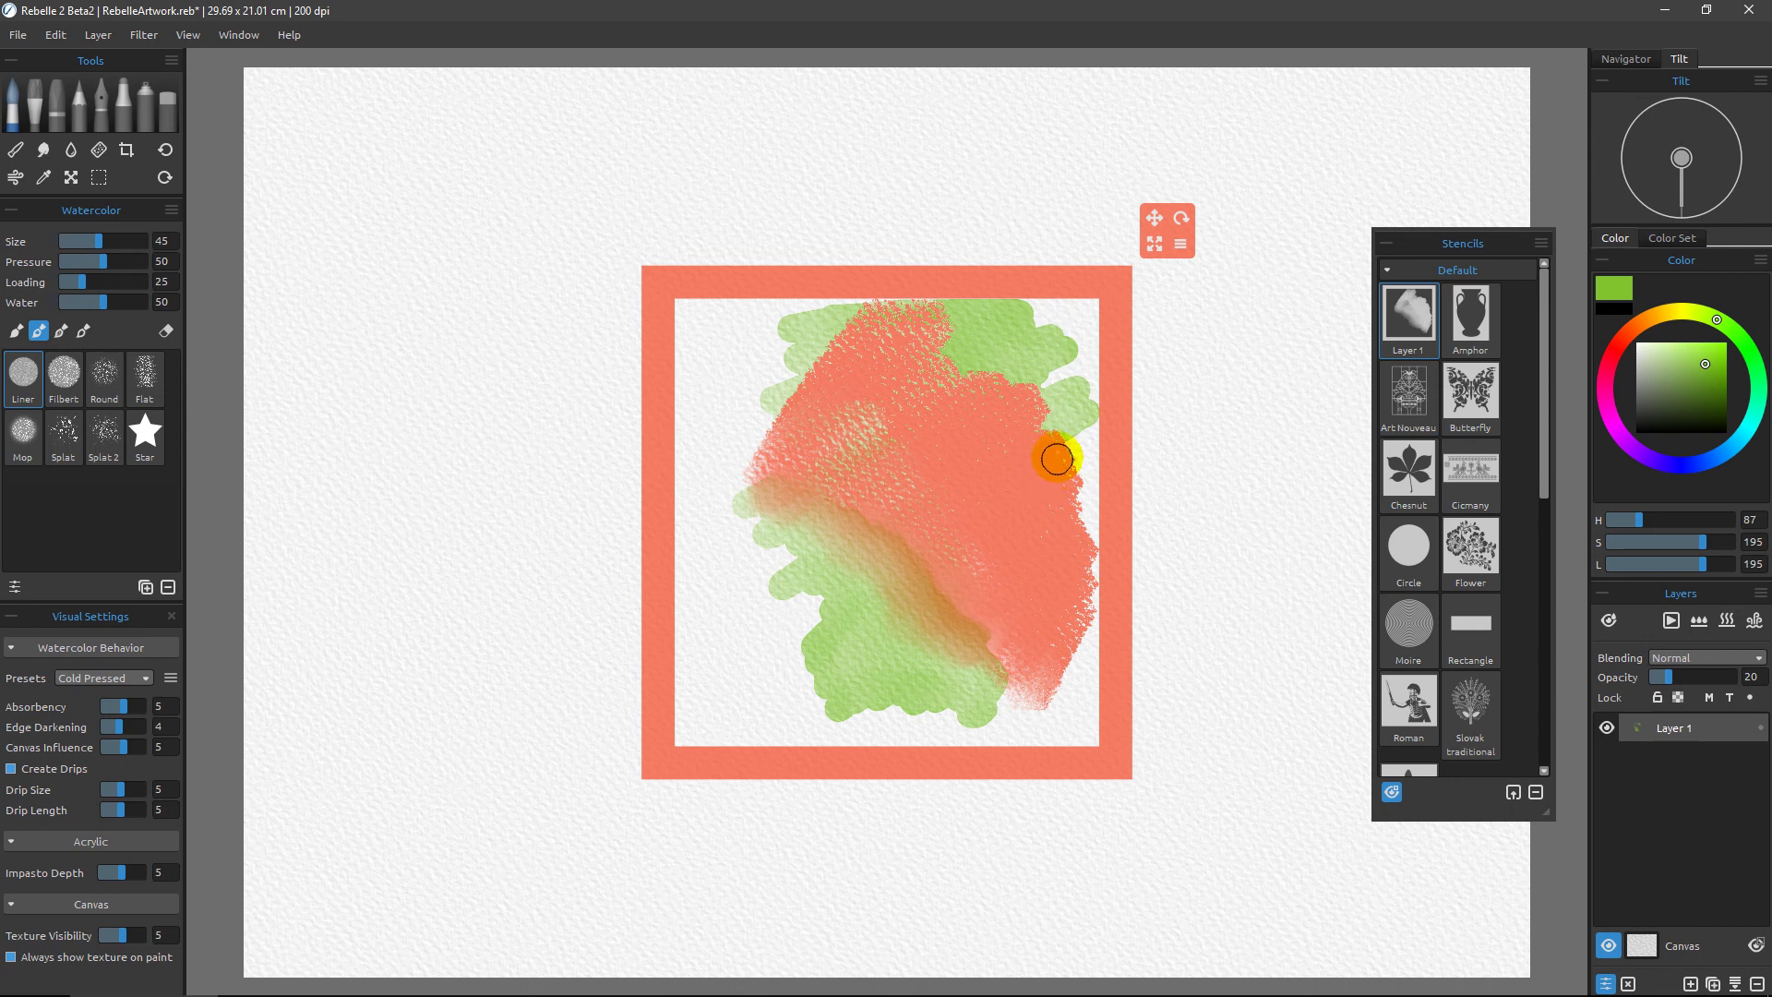
{"action": "mouse_move", "coordinate": [1015, 441]}
{"action": "left_mouse_down"}
{"action": "mouse_move", "coordinate": [985, 443]}
{"action": "mouse_move", "coordinate": [1001, 447]}
{"action": "left_mouse_up"}
{"action": "left_click_drag", "start_coordinate": [933, 499], "coordinate": [961, 459]}
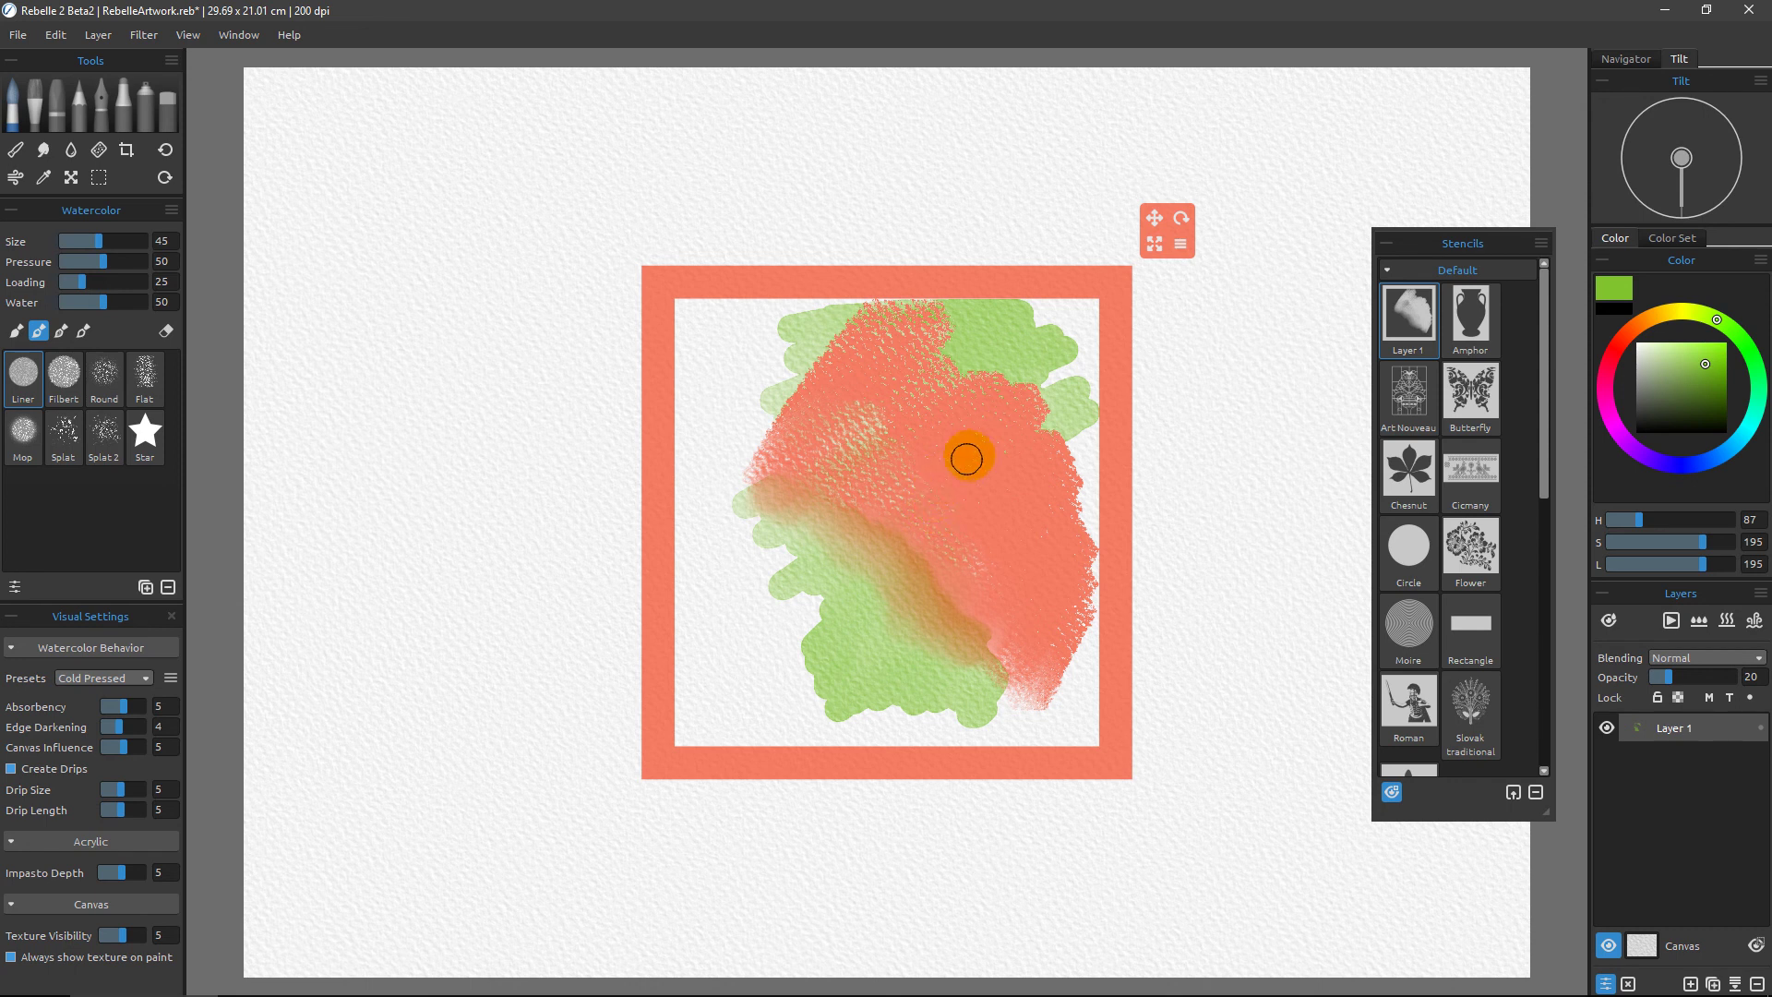
Step: Remove the custom stencil from the canvas to inspect the painted green shape, and clear Layer 1
{"action": "left_click", "coordinate": [1541, 242]}
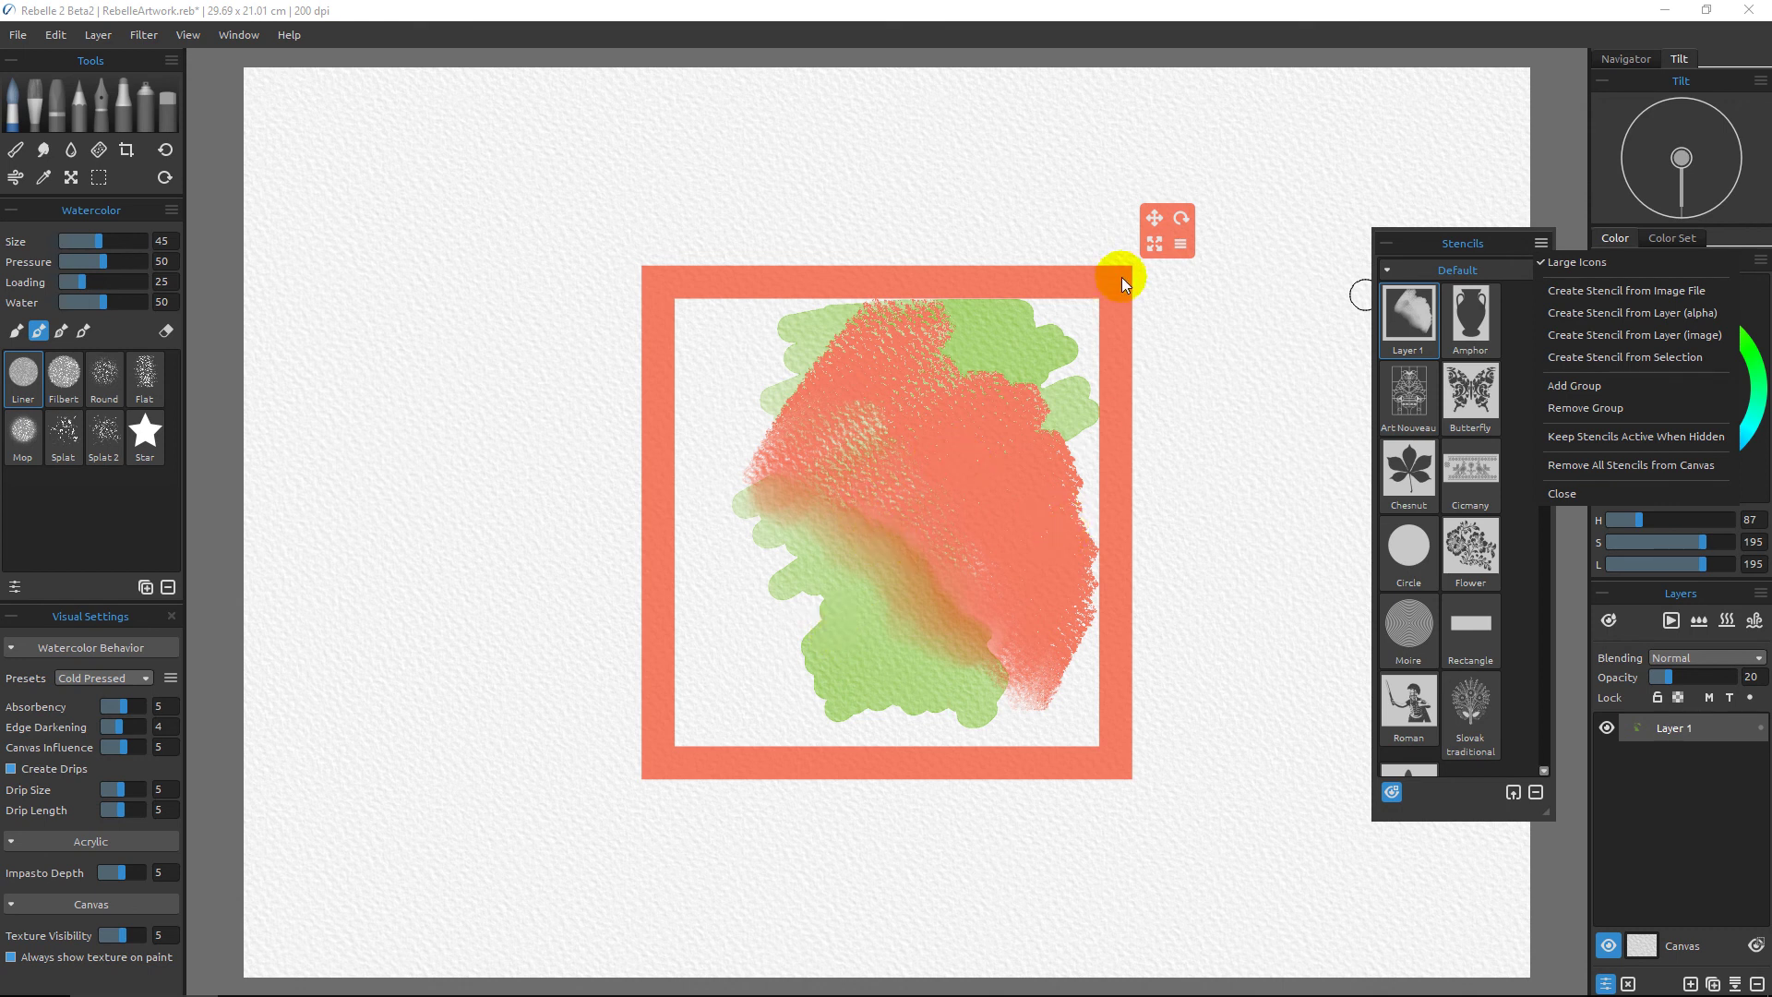
{"action": "left_click", "coordinate": [1181, 247]}
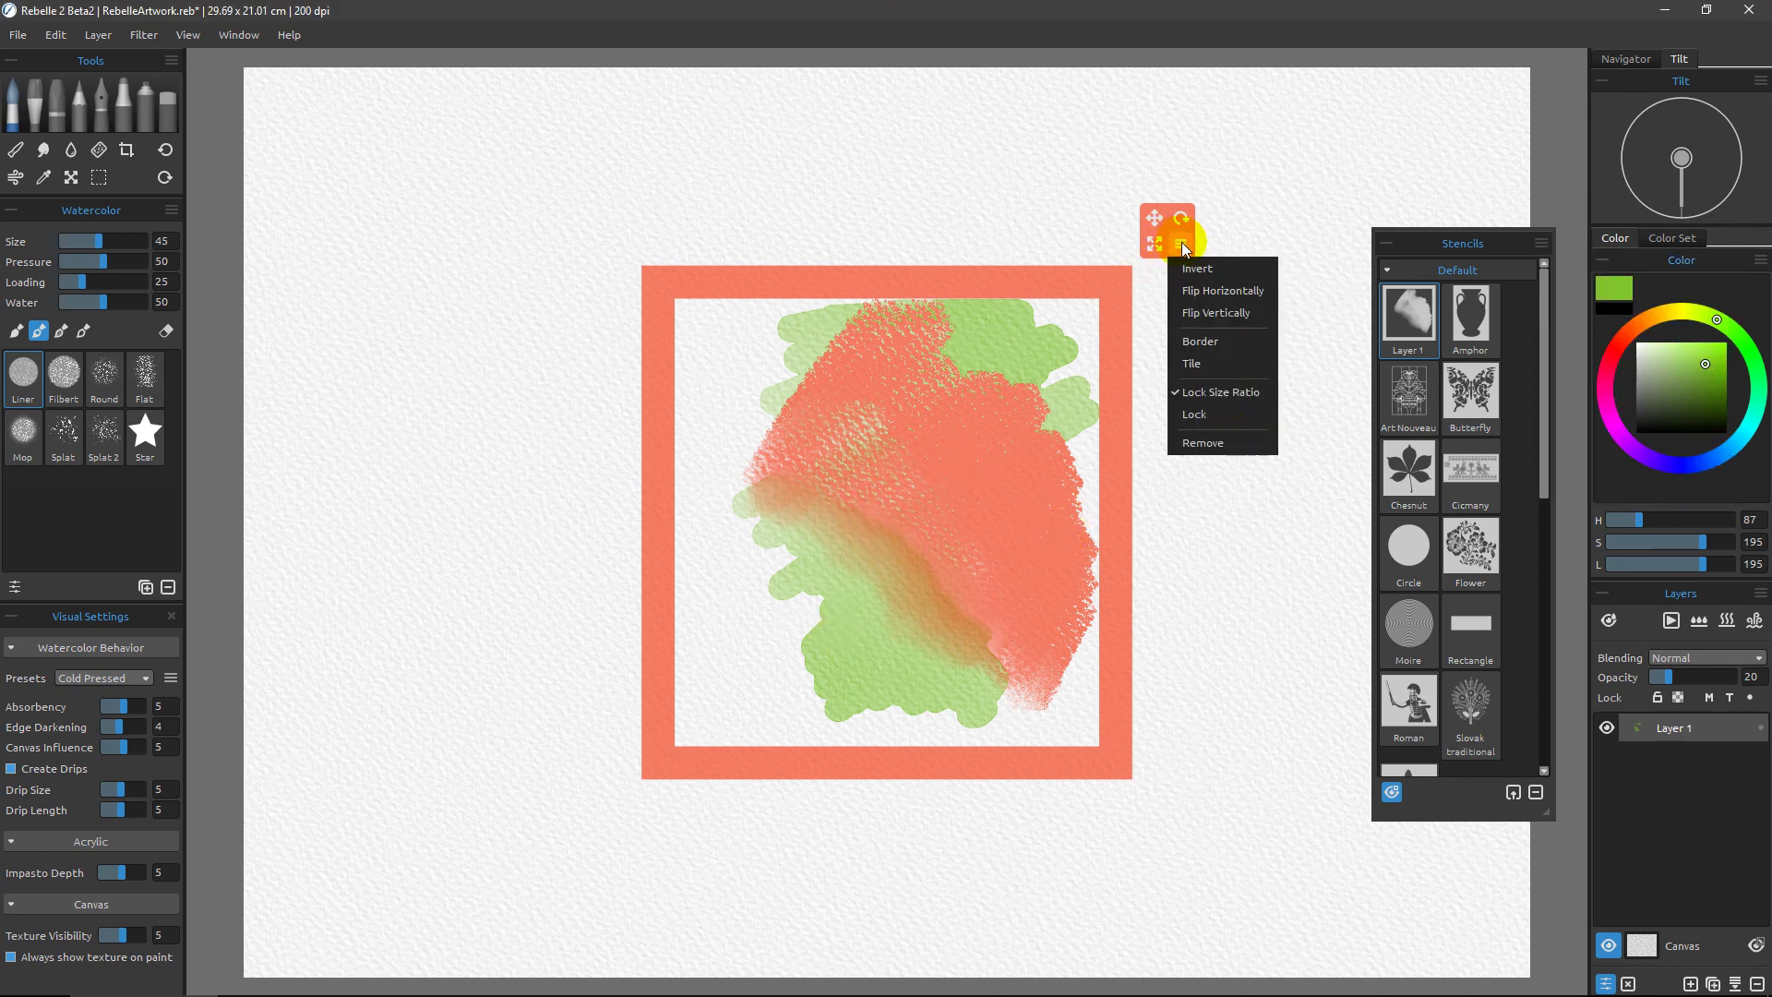
{"action": "left_click", "coordinate": [1220, 445]}
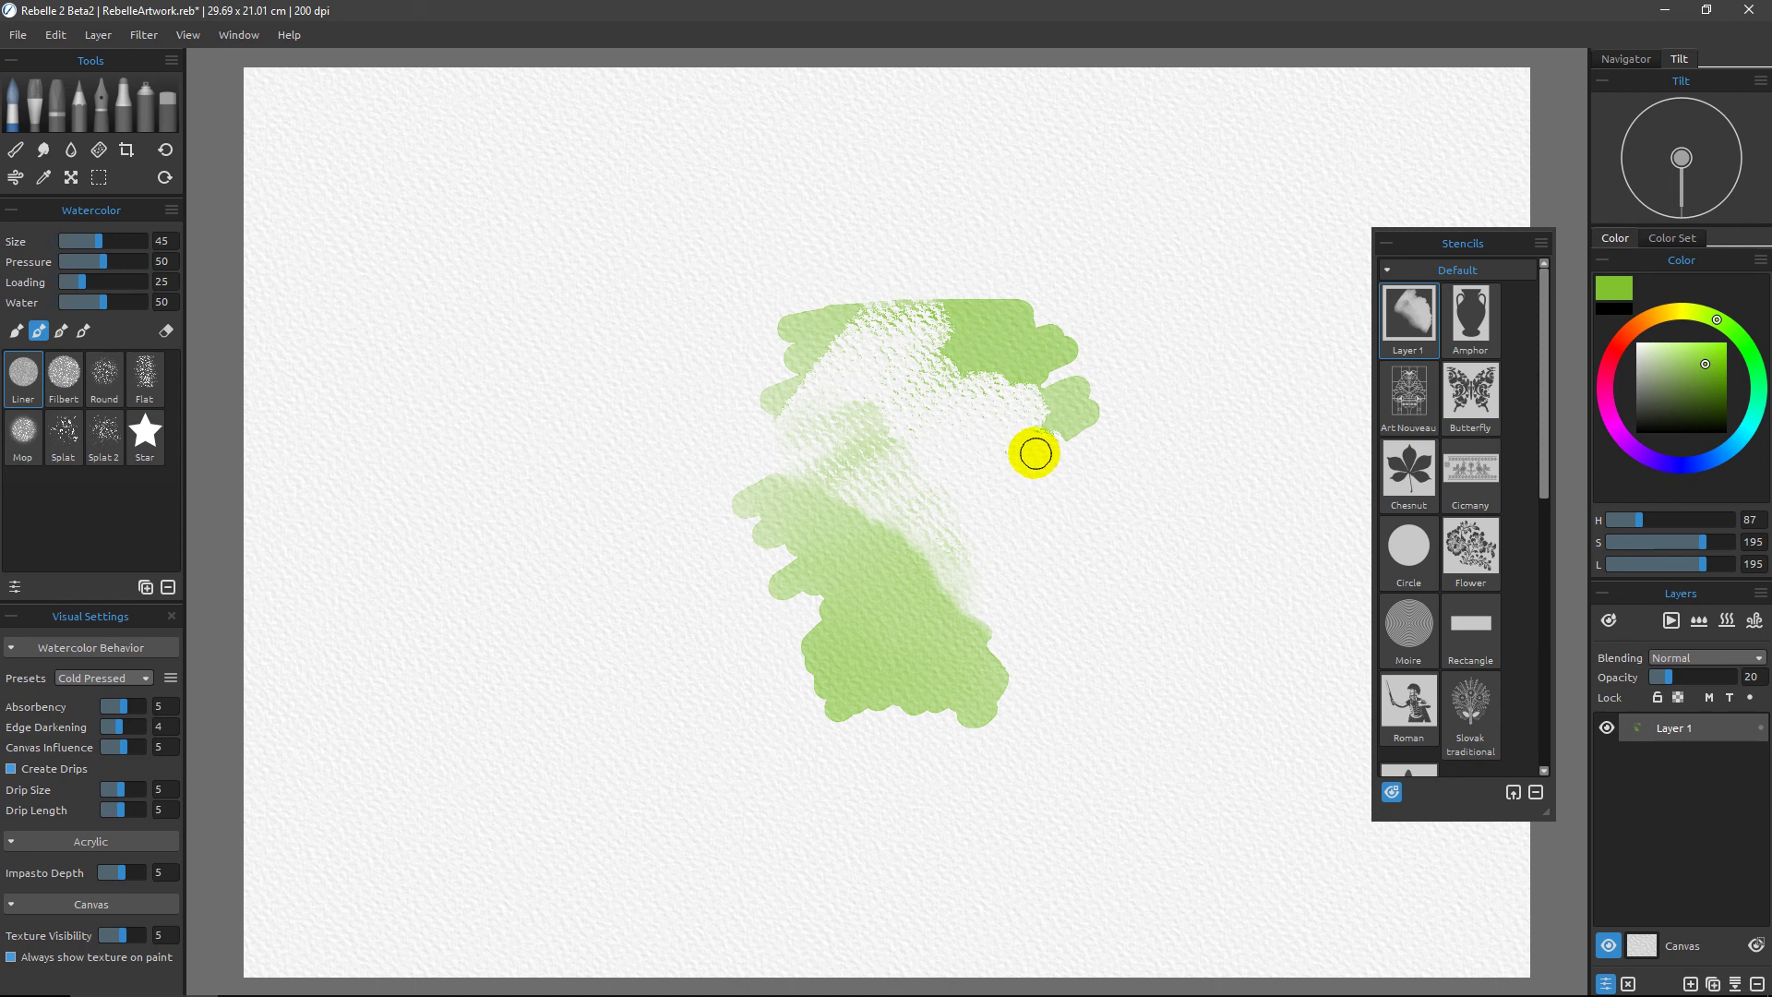
{"action": "mouse_move", "coordinate": [1032, 446]}
{"action": "left_mouse_down"}
{"action": "mouse_move", "coordinate": [969, 435]}
{"action": "mouse_move", "coordinate": [1005, 416]}
{"action": "mouse_move", "coordinate": [957, 420]}
{"action": "left_mouse_up"}
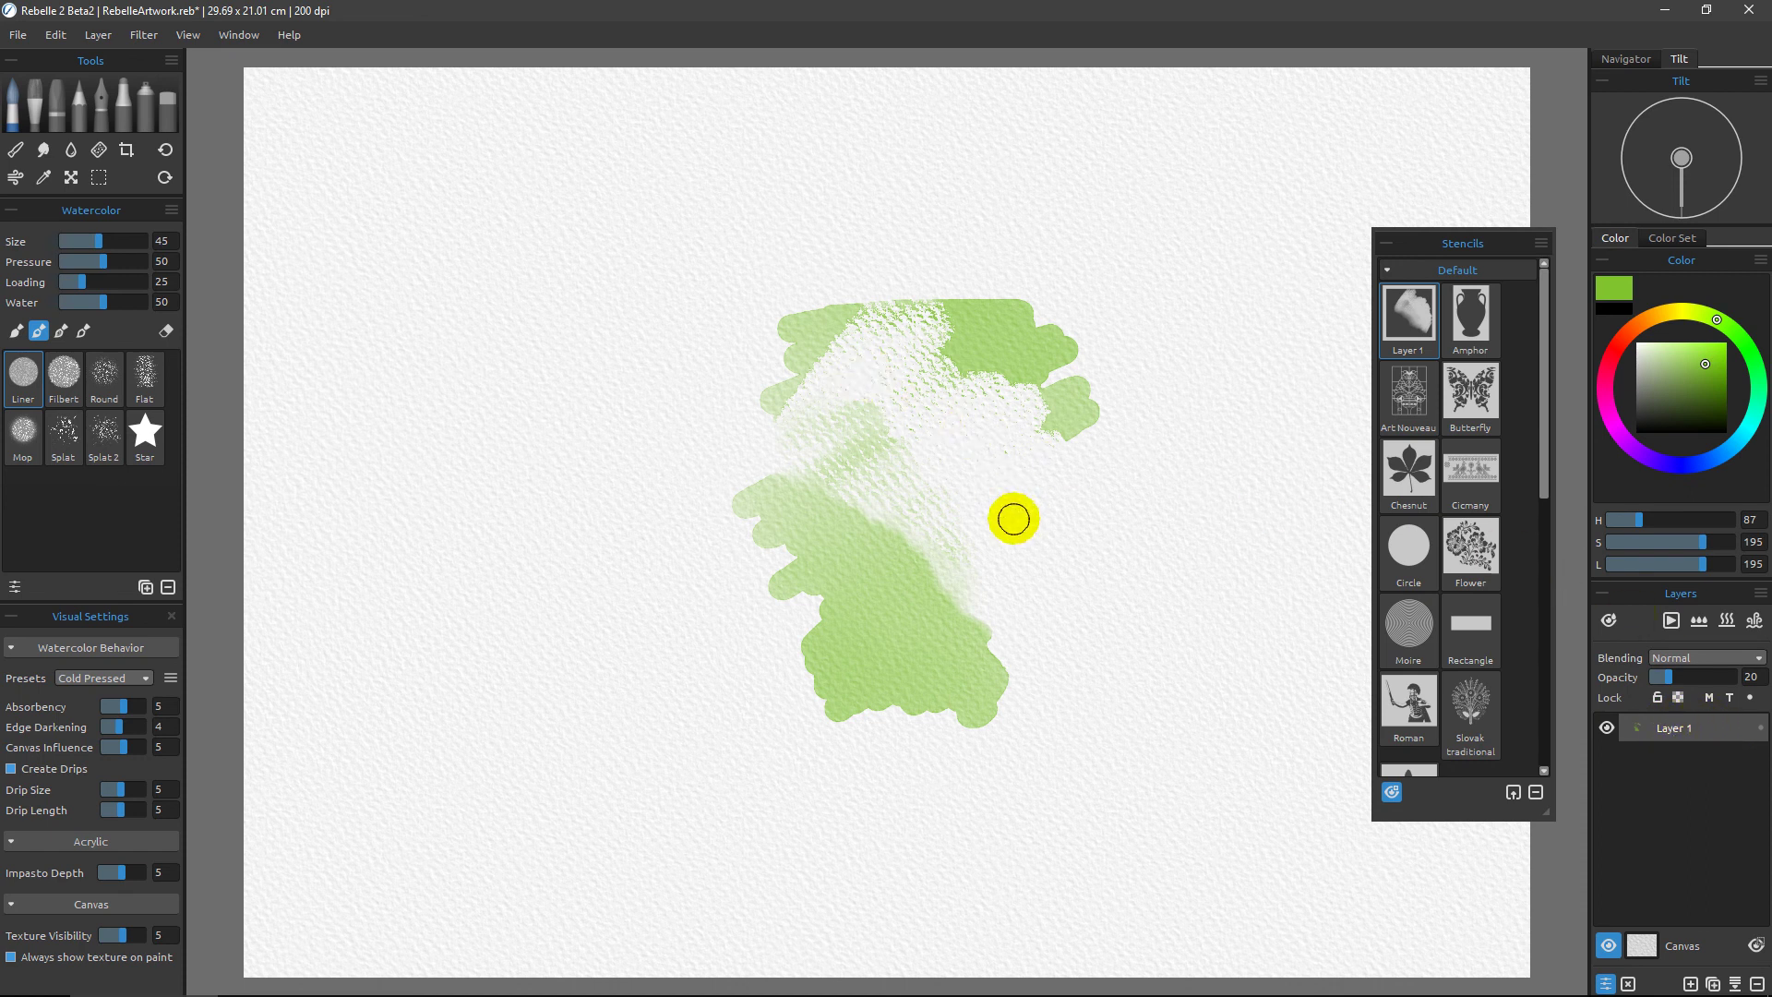
{"action": "left_click", "coordinate": [1629, 984]}
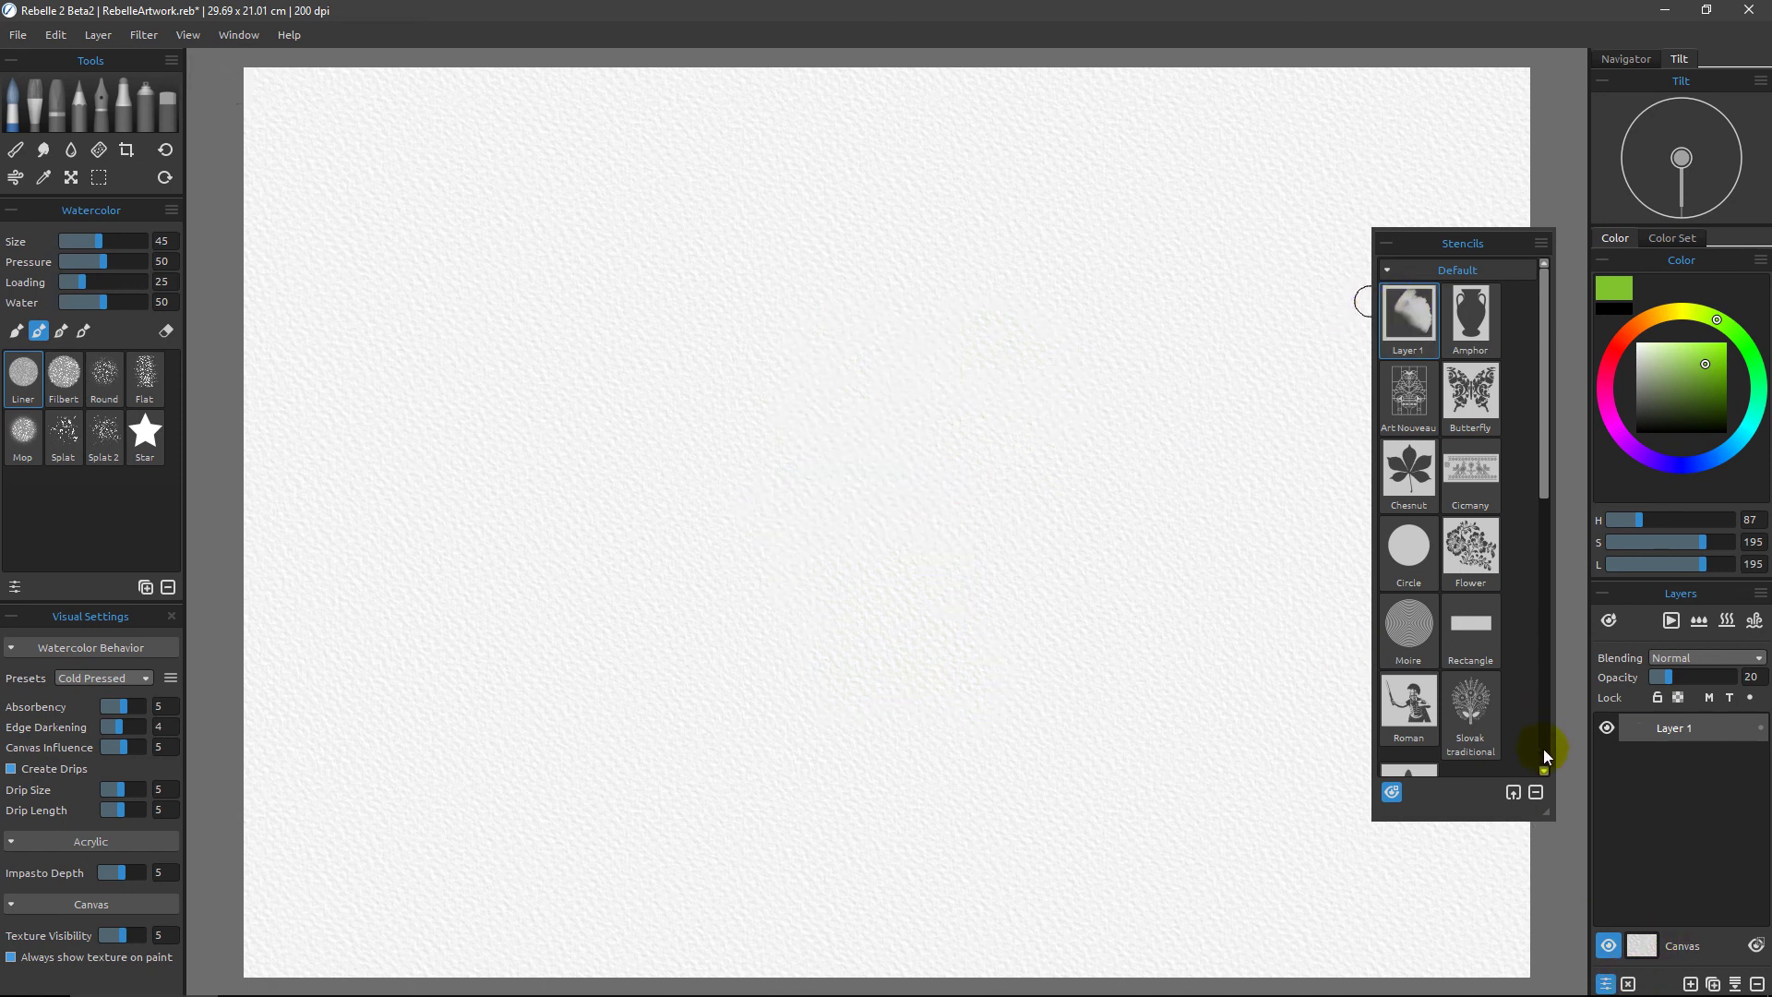
Step: Delete the custom Layer 1 stencil from the stencil library and close the library
{"action": "left_click", "coordinate": [1536, 793]}
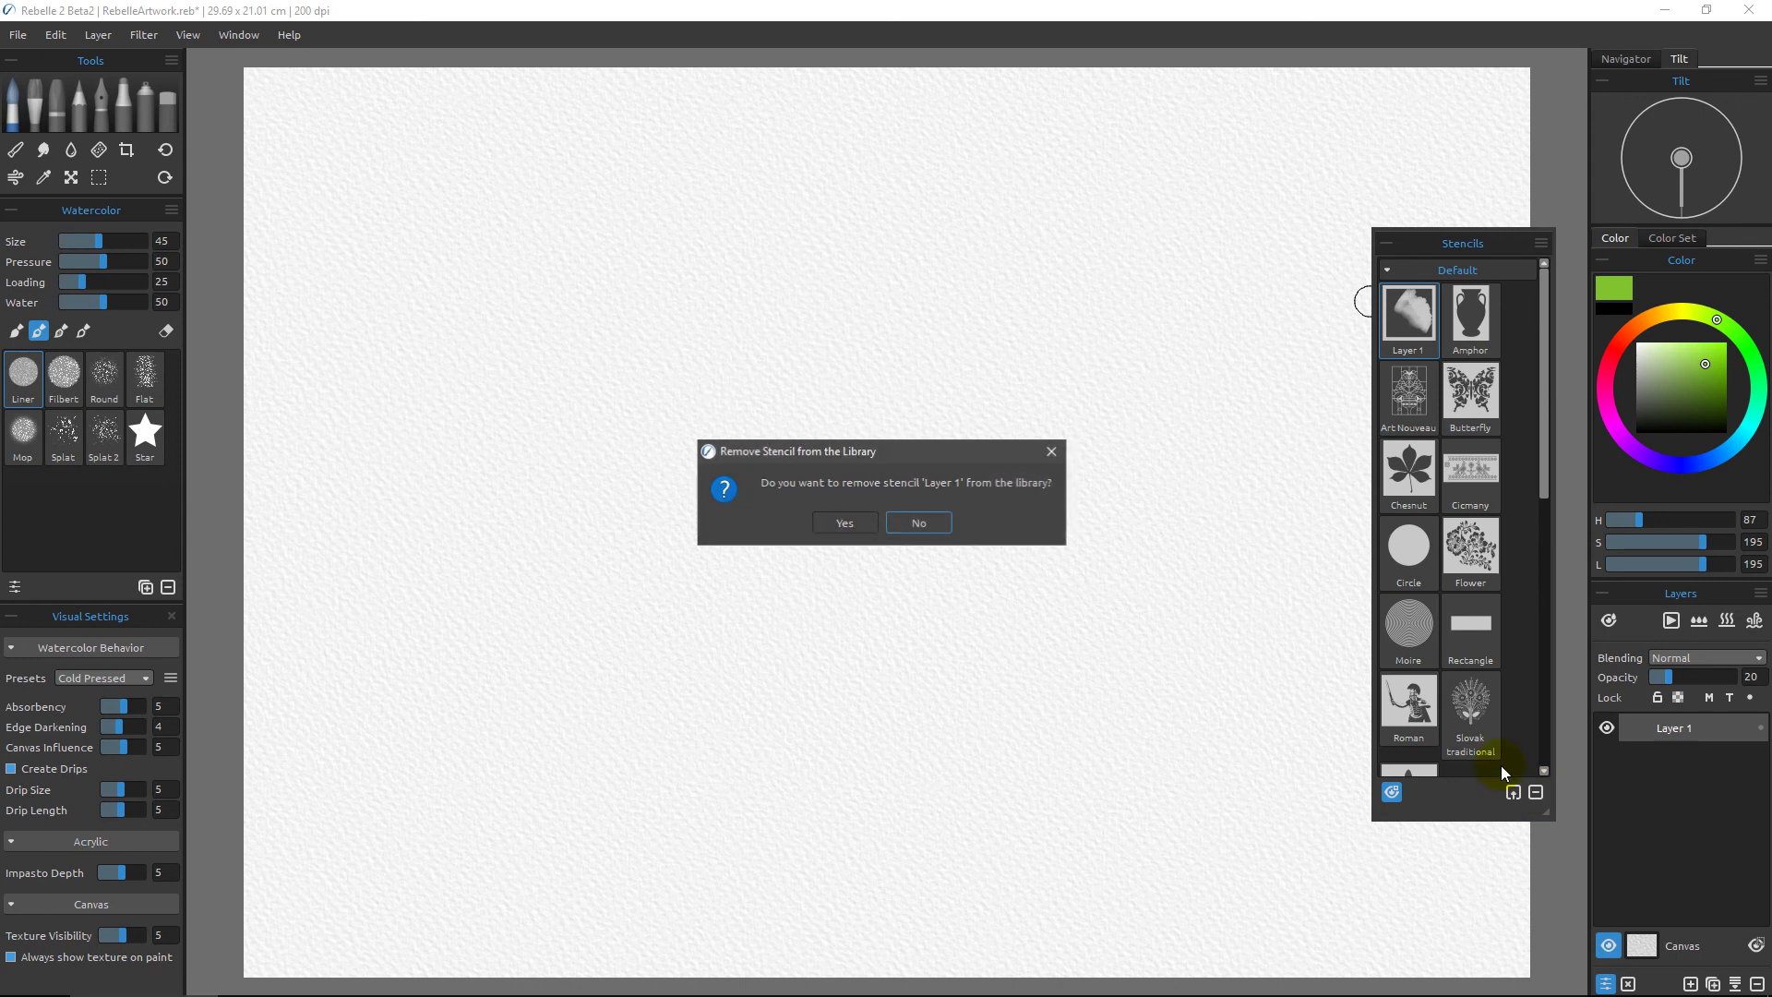
{"action": "left_click", "coordinate": [845, 524]}
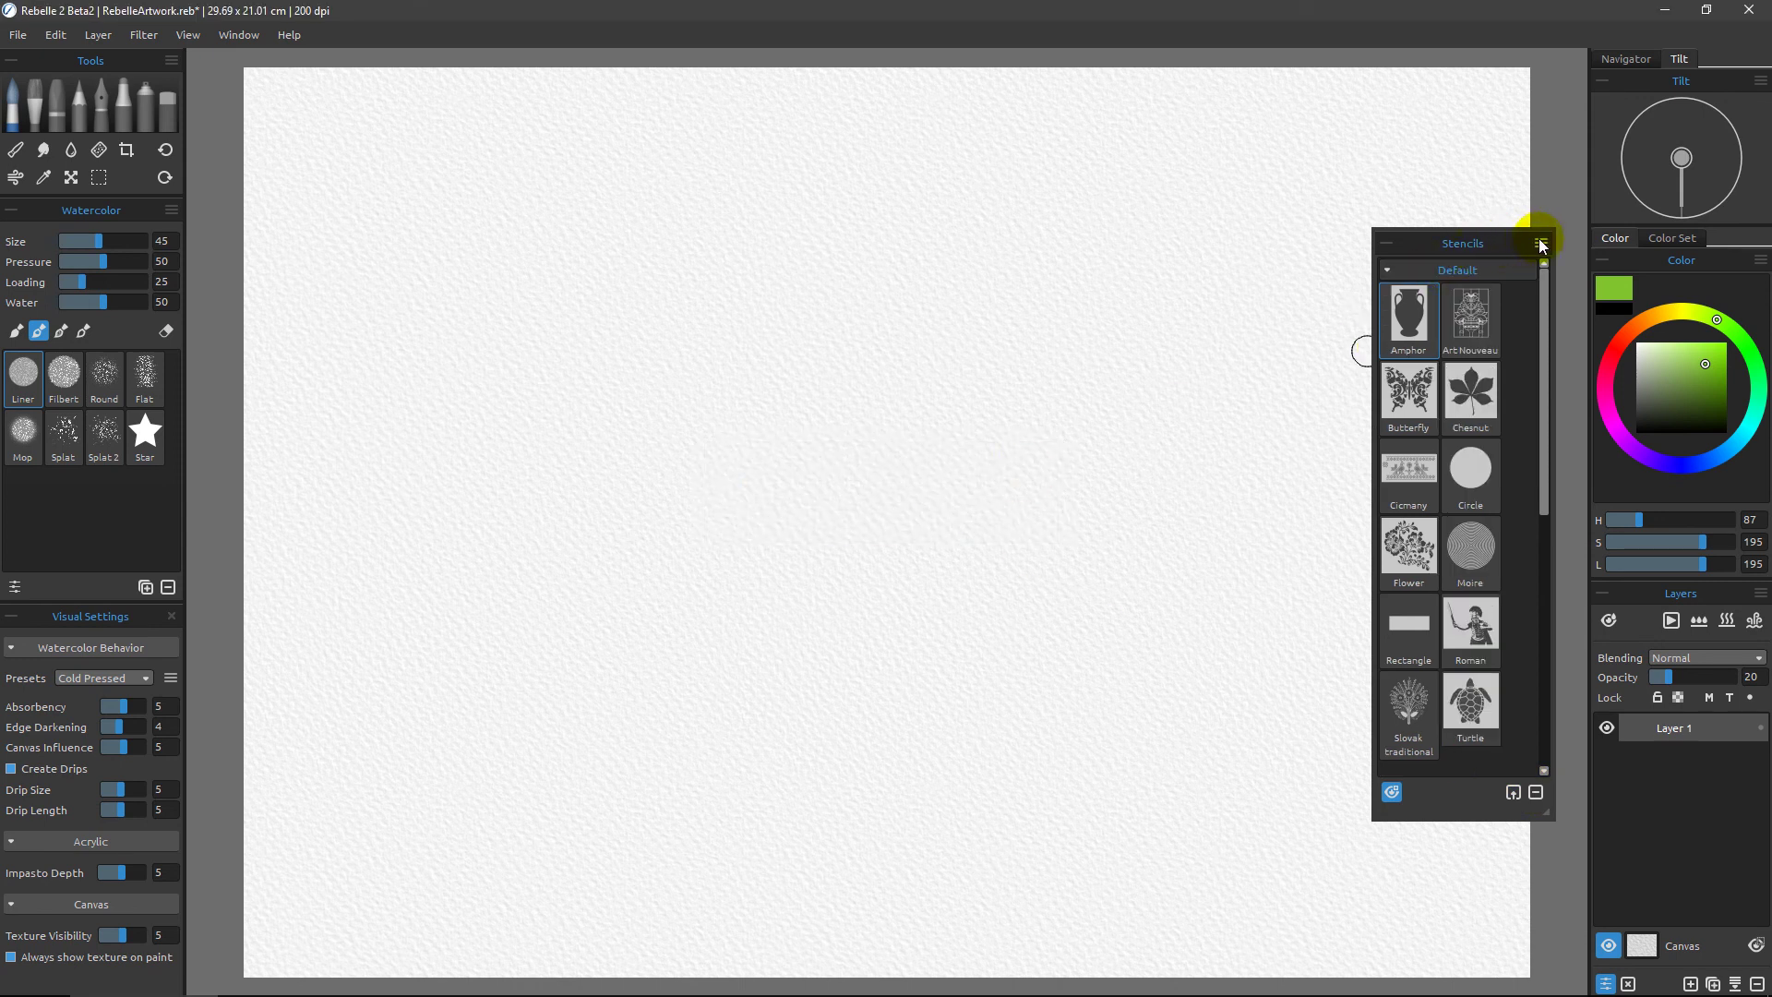
{"action": "left_click", "coordinate": [1542, 244]}
{"action": "left_click", "coordinate": [1578, 506]}
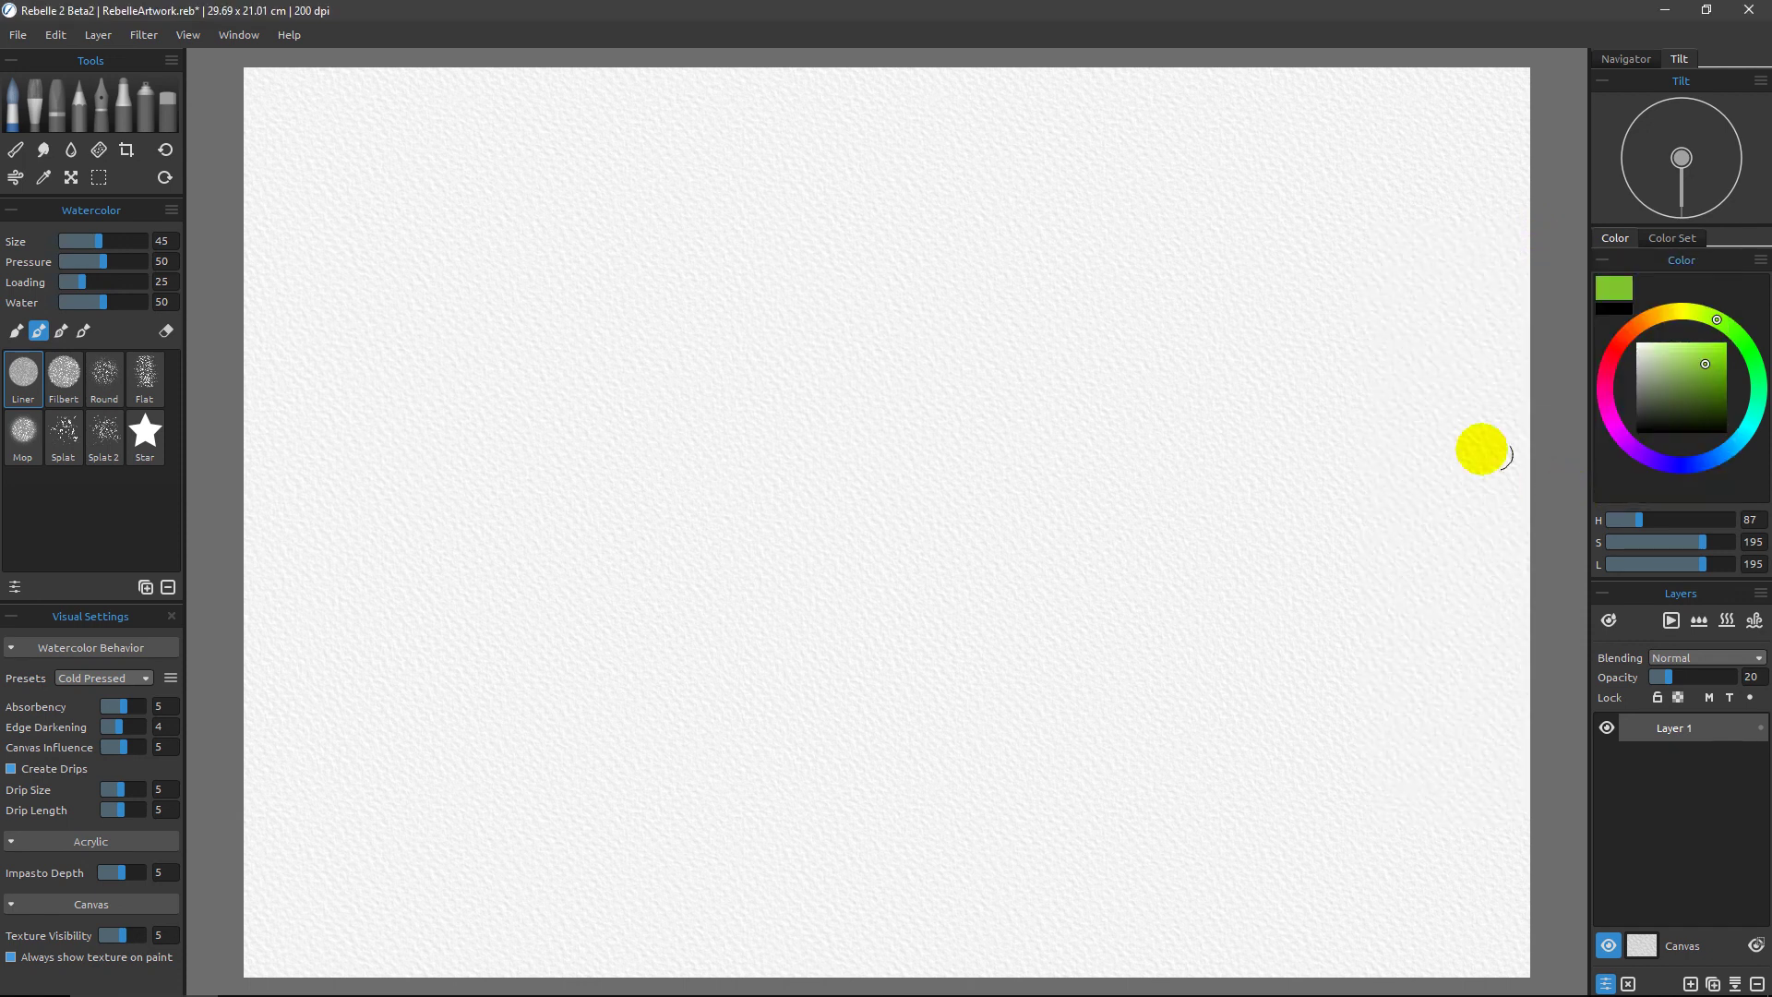